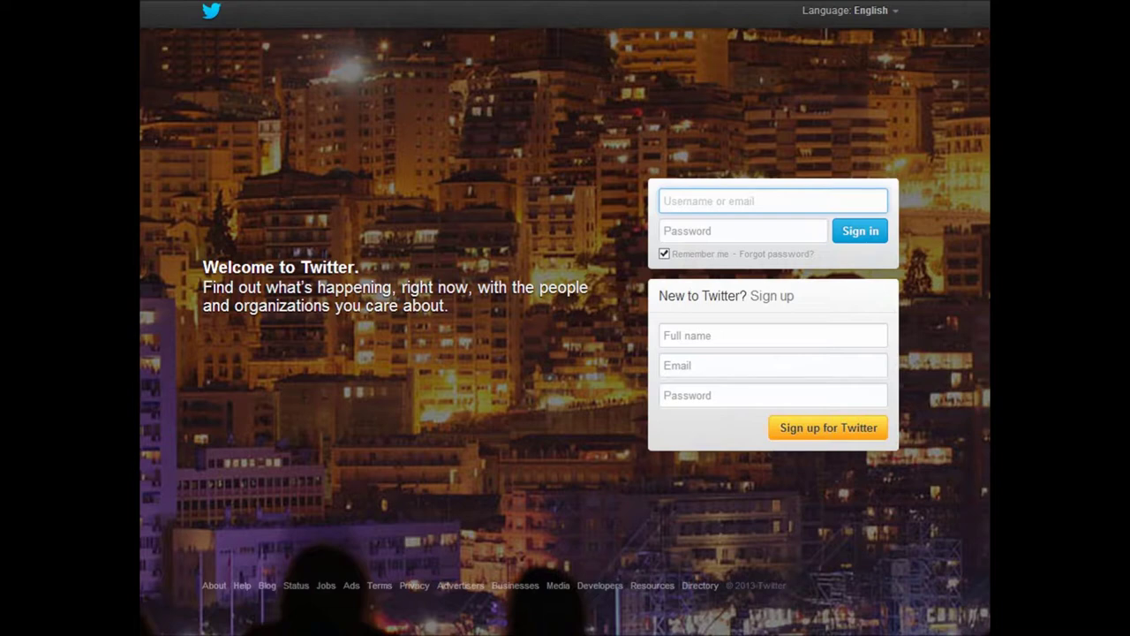
Advance to the Track a hashtag slide and switch to the KWN Community Board in Chrome
key(Right)
key(alt+Tab)
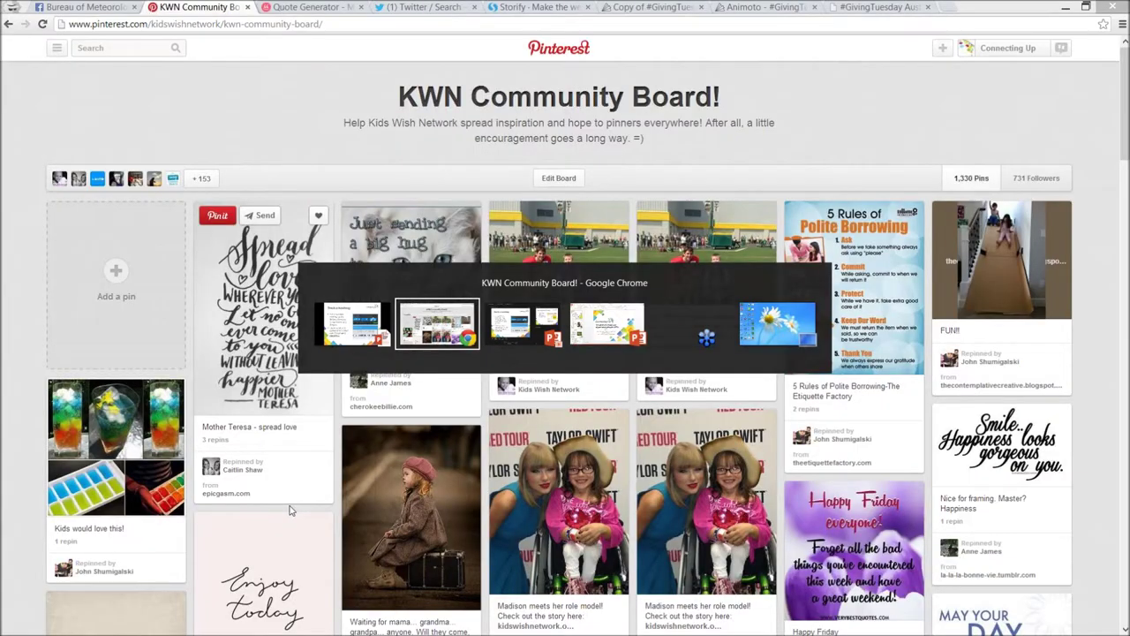
Bring the PowerPoint slideshow on the Track a hashtag slide back to the front
key(alt+Tab)
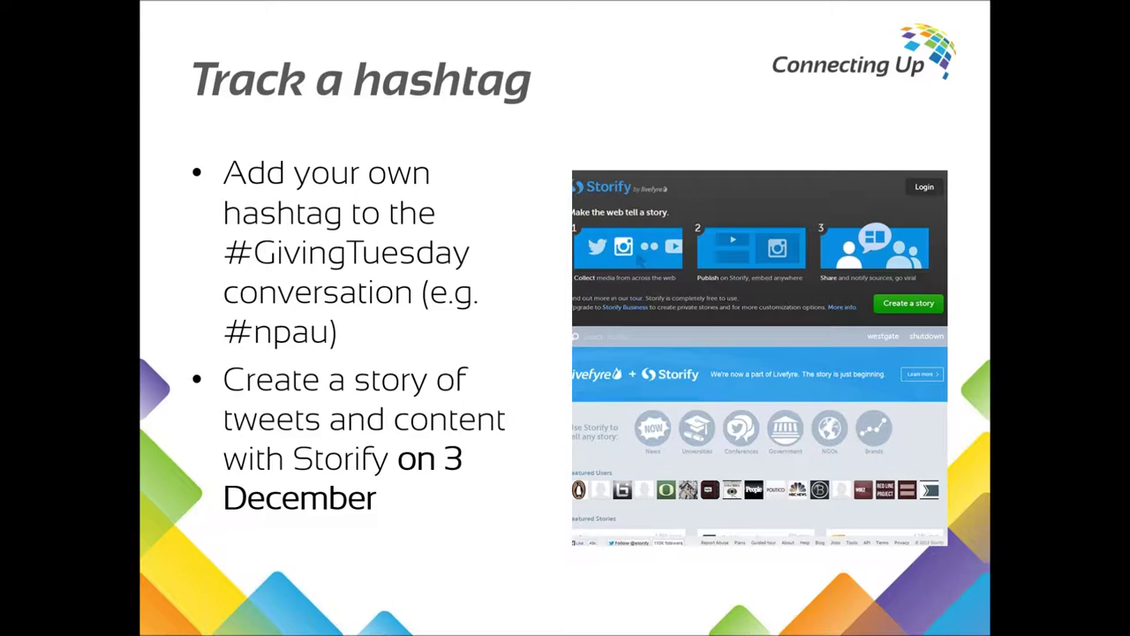
Switch from the Track a hashtag slide back toward the Chrome Pinterest board window
key(alt+Tab)
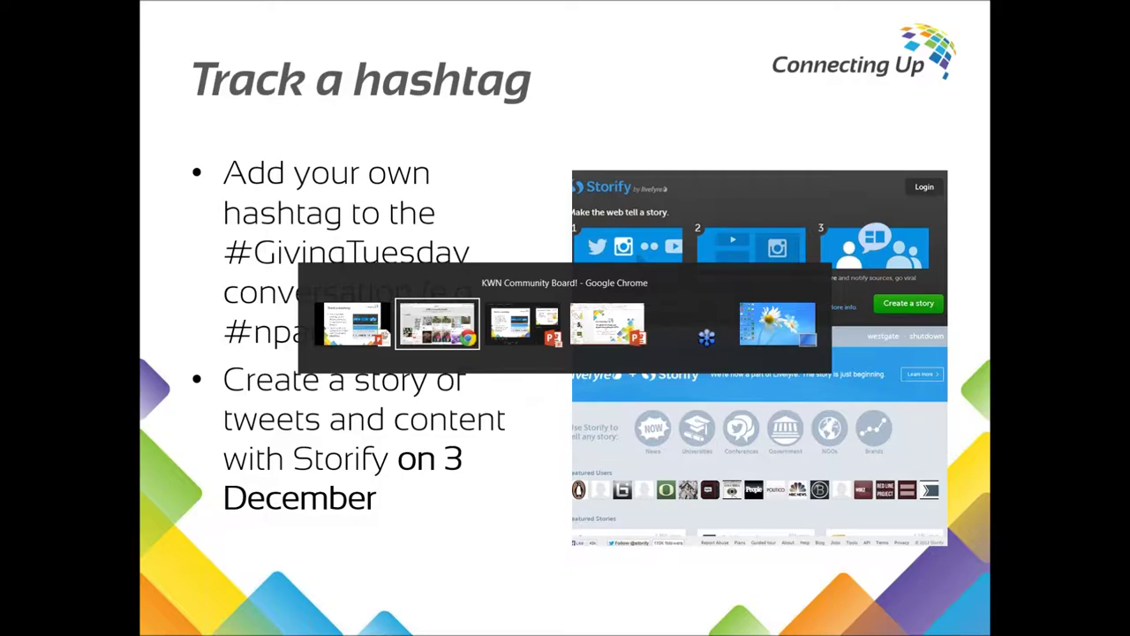
key(alt+Tab)
key(alt+Tab)
key(alt+Tab)
key(alt+Tab)
key(alt+Tab)
key(alt+Tab)
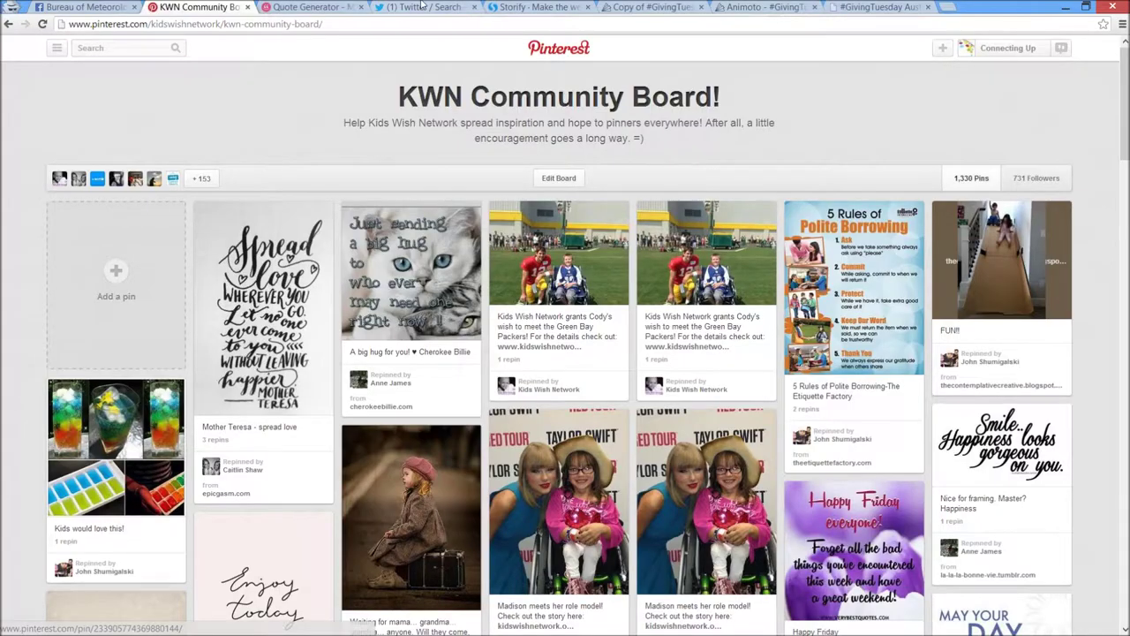
Show Twitter's #givingtuesday search results with the newest tweet loaded
click(425, 7)
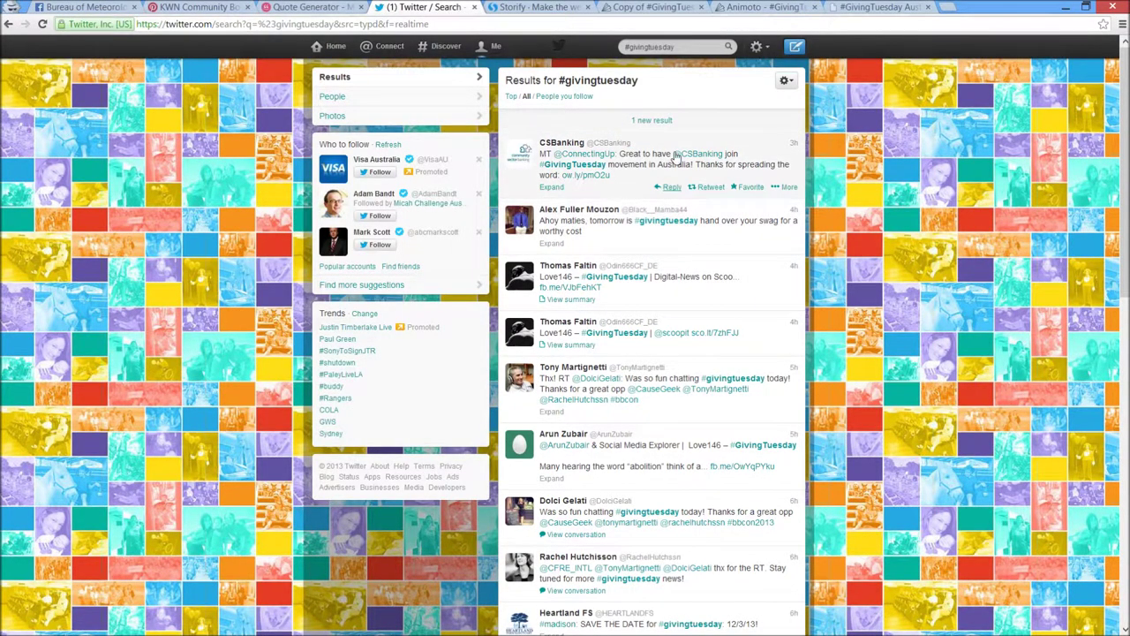
click(674, 124)
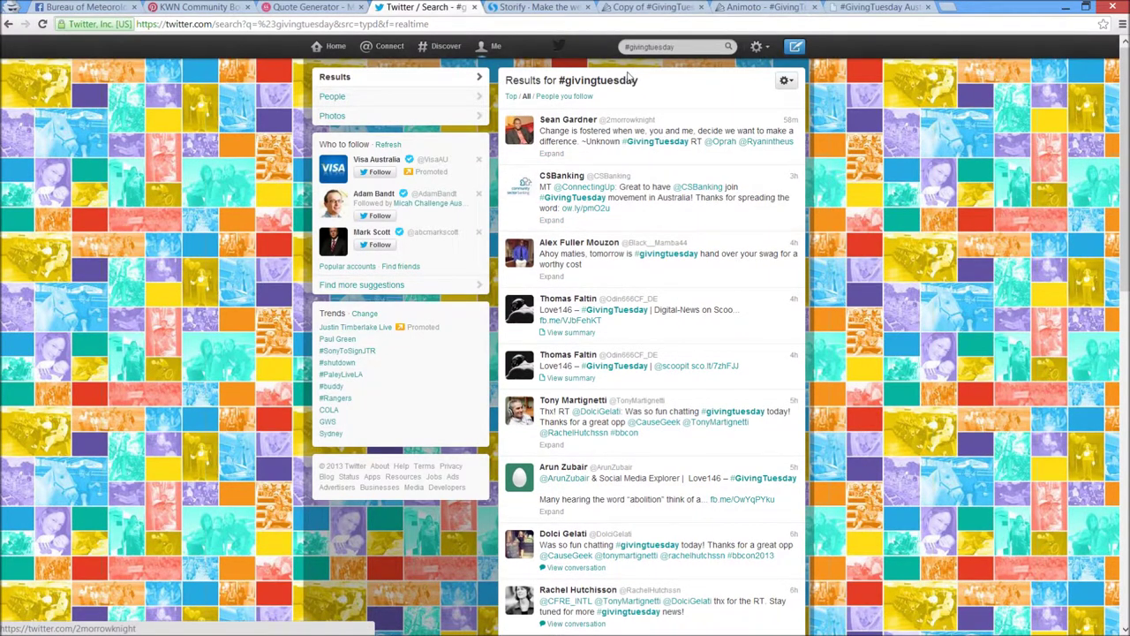
click(647, 49)
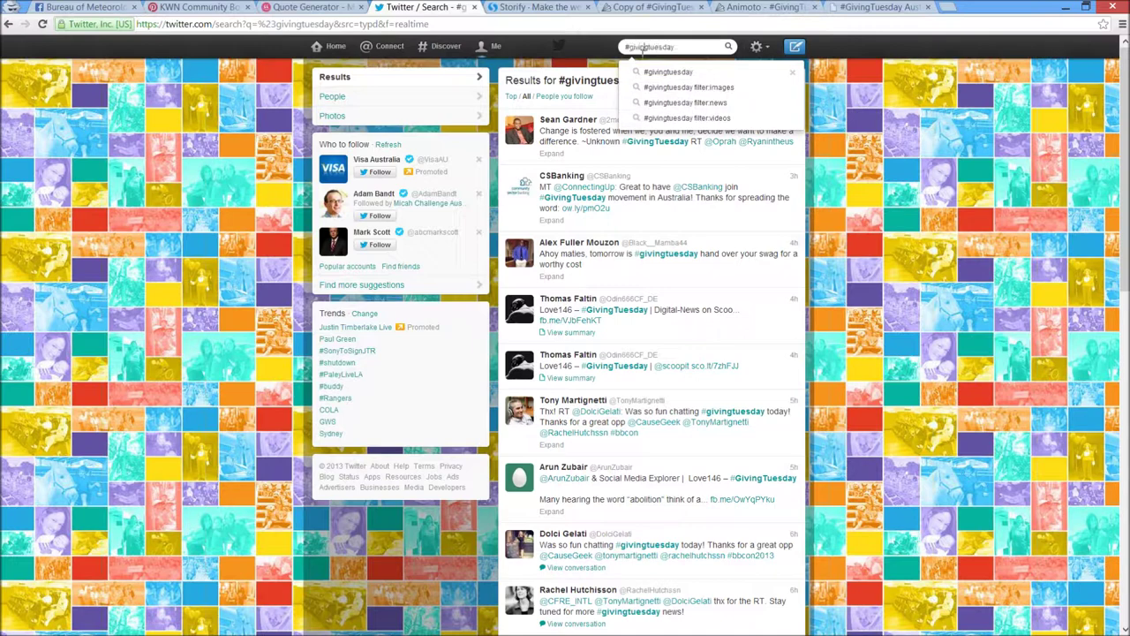
click(600, 51)
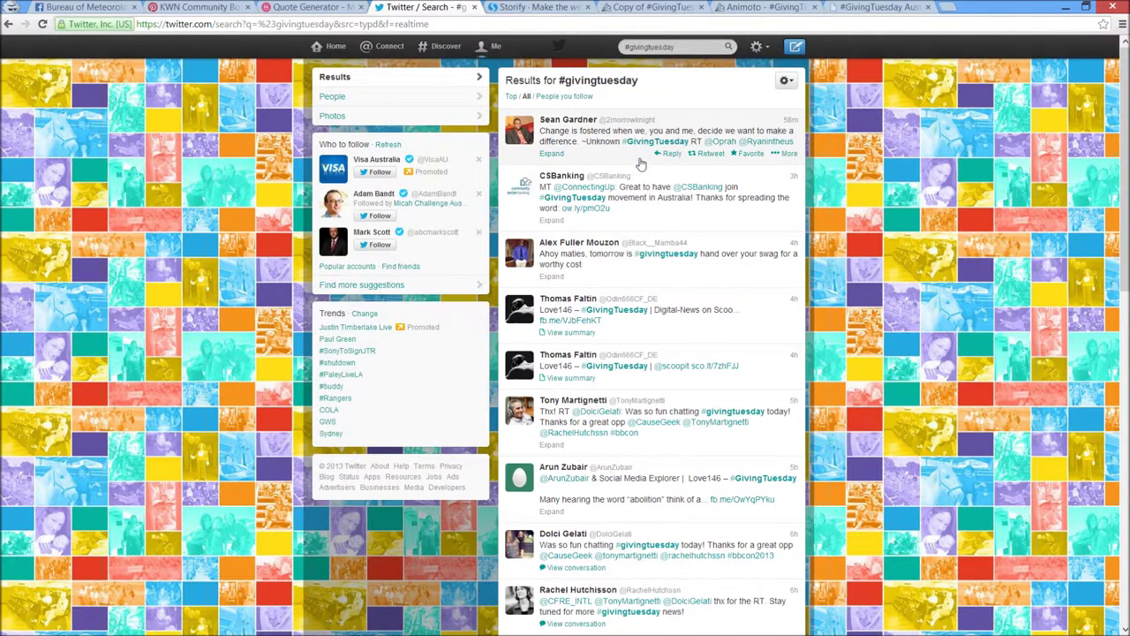
Scroll through the #givingtuesday tweets, then move on to the Storify home page
scroll(639, 176, down, 1)
scroll(636, 198, up, 1)
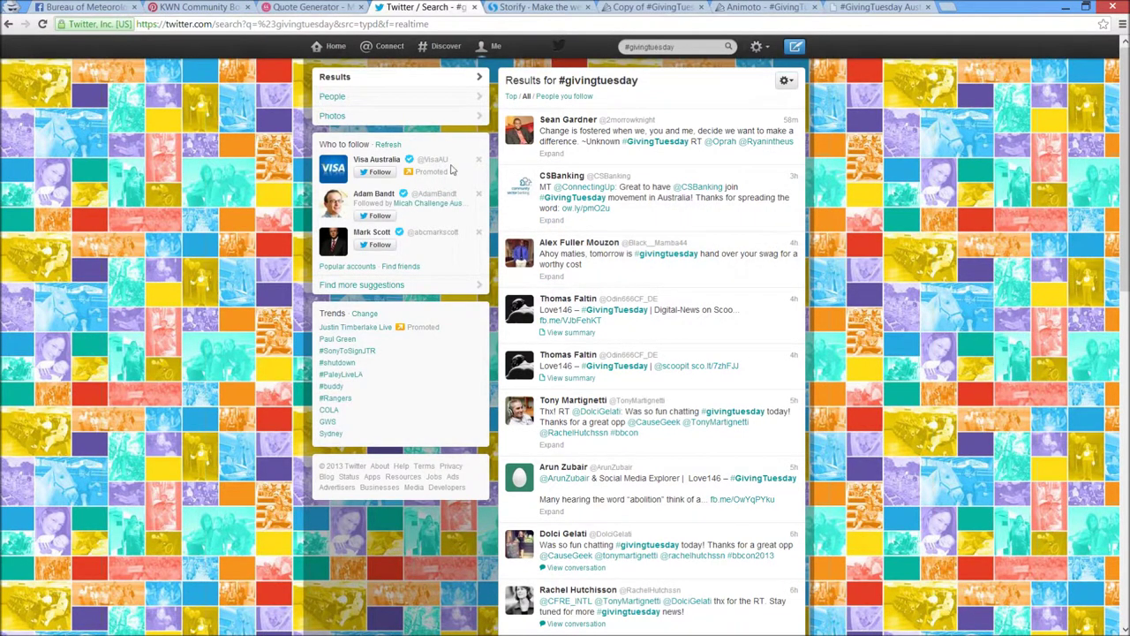
scroll(600, 228, down, 2)
scroll(553, 222, down, 5)
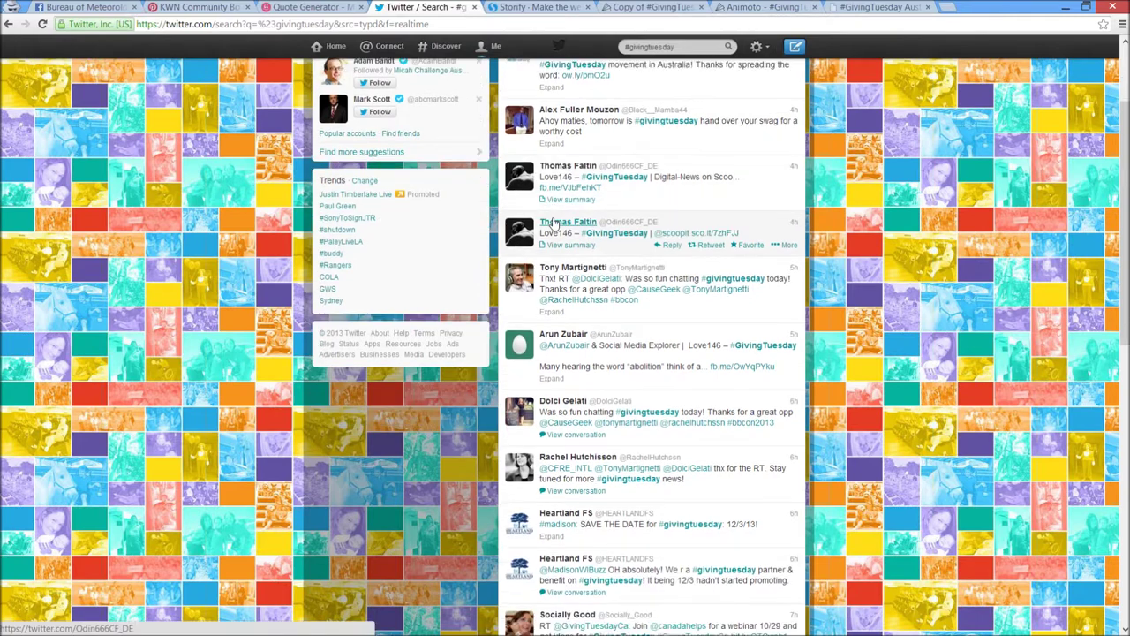
scroll(553, 223, down, 5)
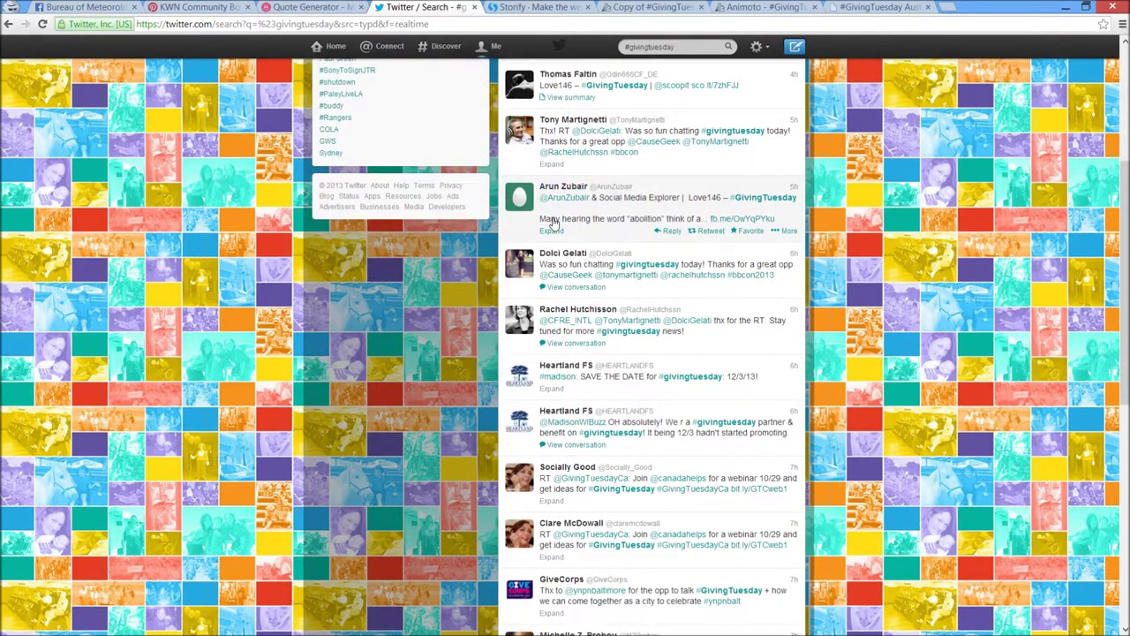
scroll(553, 223, down, 5)
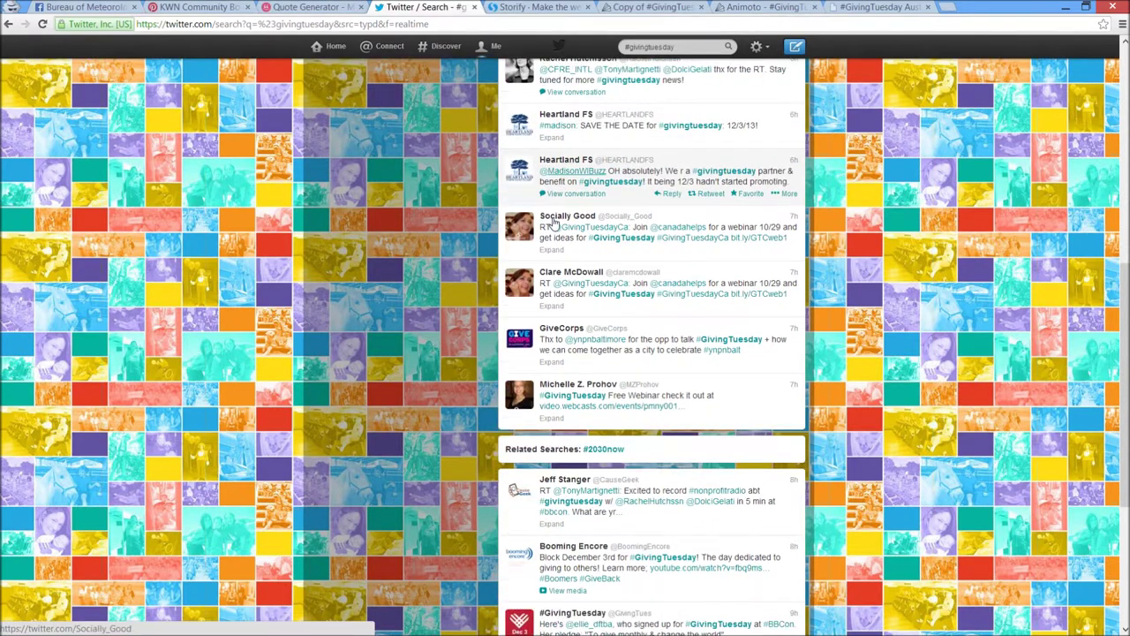
scroll(553, 222, down, 4)
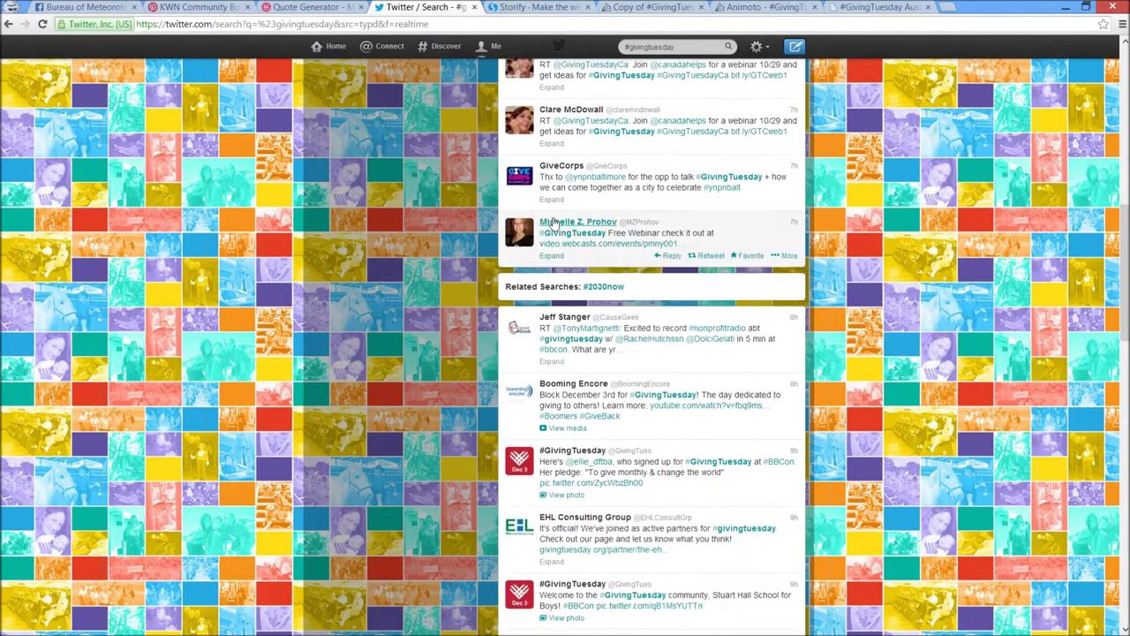
scroll(553, 223, up, 14)
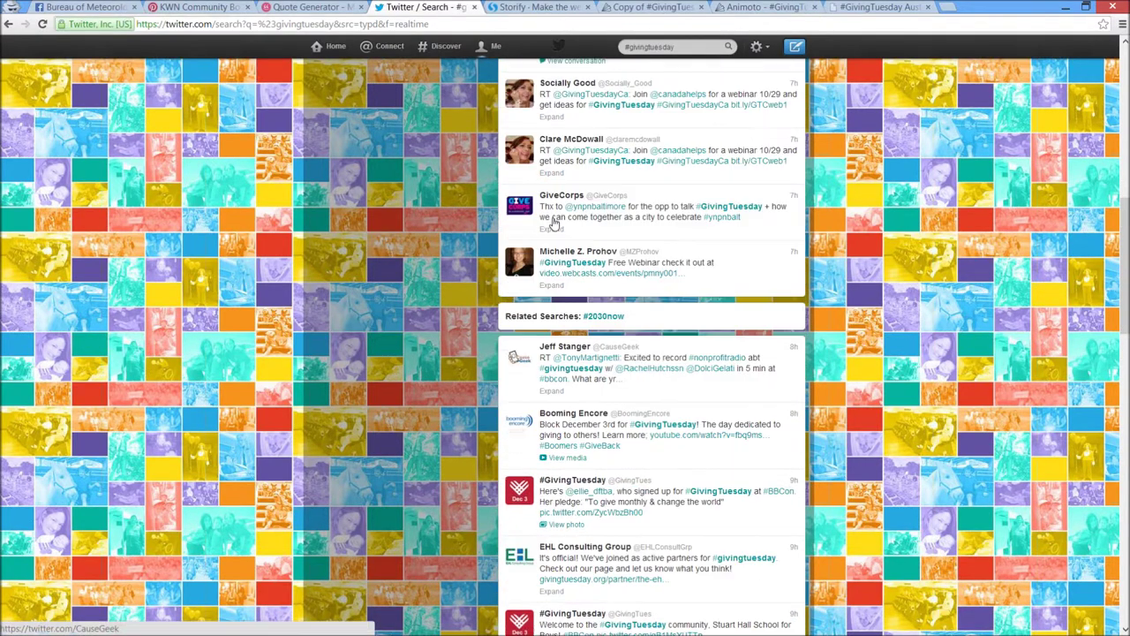
scroll(553, 223, up, 7)
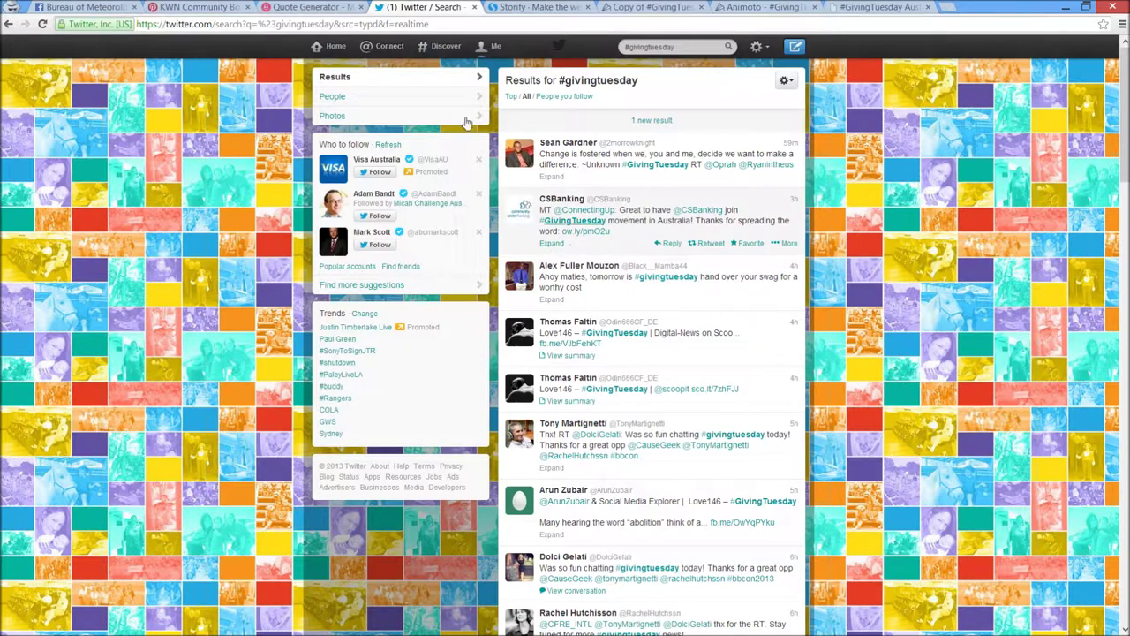
click(522, 6)
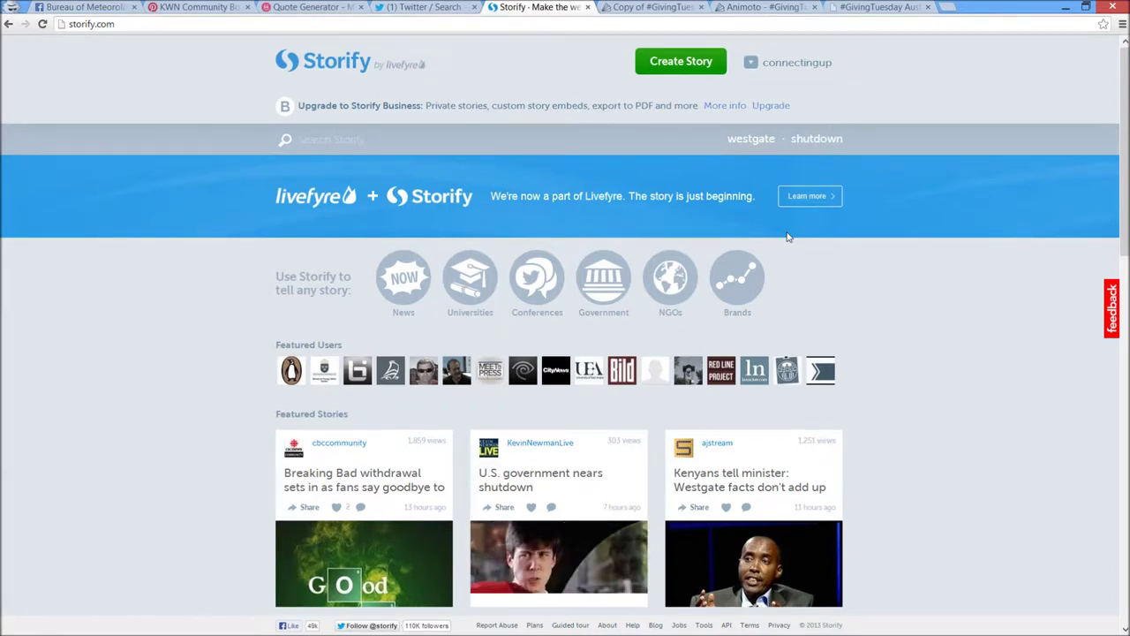
Start a new public Storify story headlined 'GivingTuesday story'
click(749, 66)
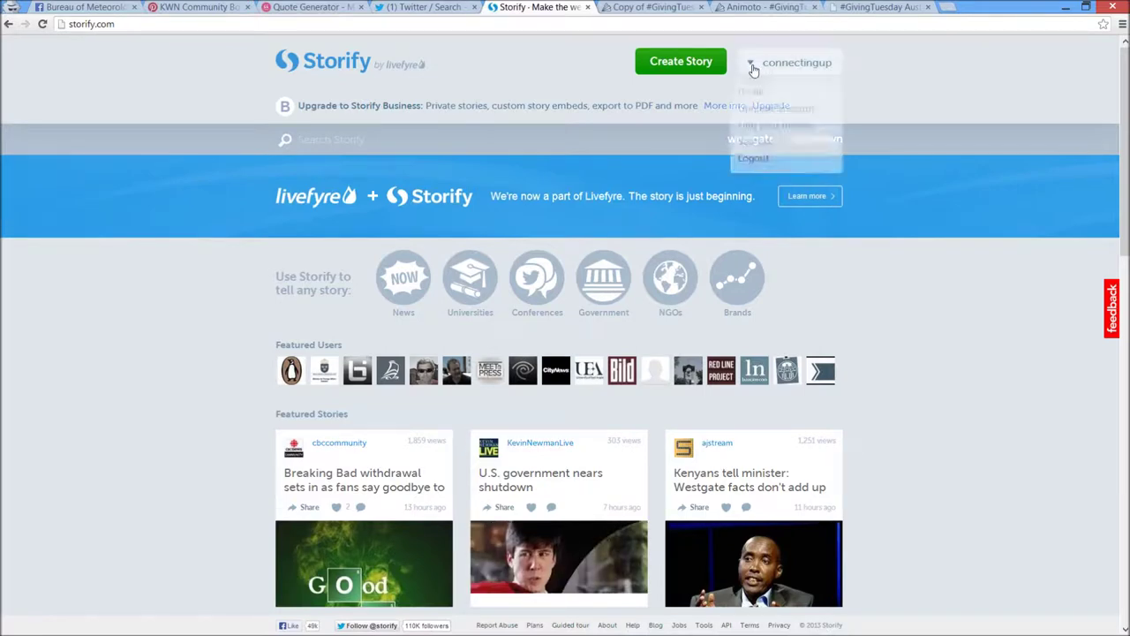
click(702, 73)
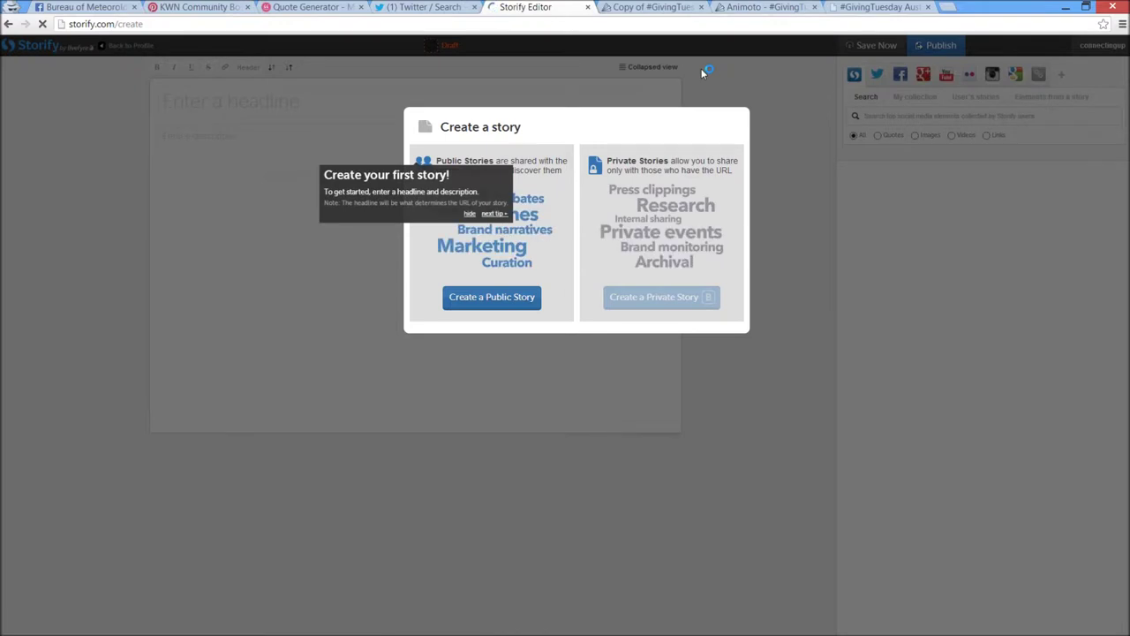
click(526, 302)
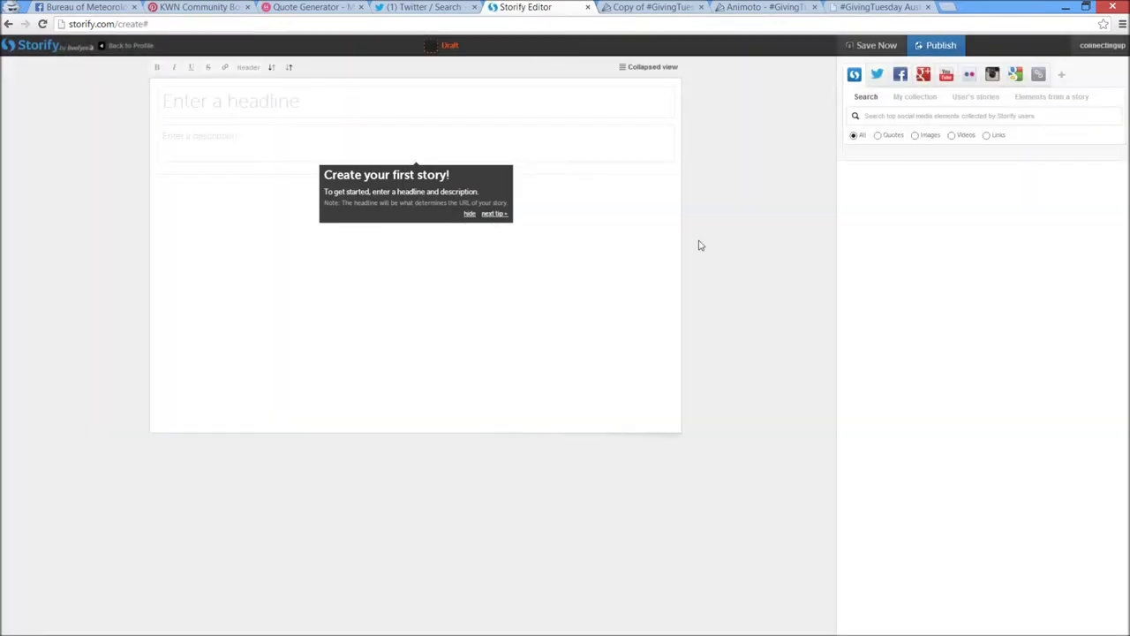
click(424, 104)
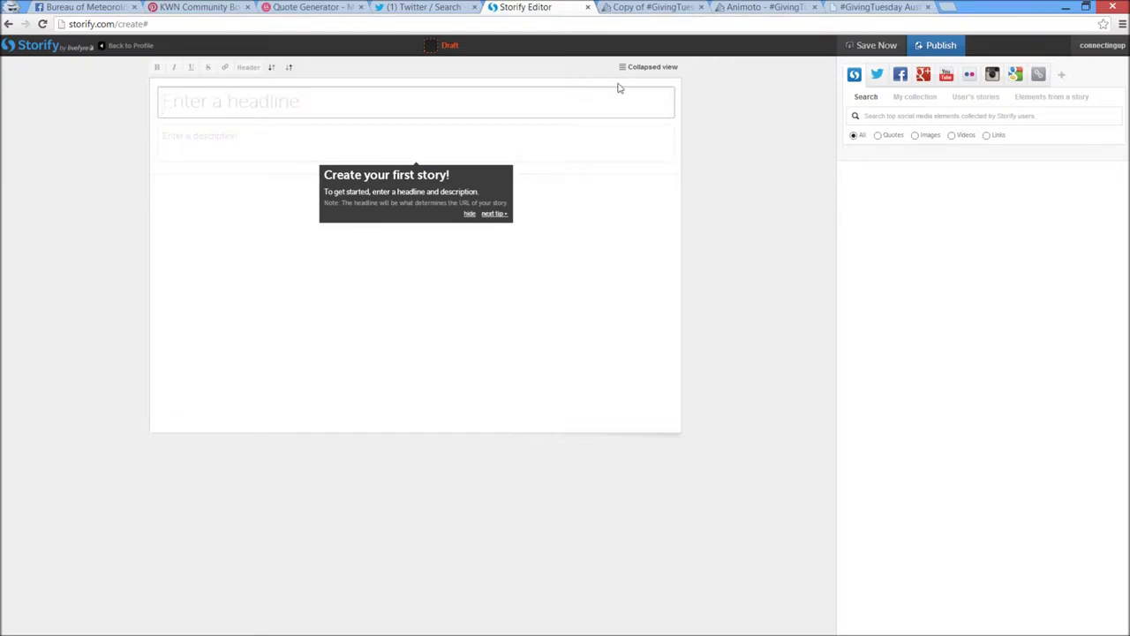
text(GivingTuesday story)
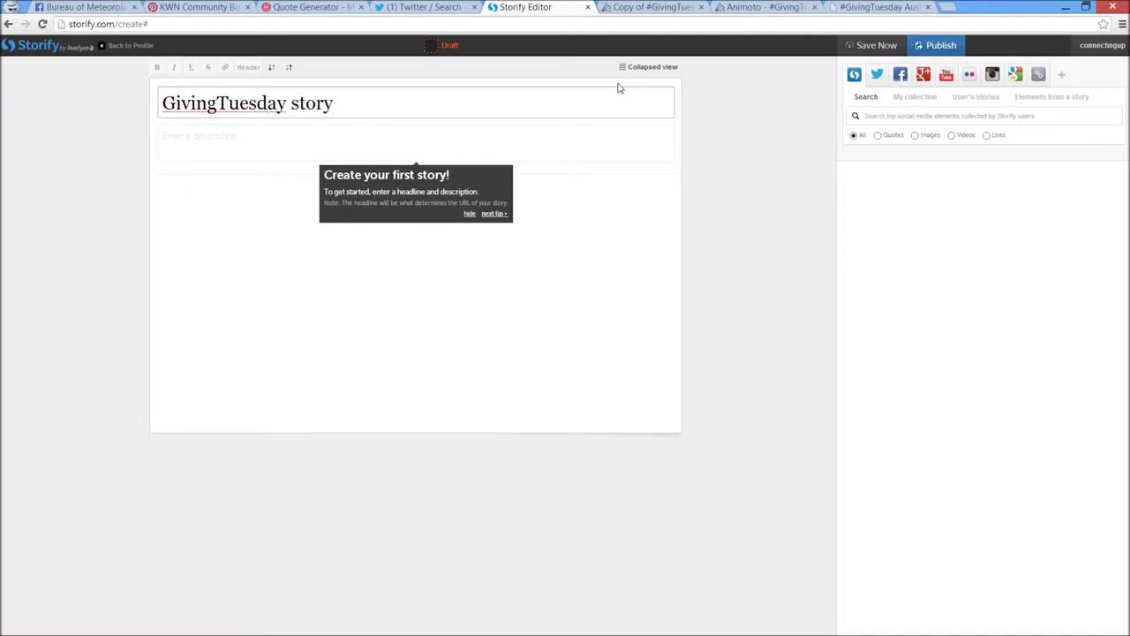
Enter the description 'Demo Storify about GT', correcting the misspelled 'Storify'
click(599, 135)
text(Demo sotrify about GT)
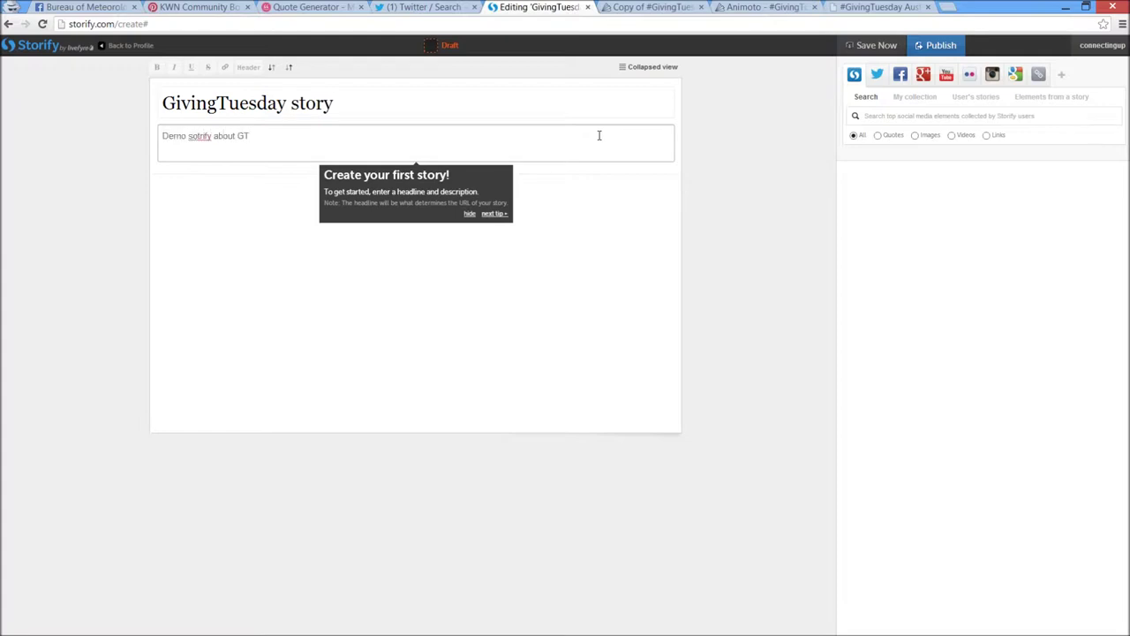
right_click(191, 139)
key(Escape)
text(strif)
key(BackSpace)
key(BackSpace)
key(BackSpace)
text(orify)
click(735, 193)
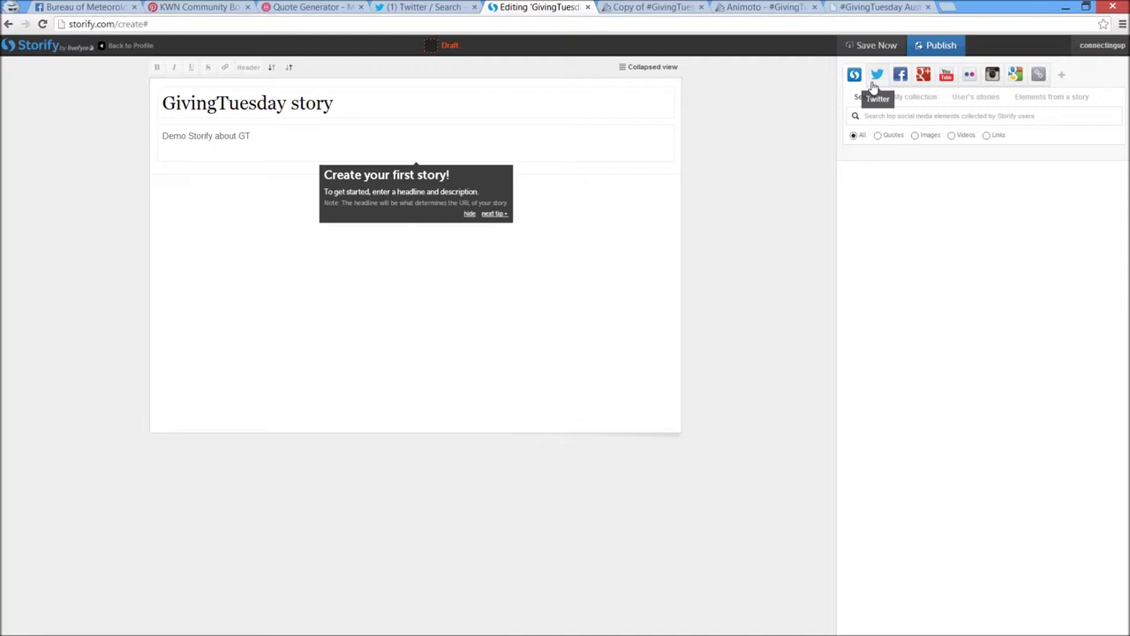
Search Twitter for #givingtuesday and add the Women's Health East tweet to the story
click(872, 84)
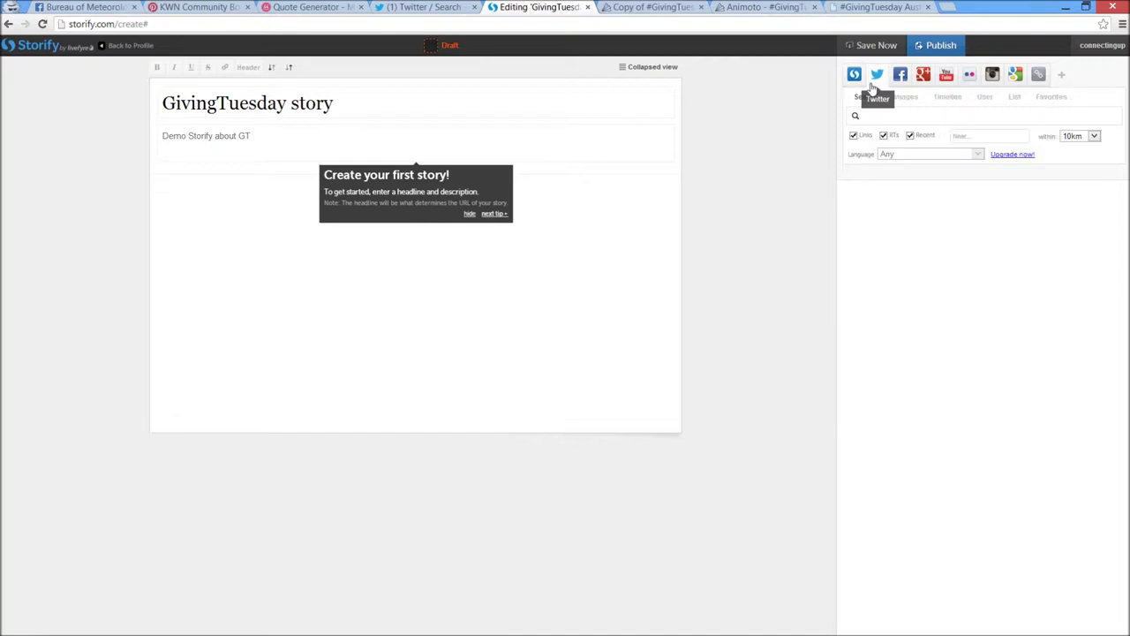
click(913, 114)
text(#g)
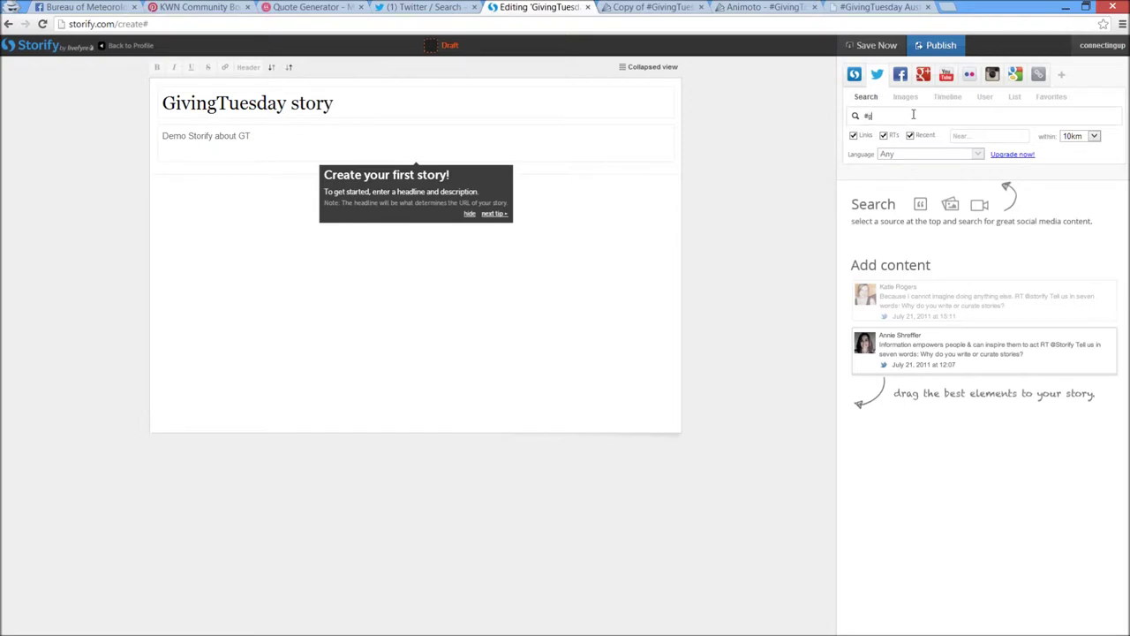
text(ivingtuesday)
key(Return)
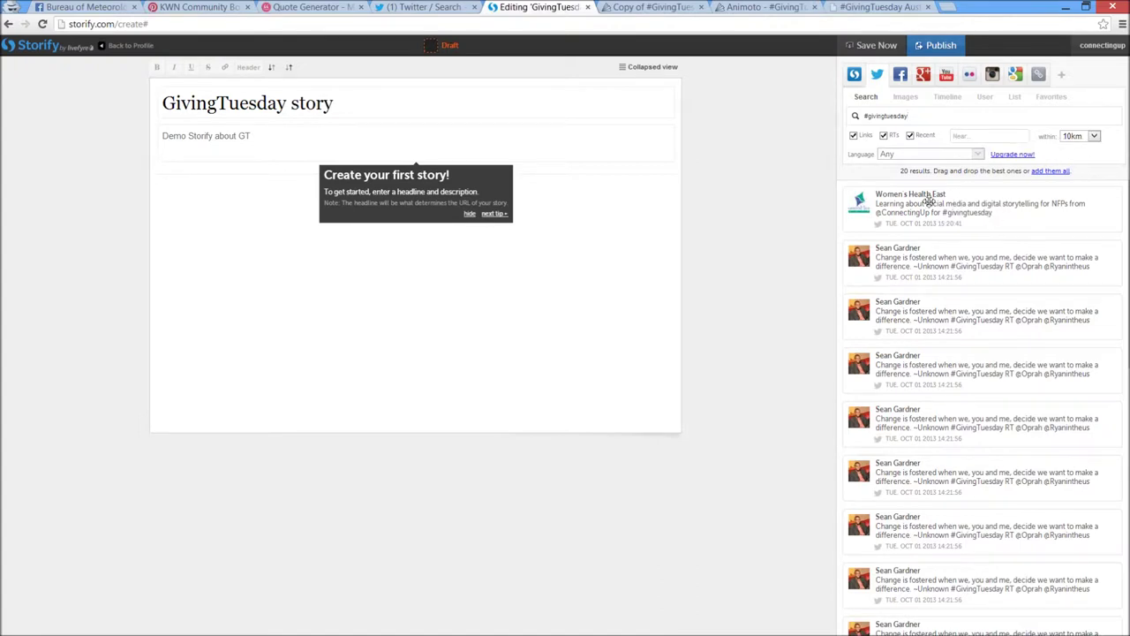
mouse_move(944, 210)
mouse_down()
mouse_move(477, 173)
mouse_move(588, 187)
mouse_up()
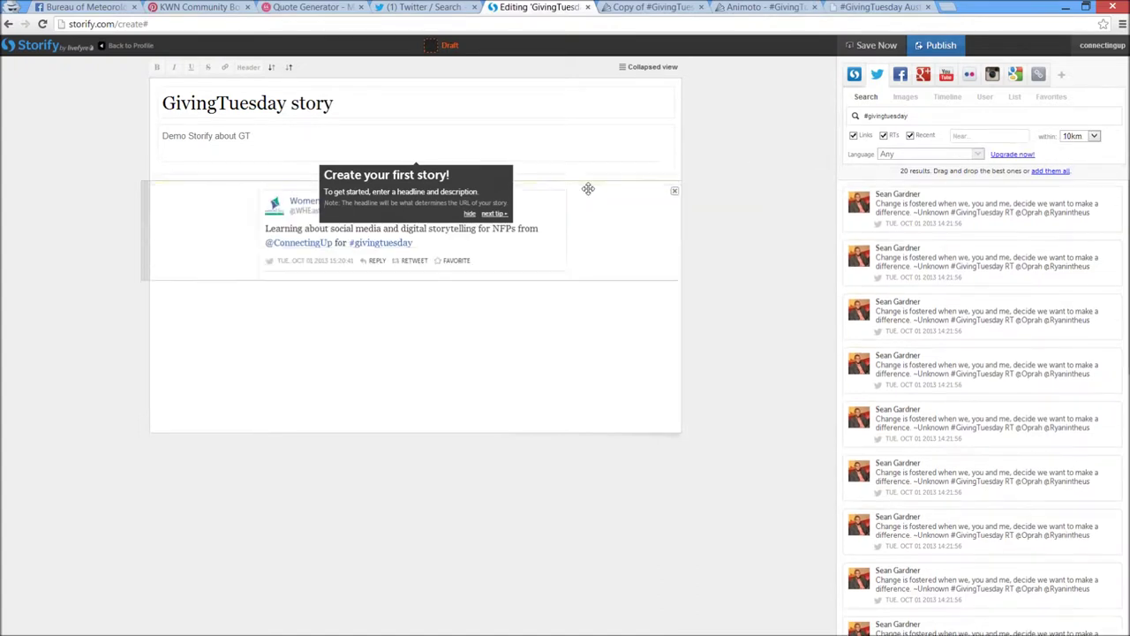
click(469, 213)
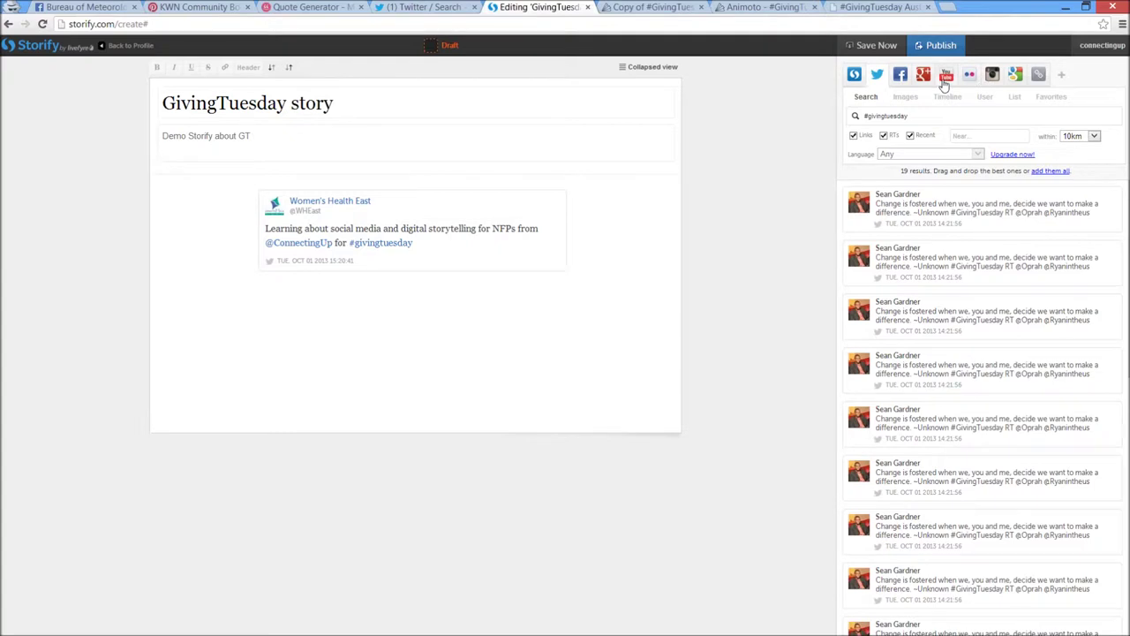
click(992, 77)
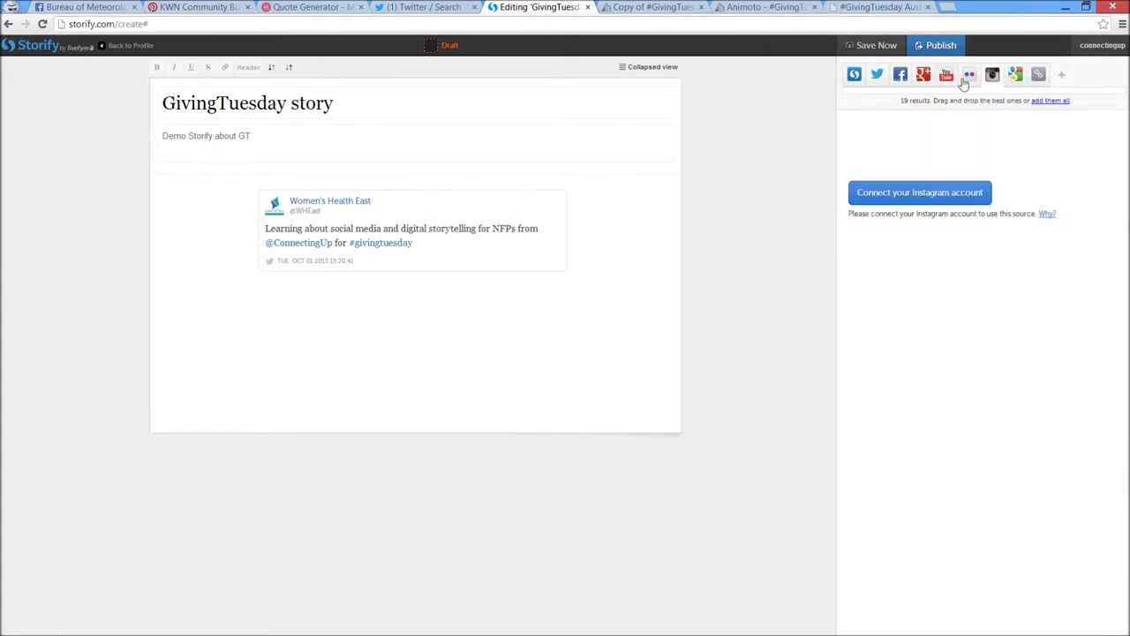
click(878, 76)
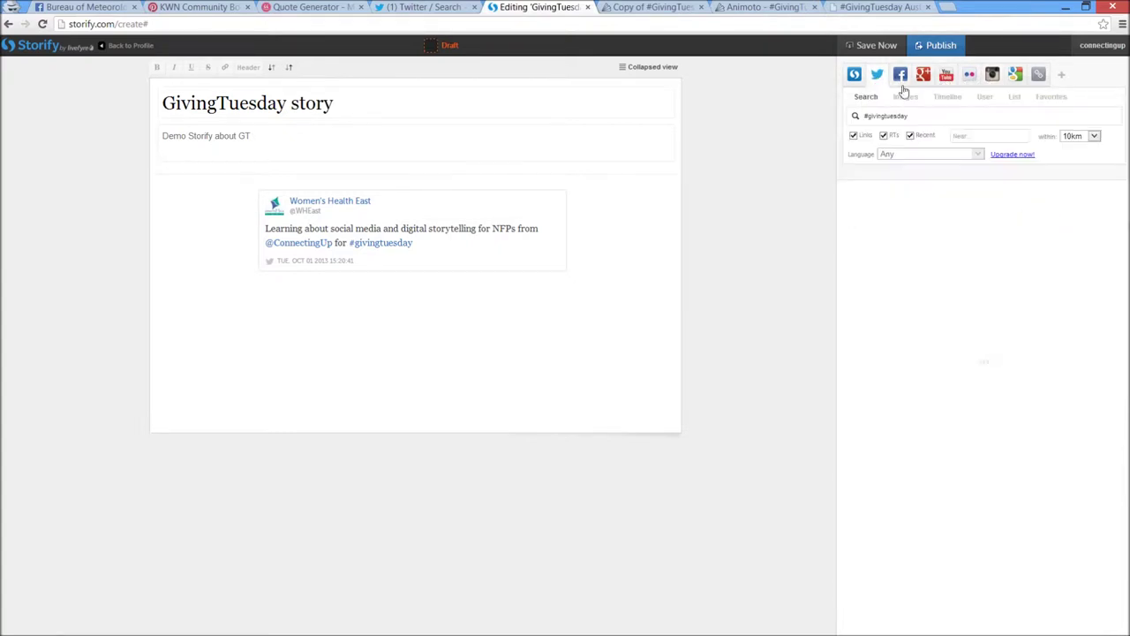
click(1035, 78)
text(http://www.gov)
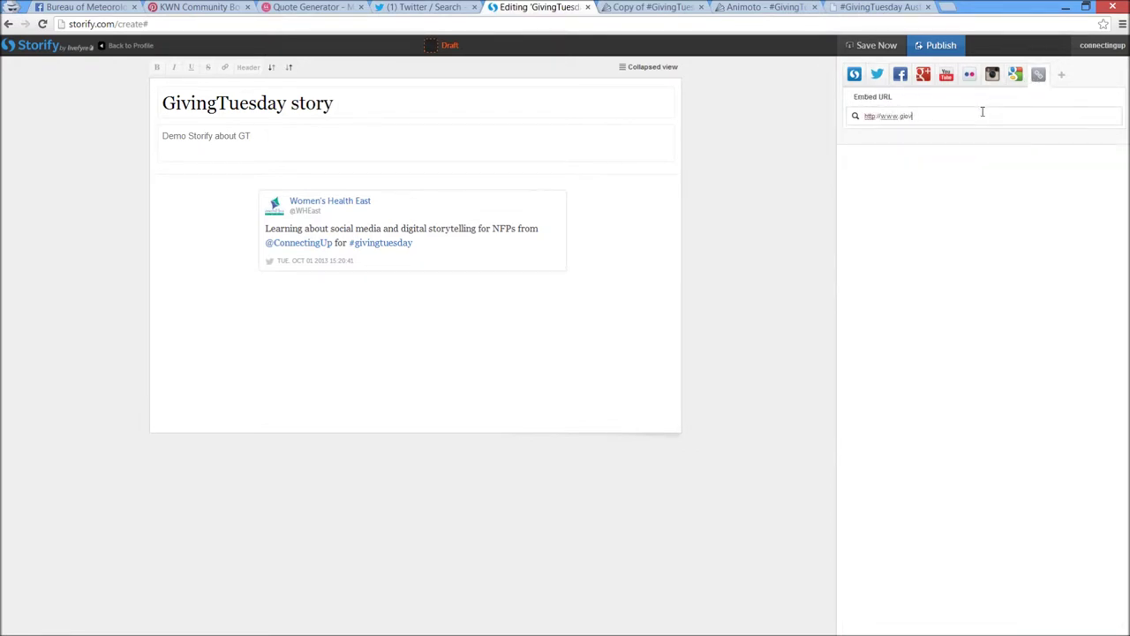
text(ingtuesday.org.au)
drag(978, 176, 516, 302)
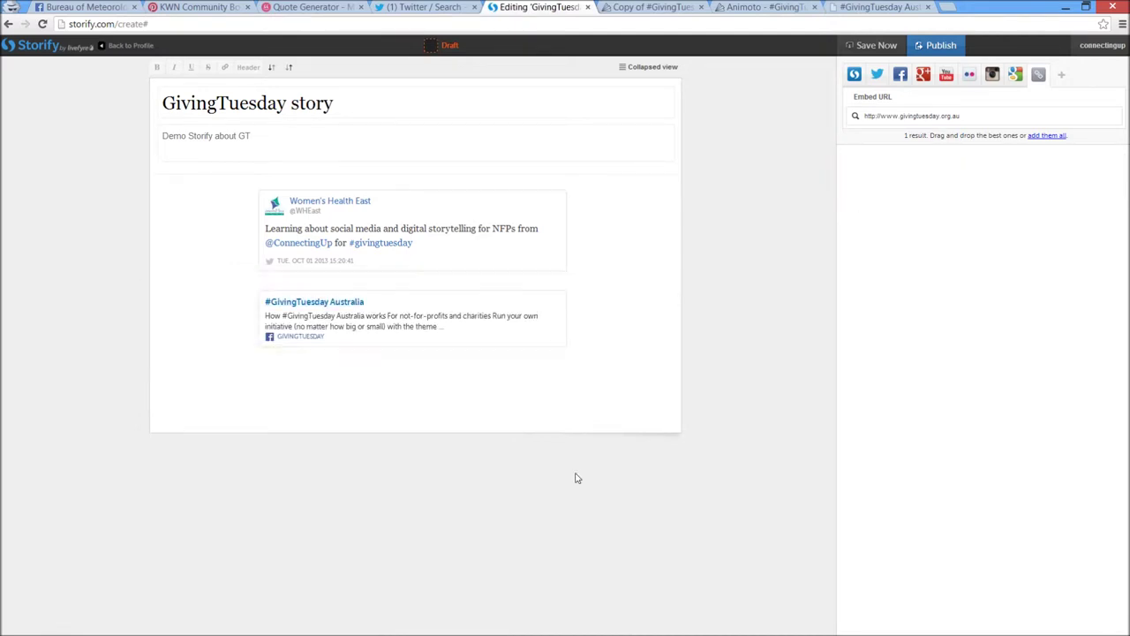
Caption the link card 'This is a webinar about GivingTuesday'
click(476, 364)
text(This is a w)
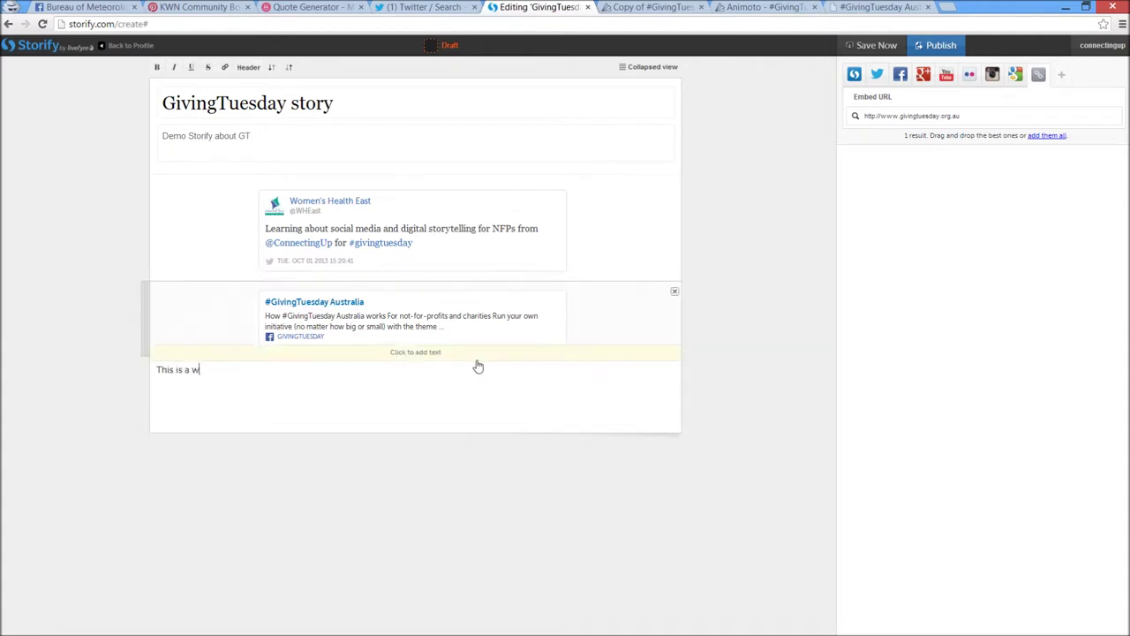
text(ebinar about GivingTuesday)
click(717, 248)
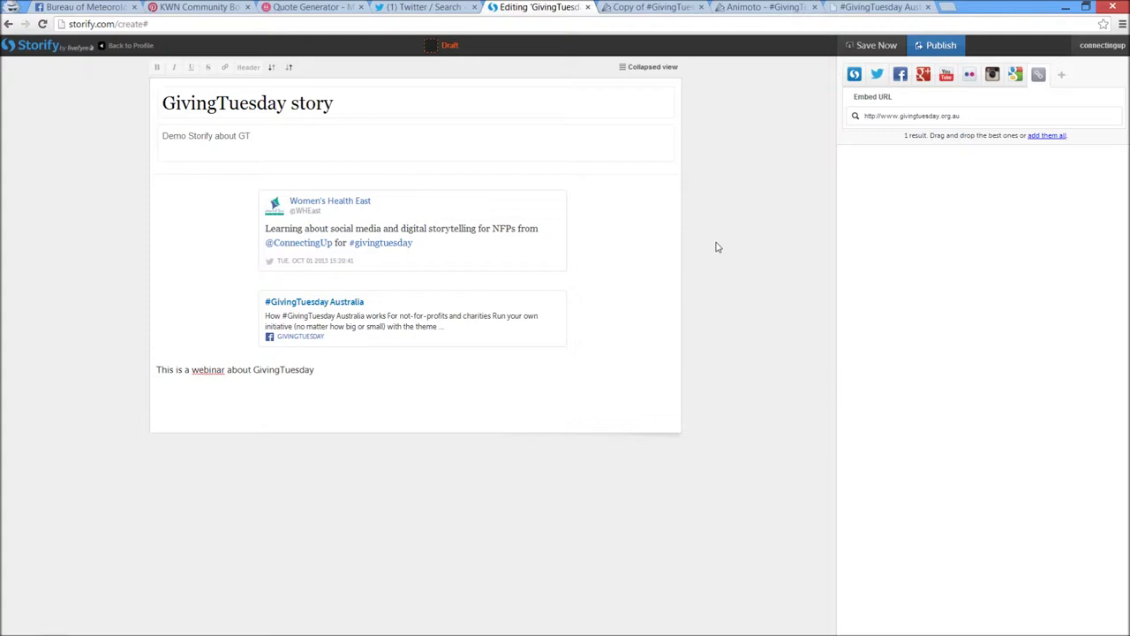
Move the GivingTuesday Australia card above the tweet and return to the PowerPoint slideshow
mouse_move(571, 310)
mouse_down()
mouse_move(578, 212)
mouse_move(565, 222)
mouse_up()
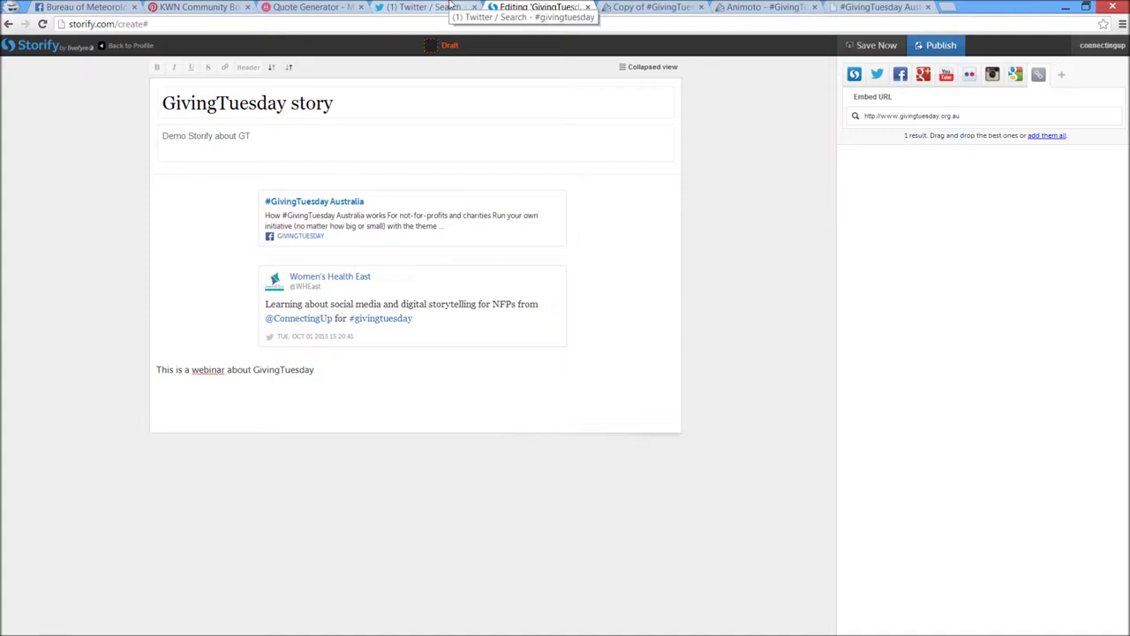
key(alt+Tab)
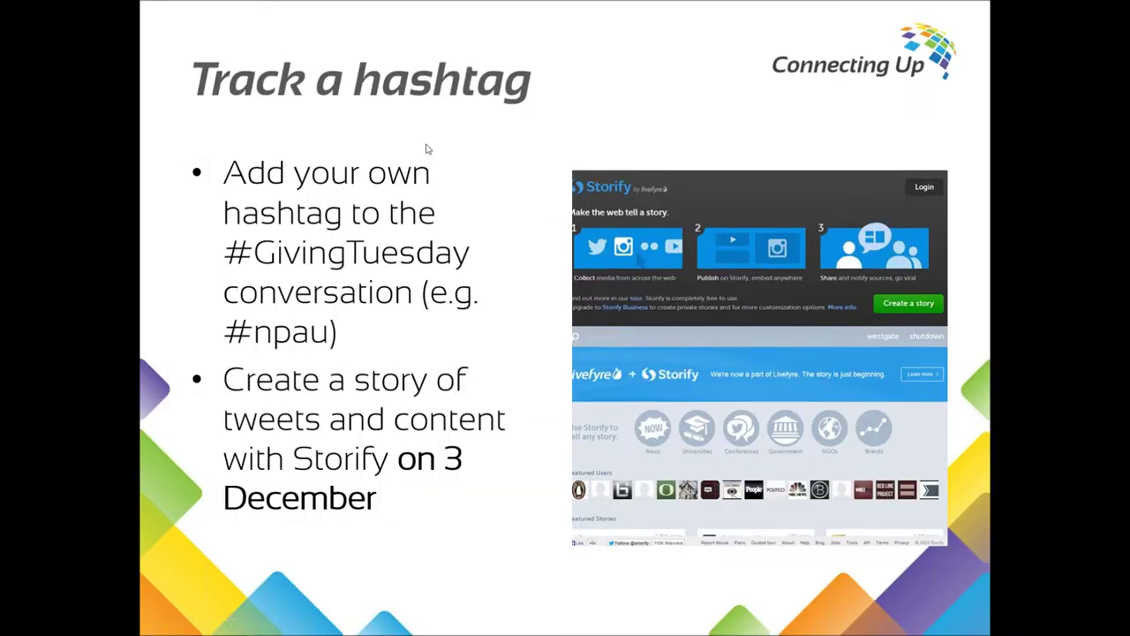
click(425, 148)
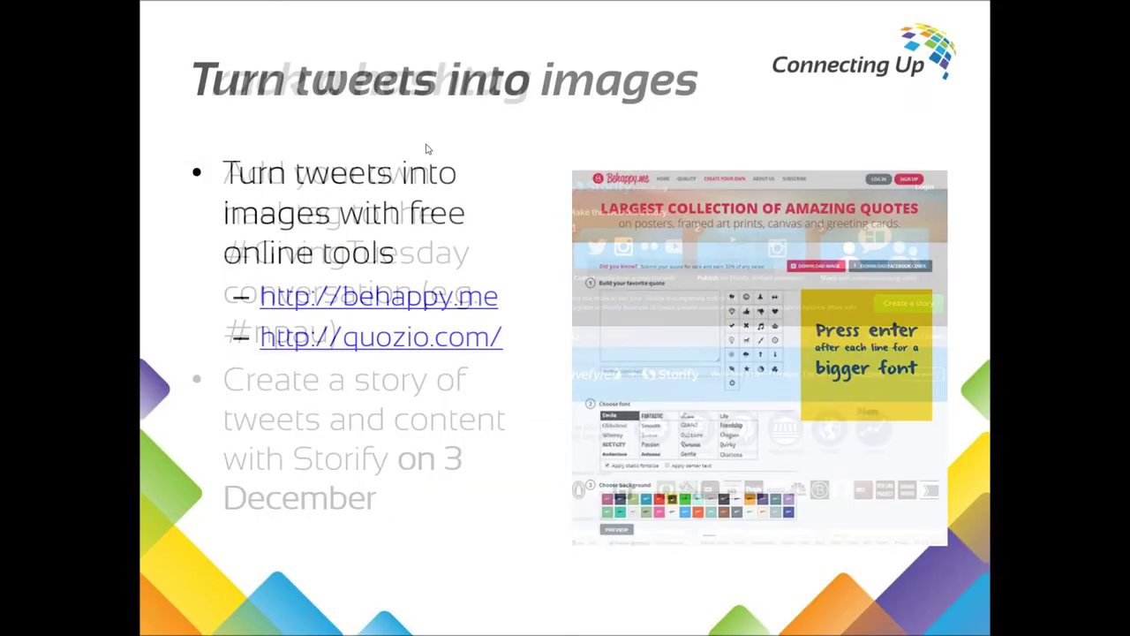
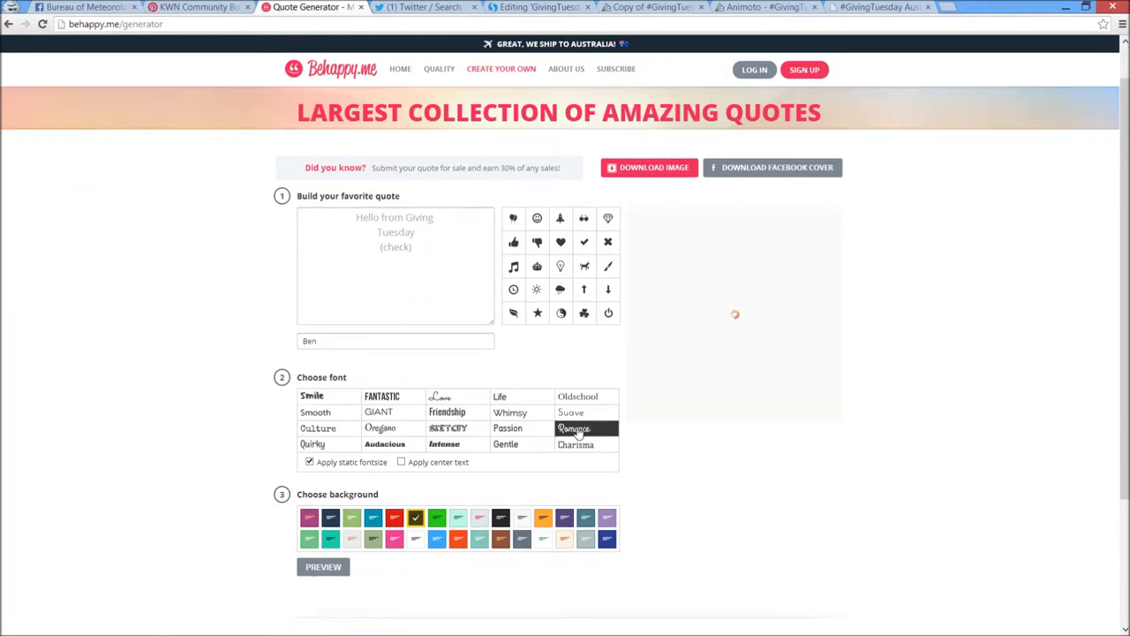
Set the quote font to Passion and change the author line to '- ' plus the author's @-handle
click(533, 435)
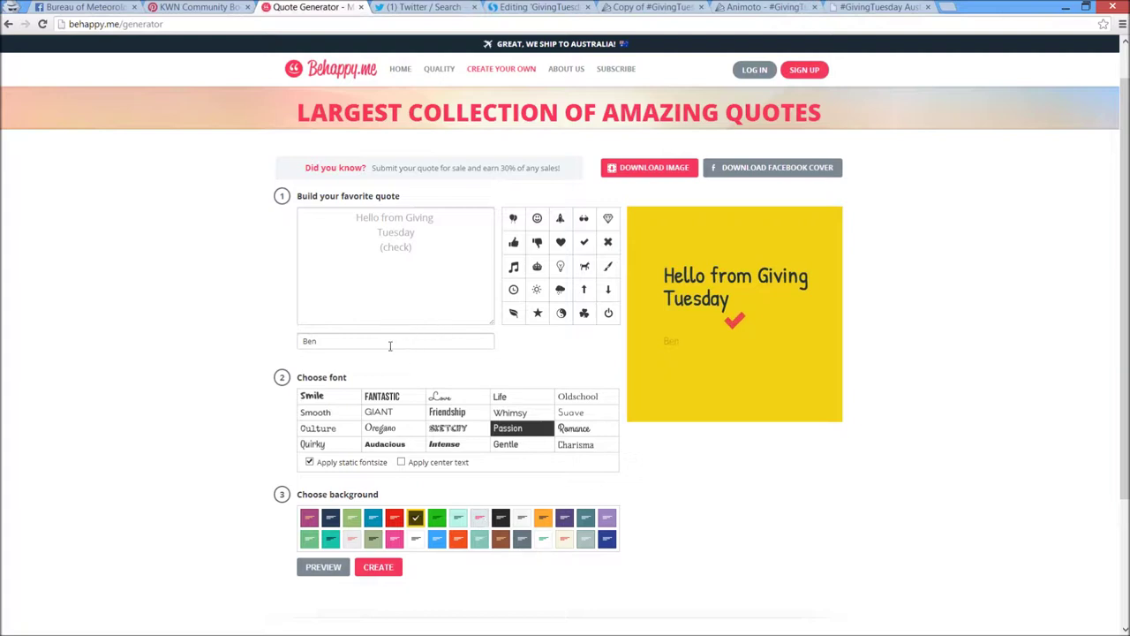
click(409, 248)
double_click(337, 339)
key(BackSpace)
text(- #he)
key(BackSpace)
key(BackSpace)
key(BackSpace)
Replace the quote with 'I like giving because it makes me feel good! #GivingTuesday'
drag(414, 252, 358, 211)
key(BackSpace)
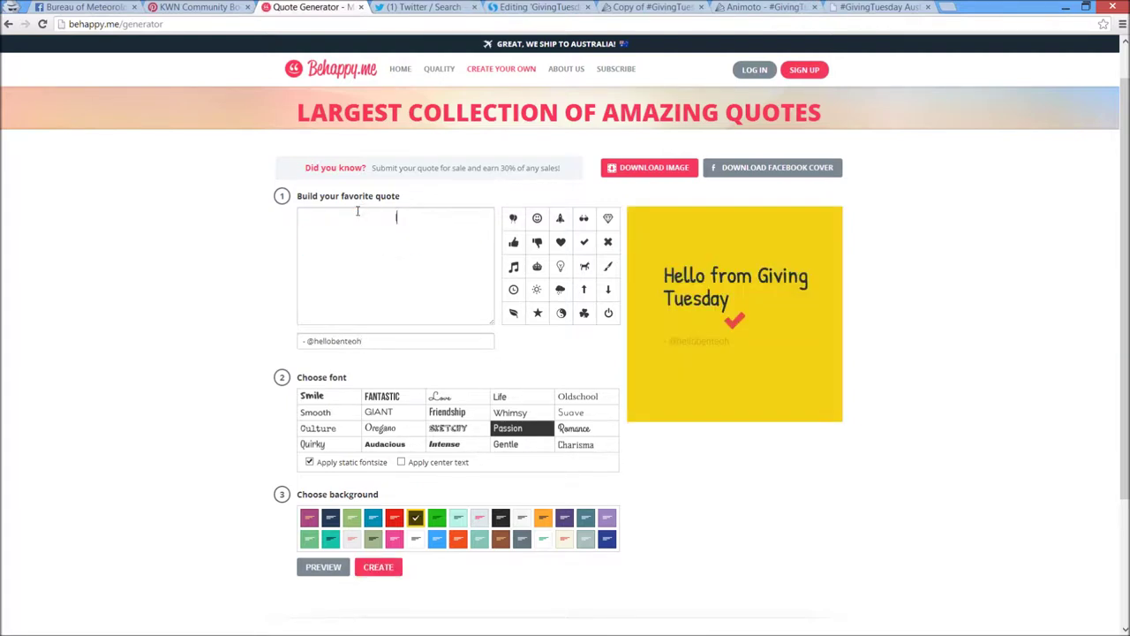
text(I like giving because it makes me feel g)
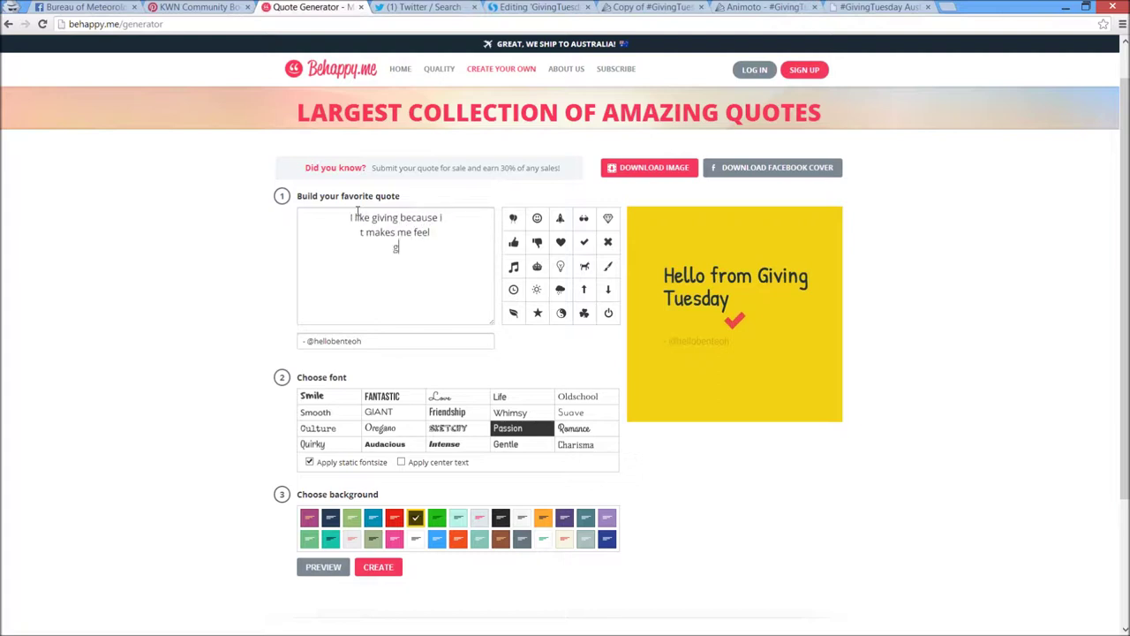
text(ood! #GivingTuesday)
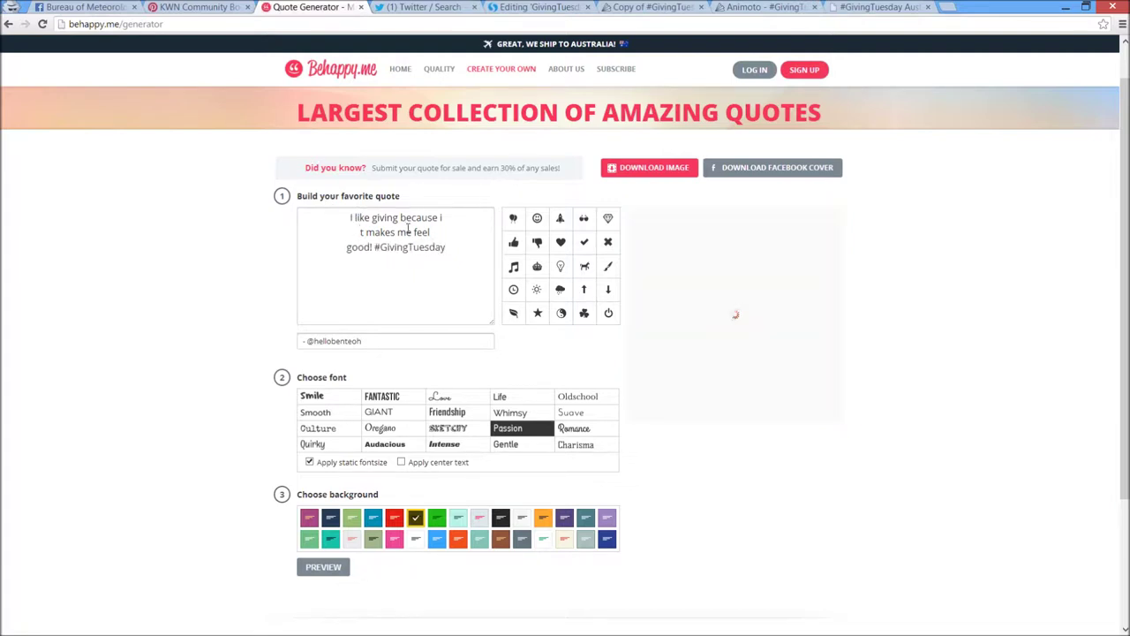
key(BackSpace)
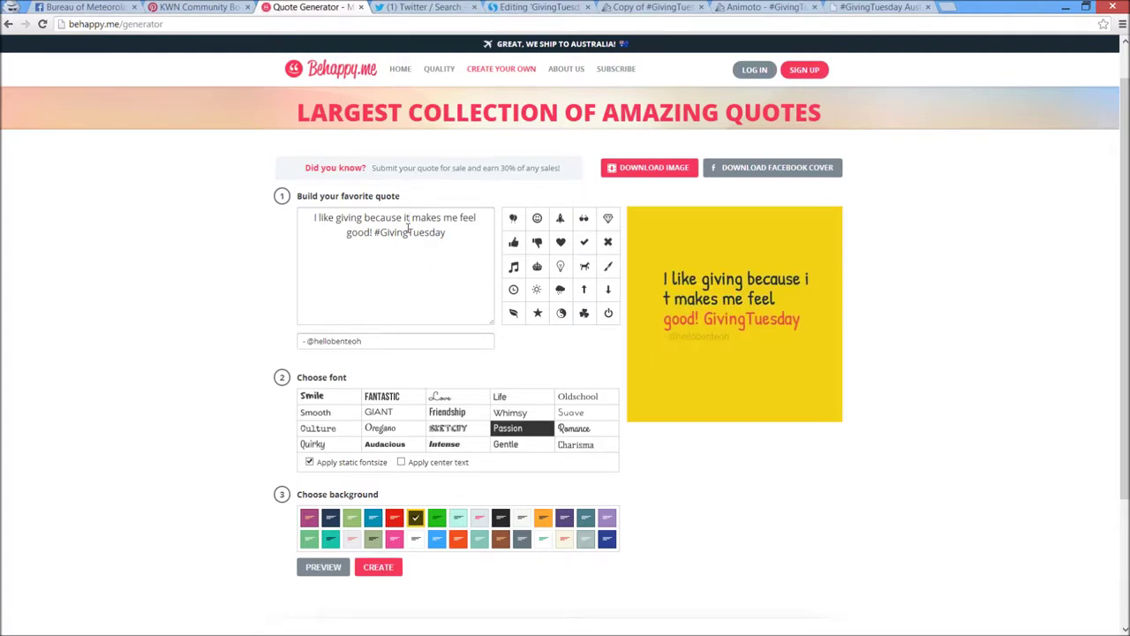
Select the whole 'I like giving… #GivingTuesday' quote text once the yellow preview refreshes
drag(450, 236, 316, 218)
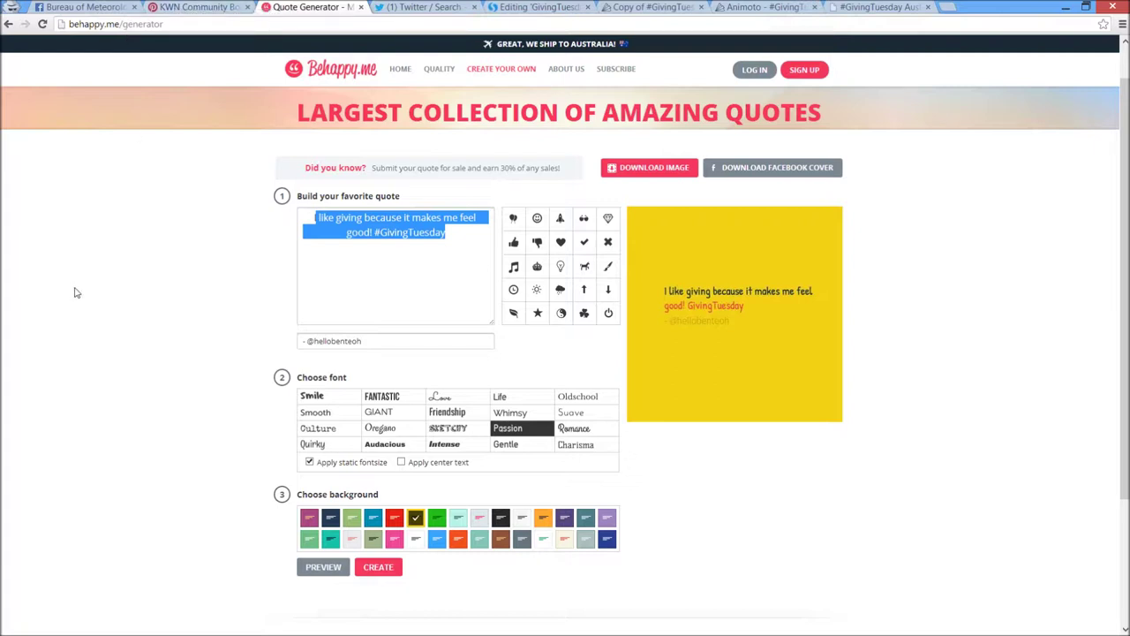
Return to the PowerPoint slide show and advance past 'Turn tweets into images' to the question-mark slide
key(alt+Tab)
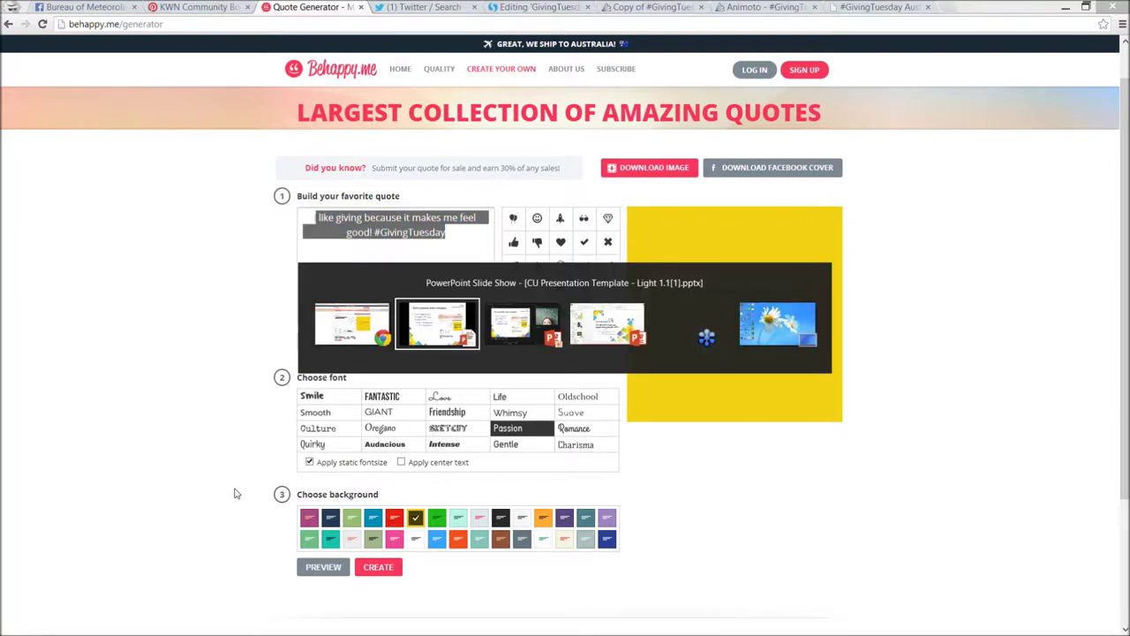
key(alt+Tab)
key(alt+Tab)
key(alt+Tab)
key(alt+Tab)
key(alt+Tab)
key(alt+Tab)
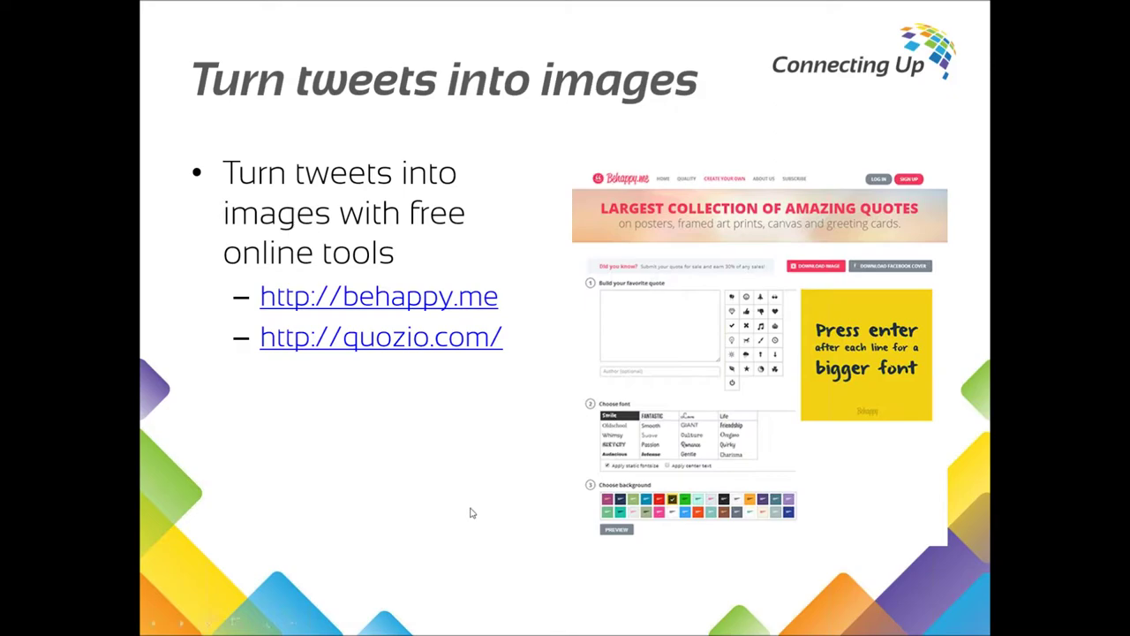
click(468, 510)
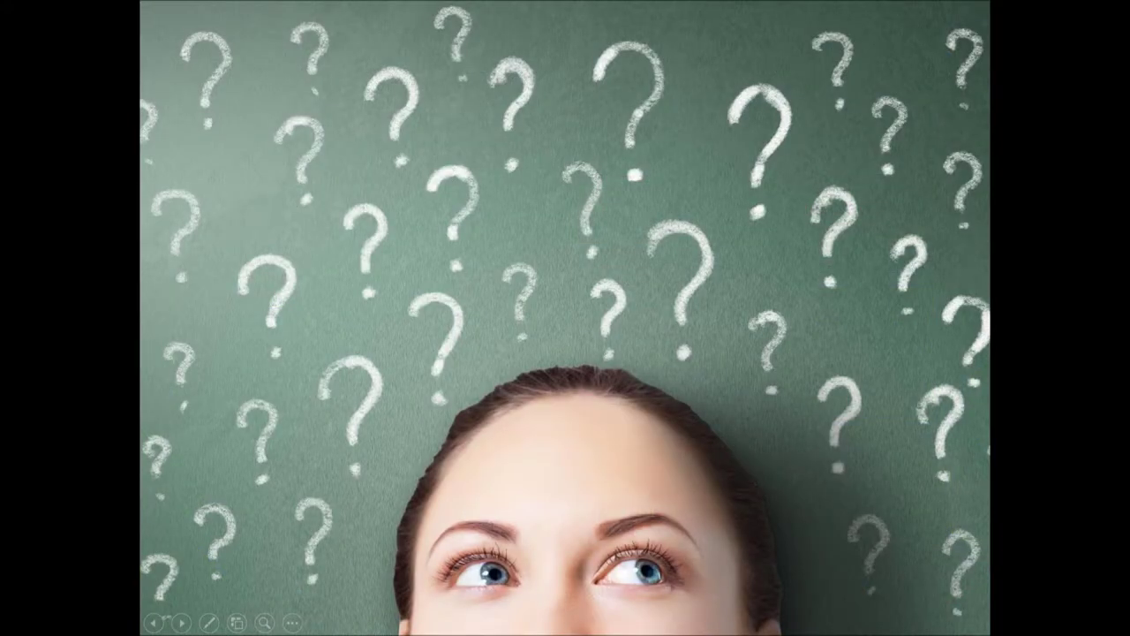
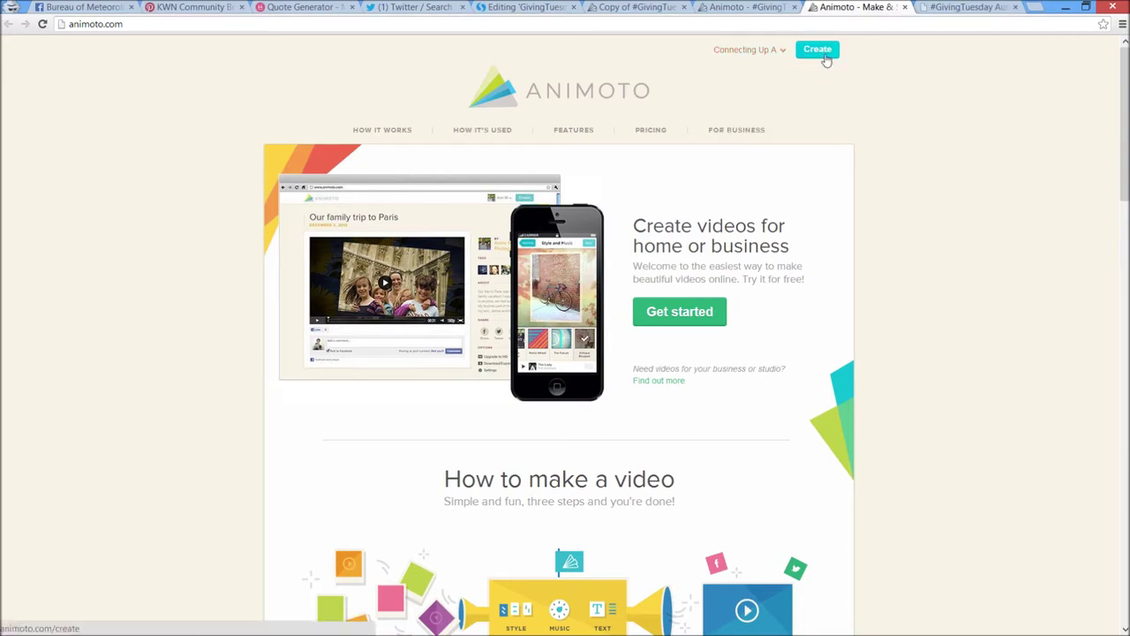
Open the style chooser for Copy of #GivingTuesday Webinar demo, showing The Page Turner as current style
click(733, 7)
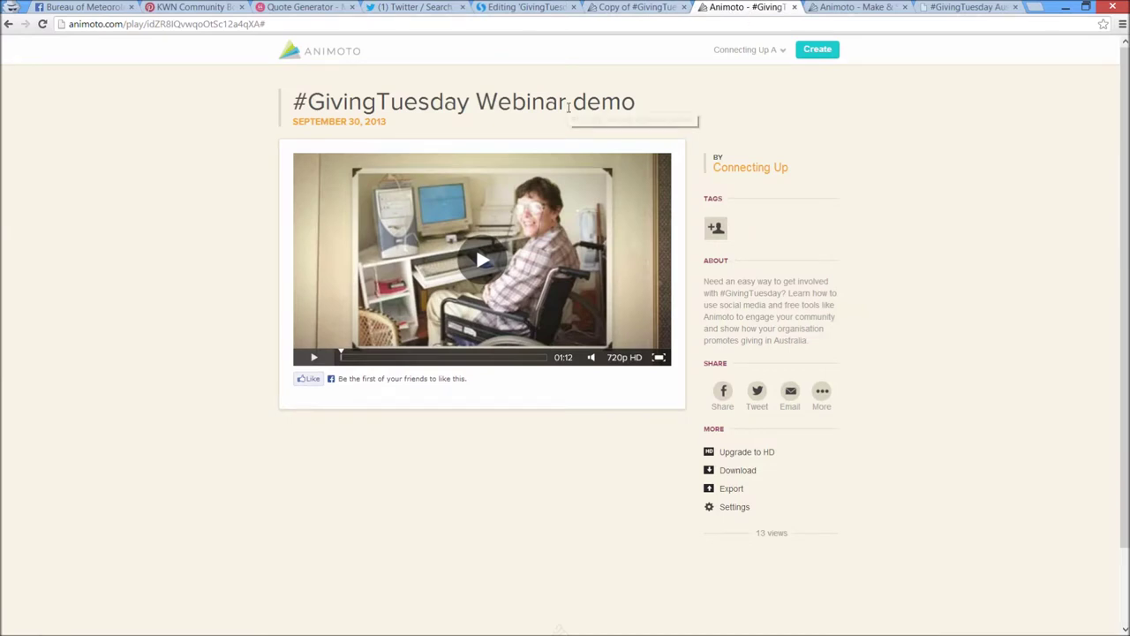
click(608, 10)
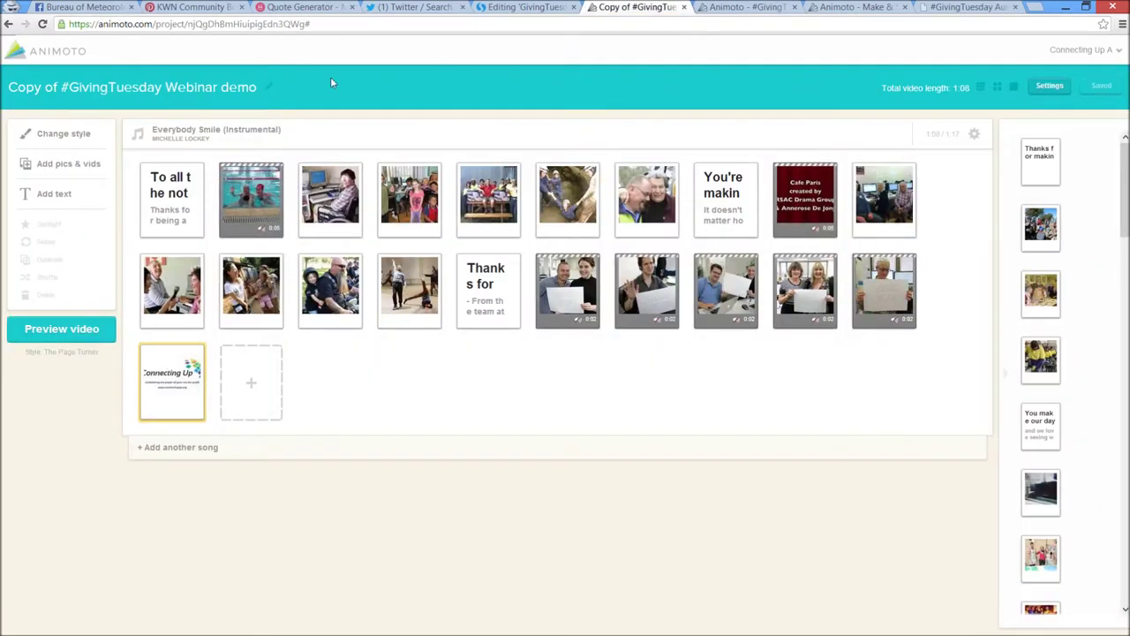
click(64, 133)
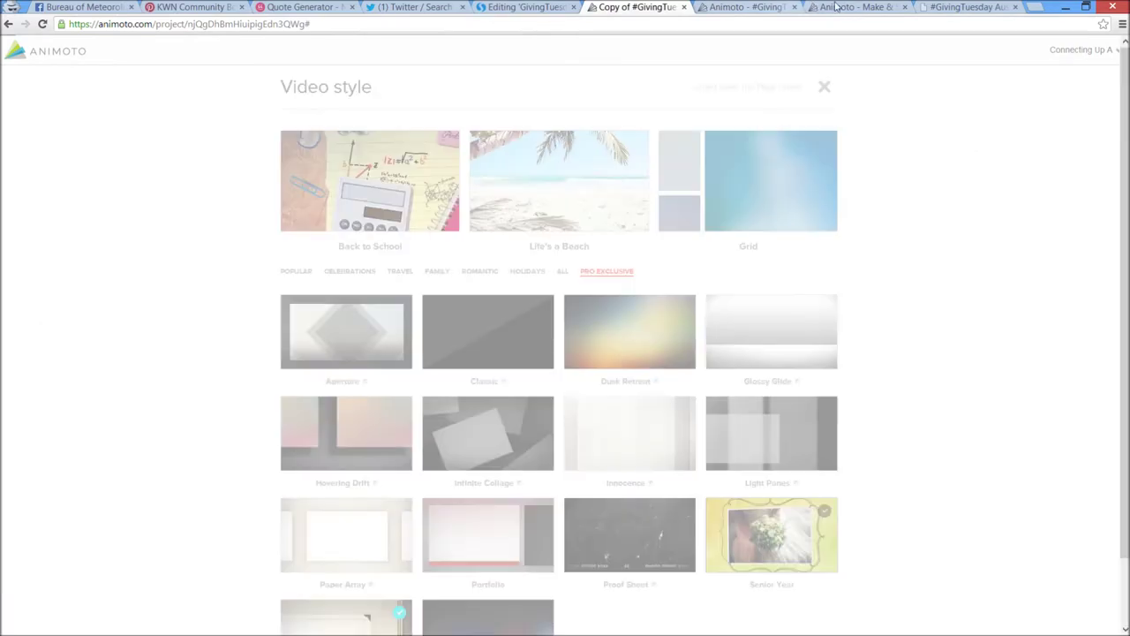
click(840, 7)
click(910, 8)
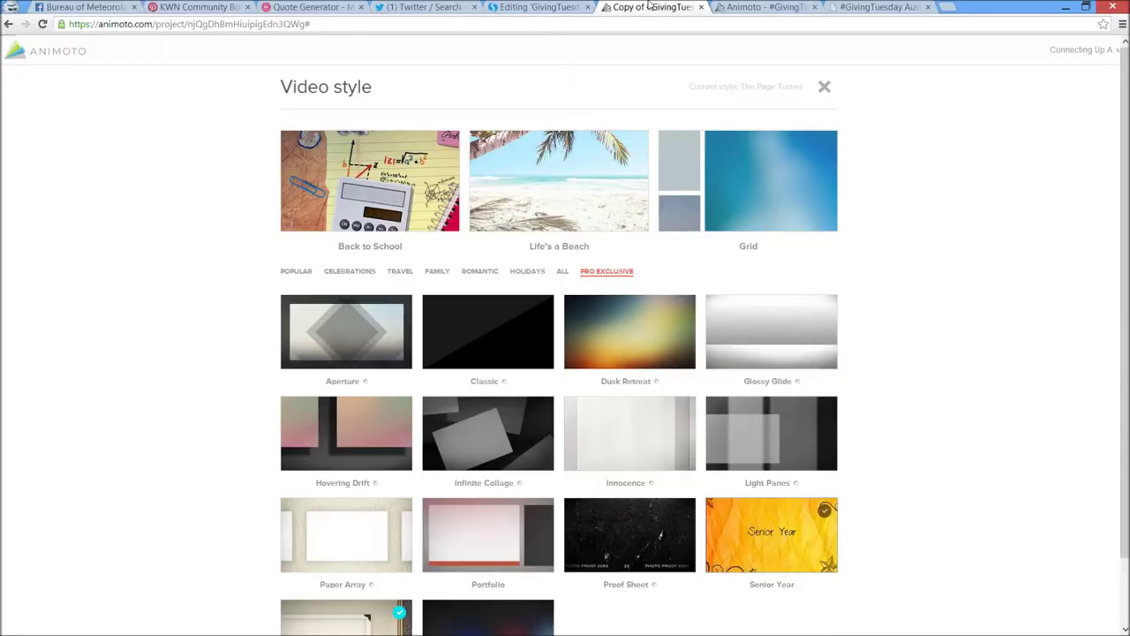
click(652, 7)
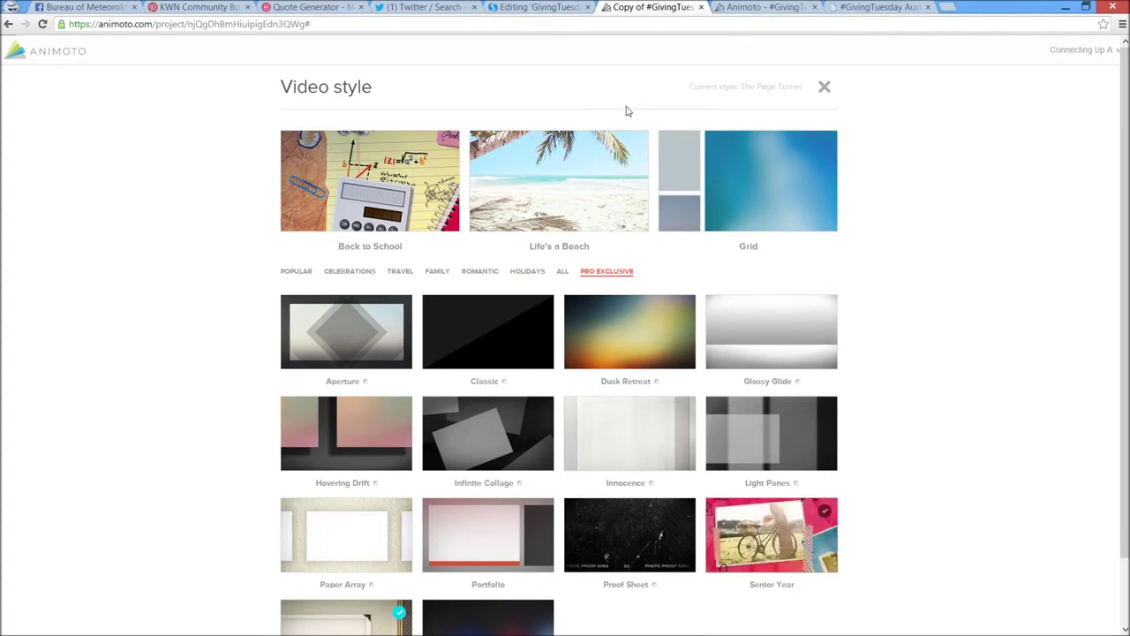
Scroll through the video style gallery to browse the available styles
scroll(625, 110, down, 1)
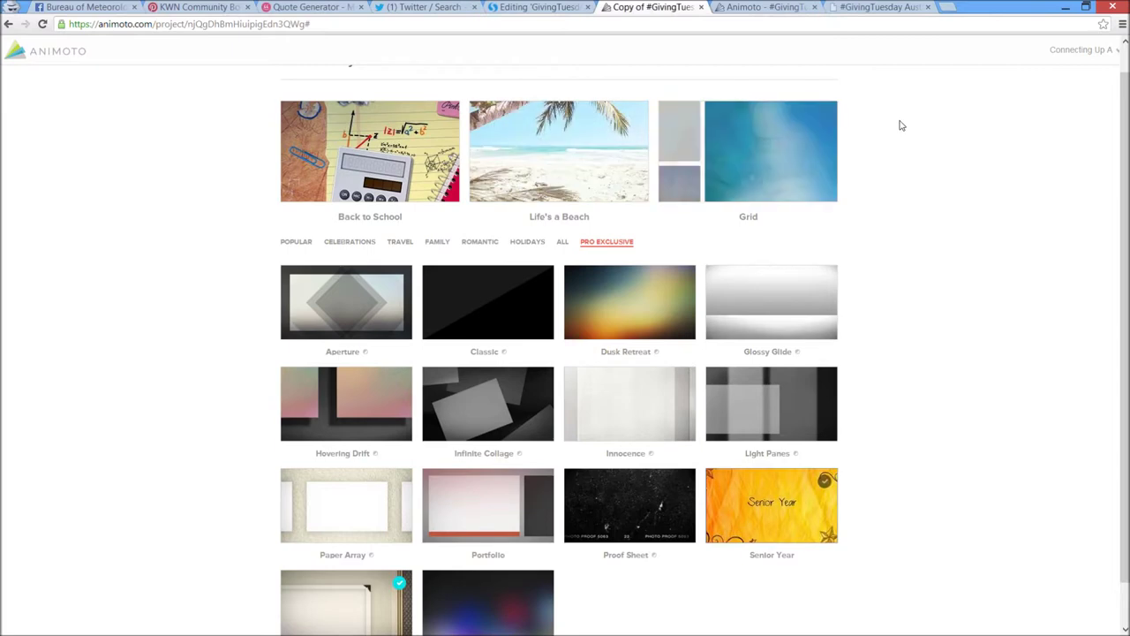
scroll(898, 124, down, 1)
scroll(898, 124, up, 2)
scroll(899, 123, down, 1)
scroll(899, 123, down, 1)
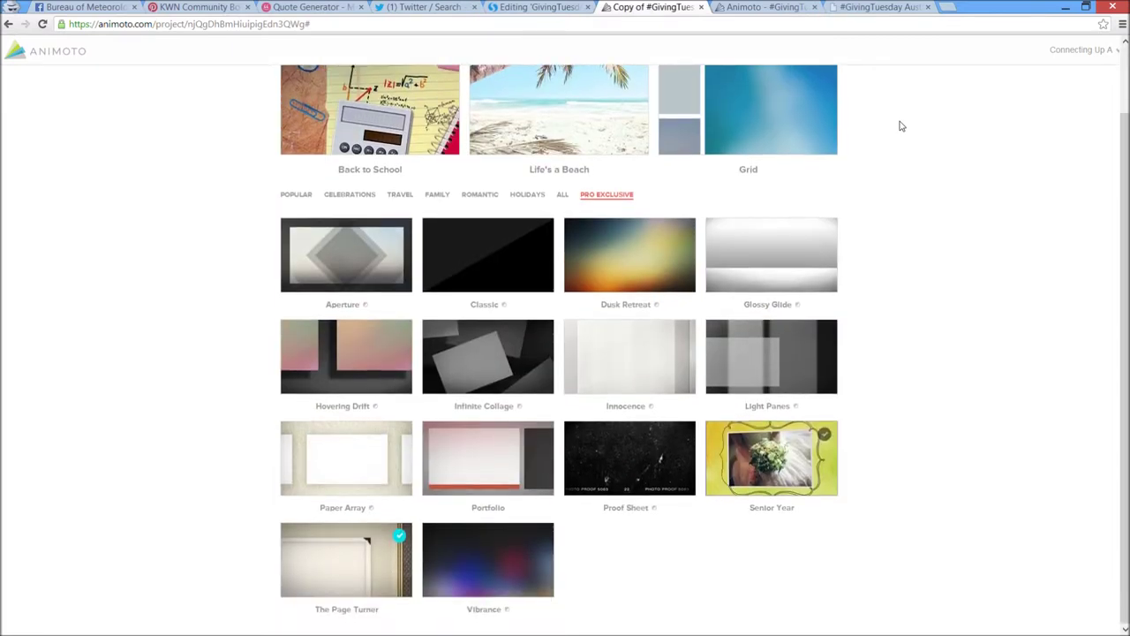
scroll(892, 142, up, 2)
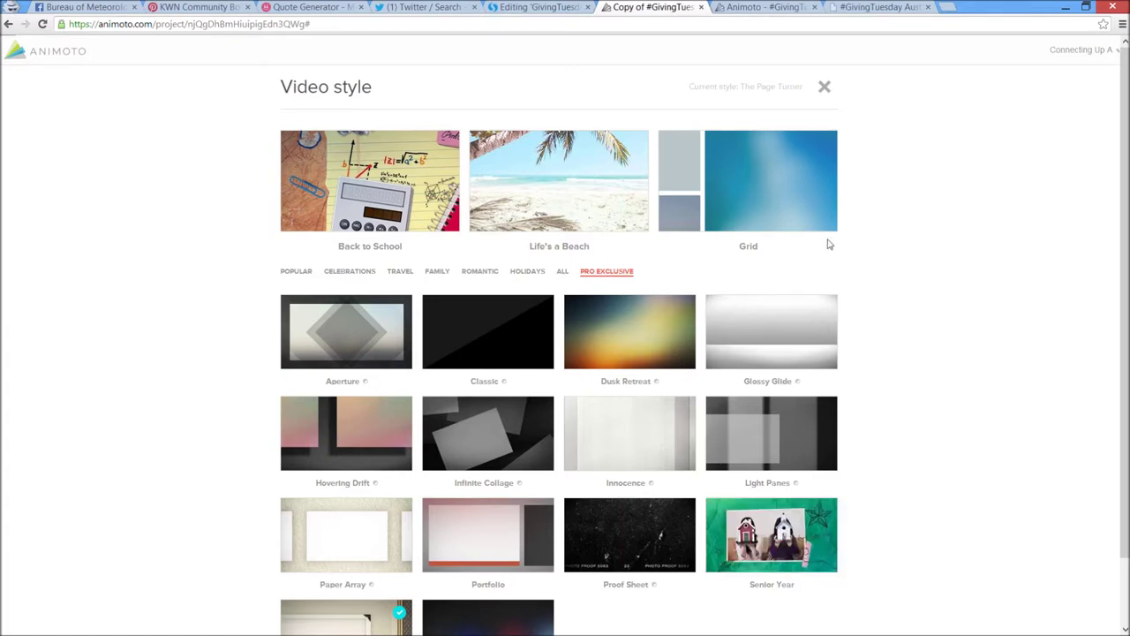
mouse_move(583, 333)
scroll(561, 278, down, 2)
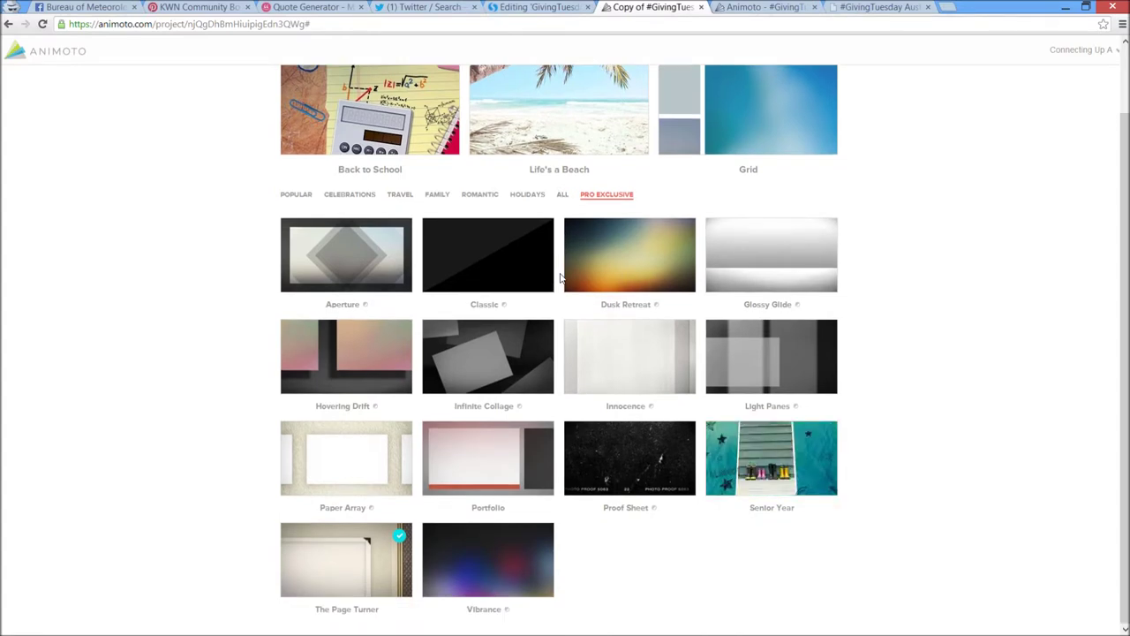
Compare Popular and Pro Exclusive styles, then apply The Page Turner style
click(305, 195)
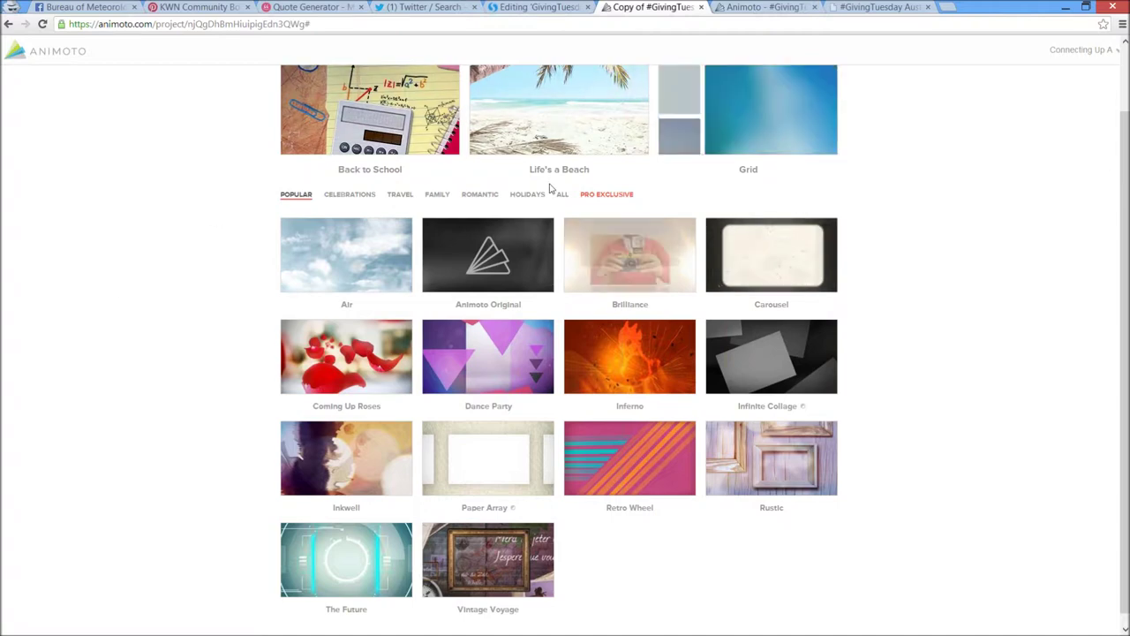
click(624, 199)
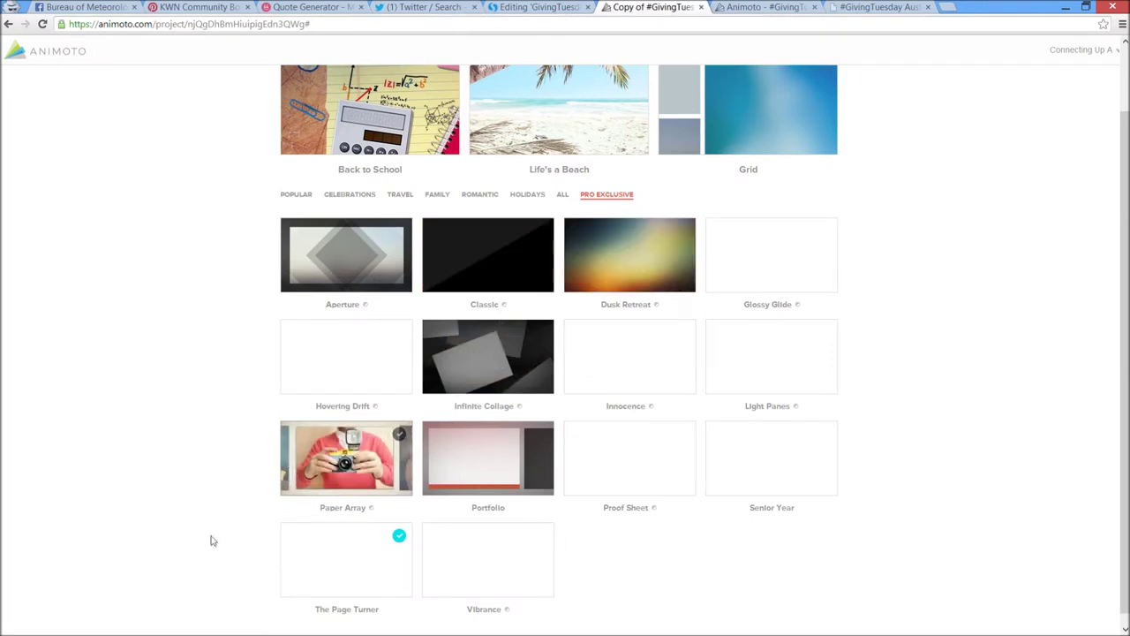
scroll(363, 579, down, 1)
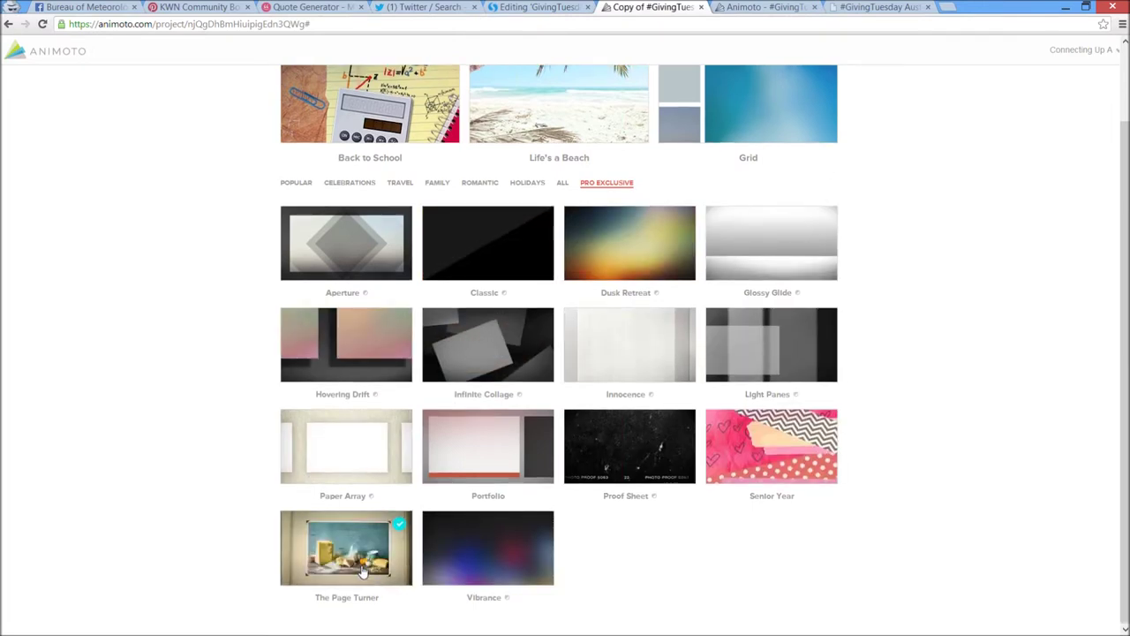
click(362, 572)
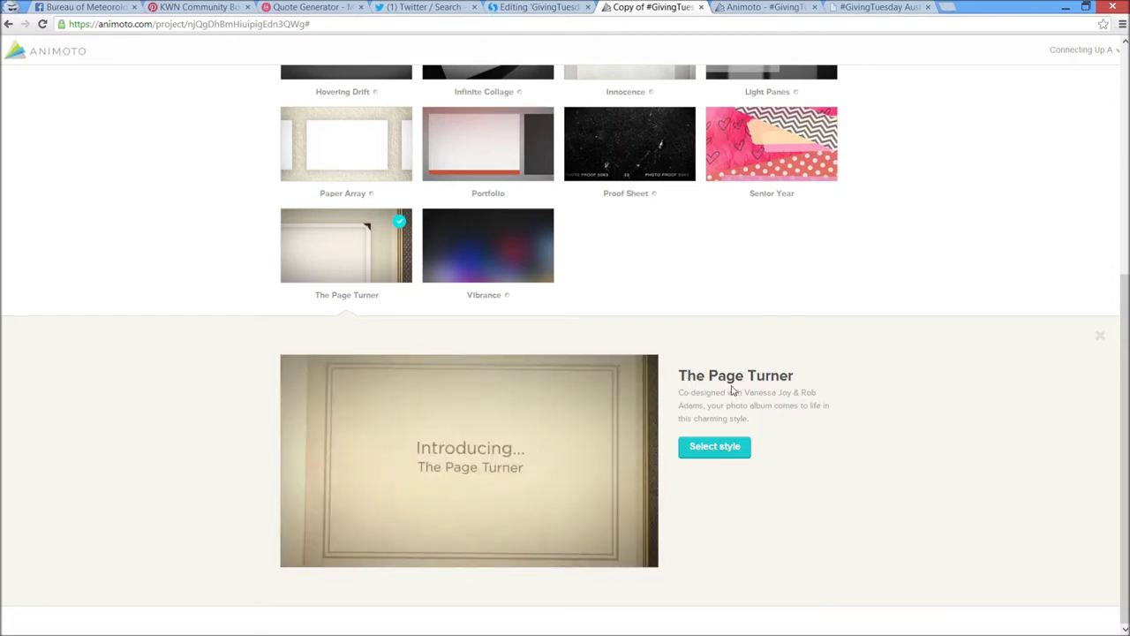
click(707, 446)
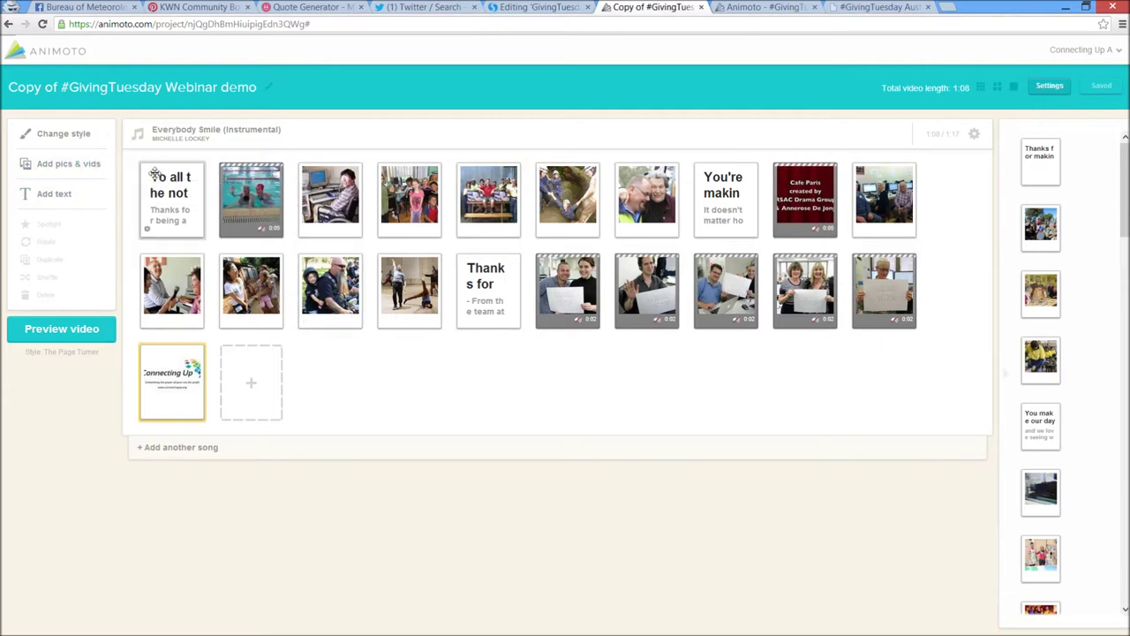
click(38, 171)
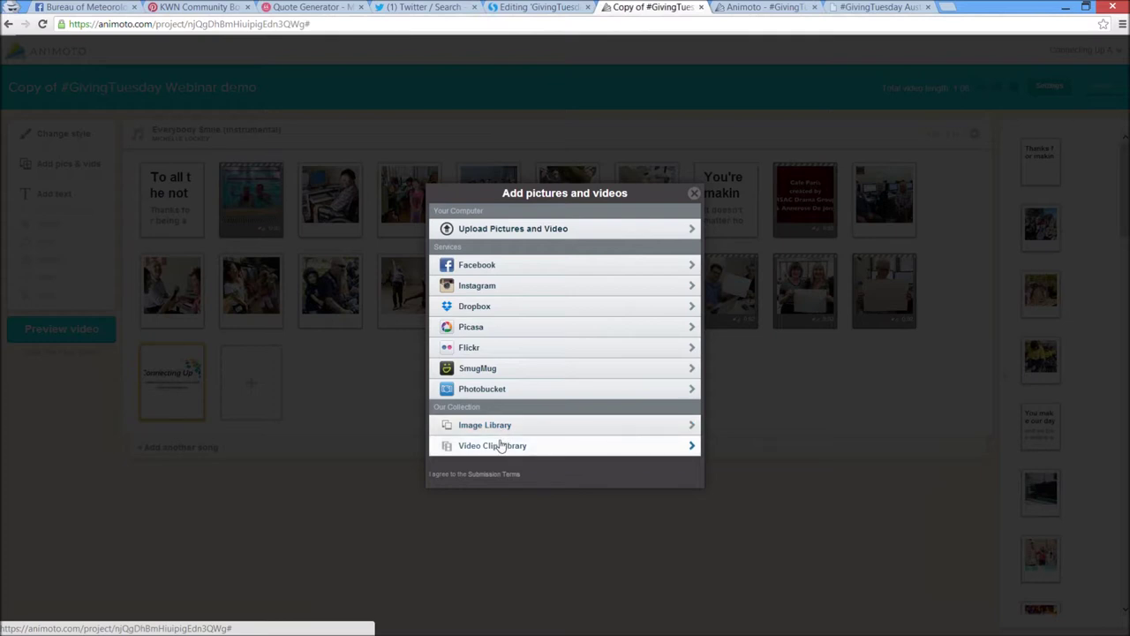
click(500, 446)
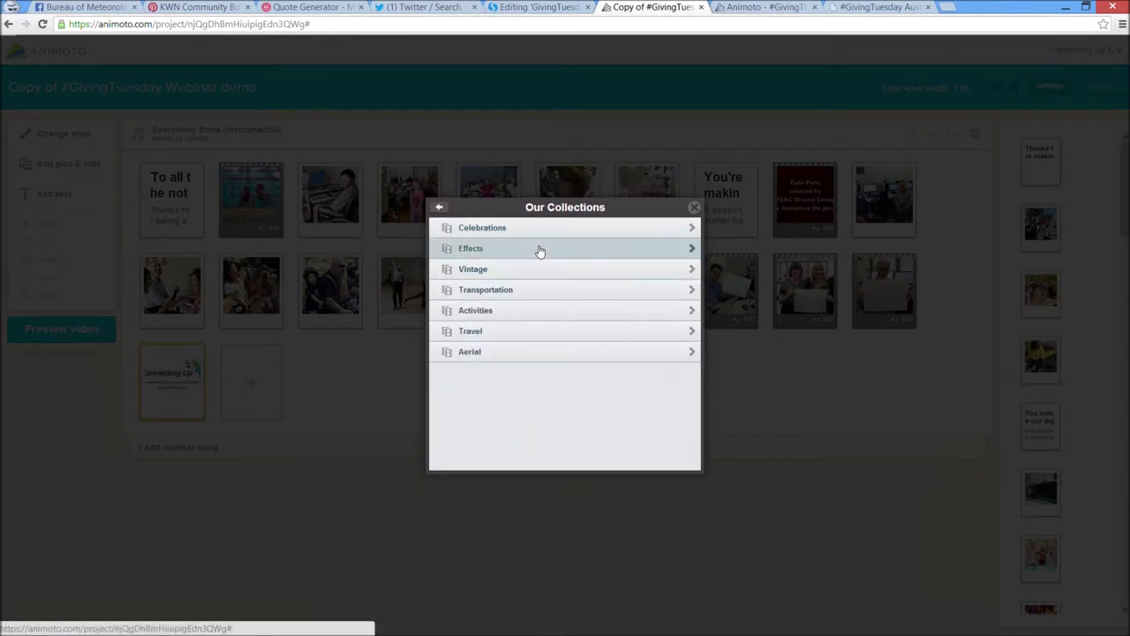
click(540, 249)
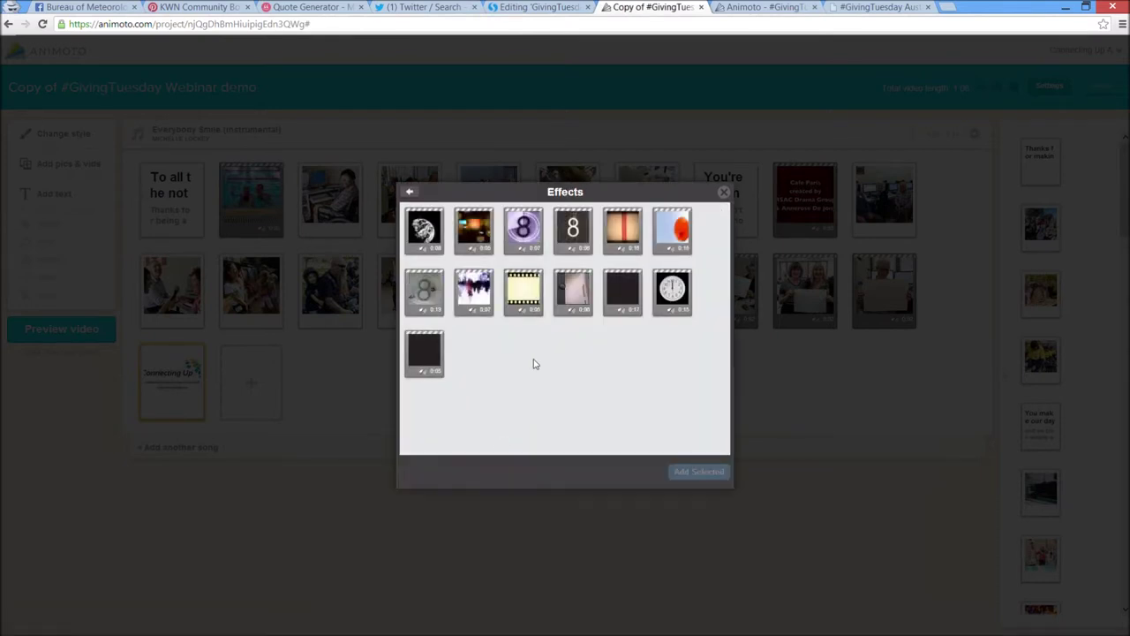
mouse_move(542, 248)
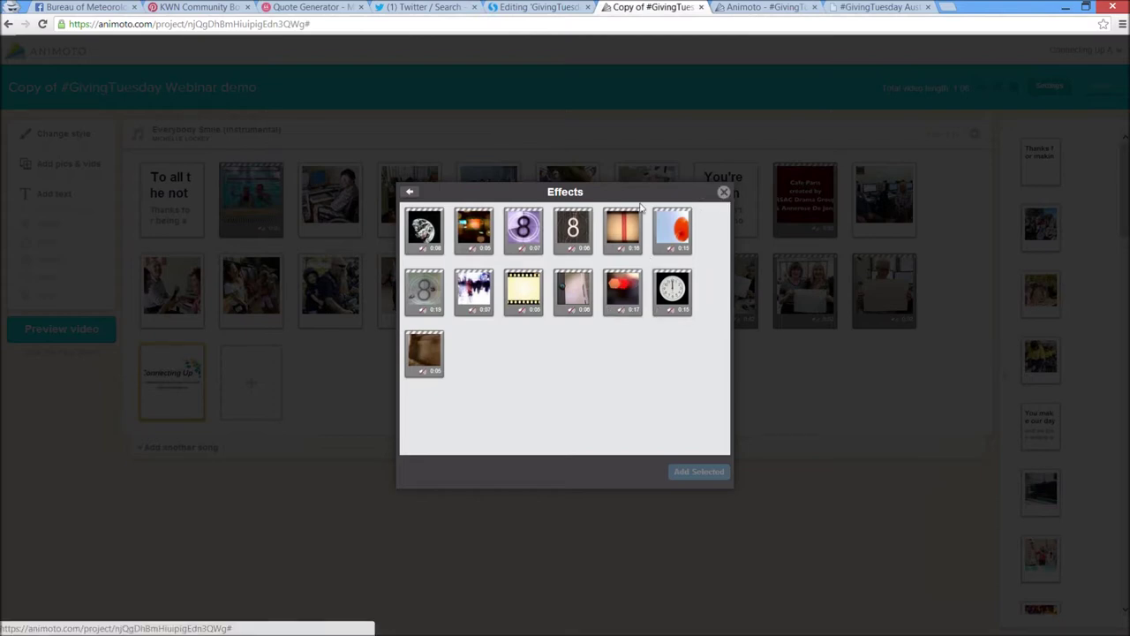
click(409, 191)
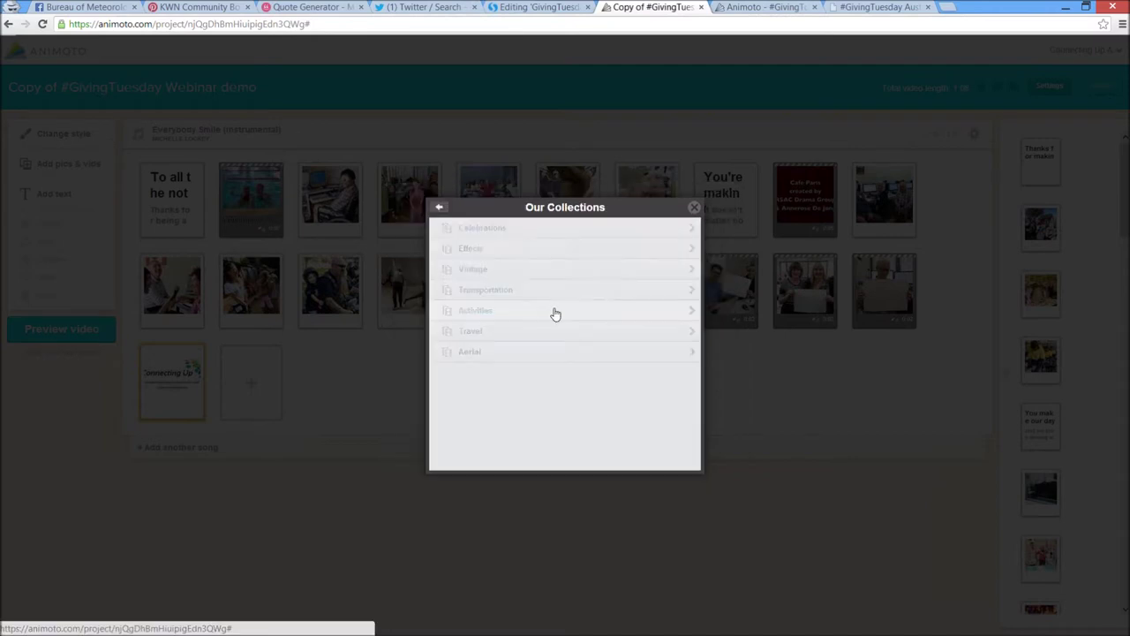
click(695, 210)
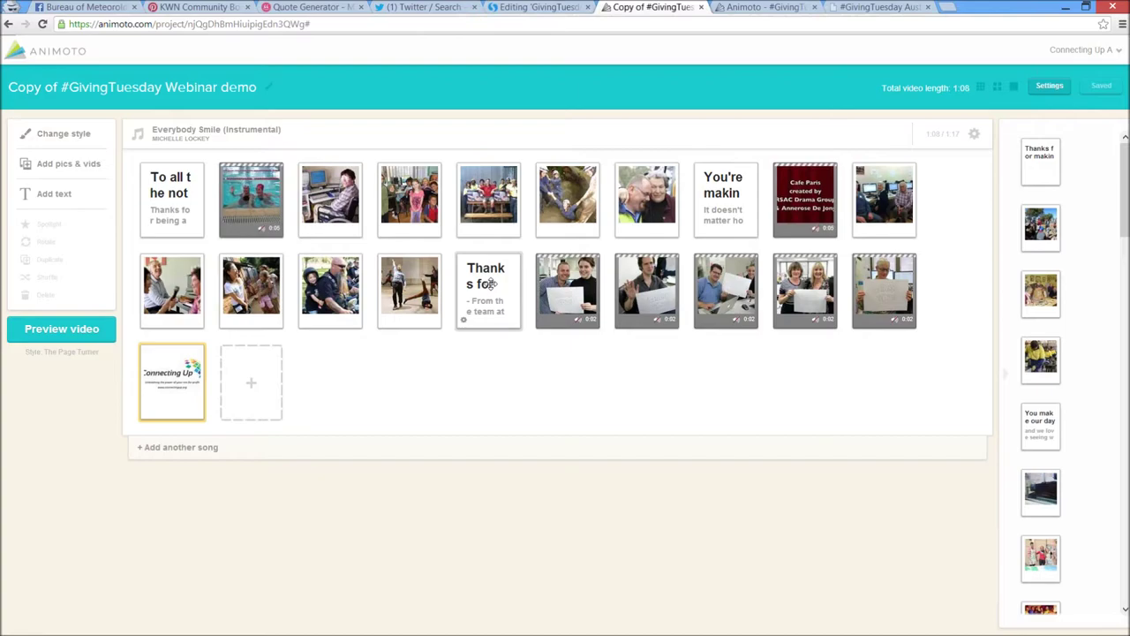
click(490, 283)
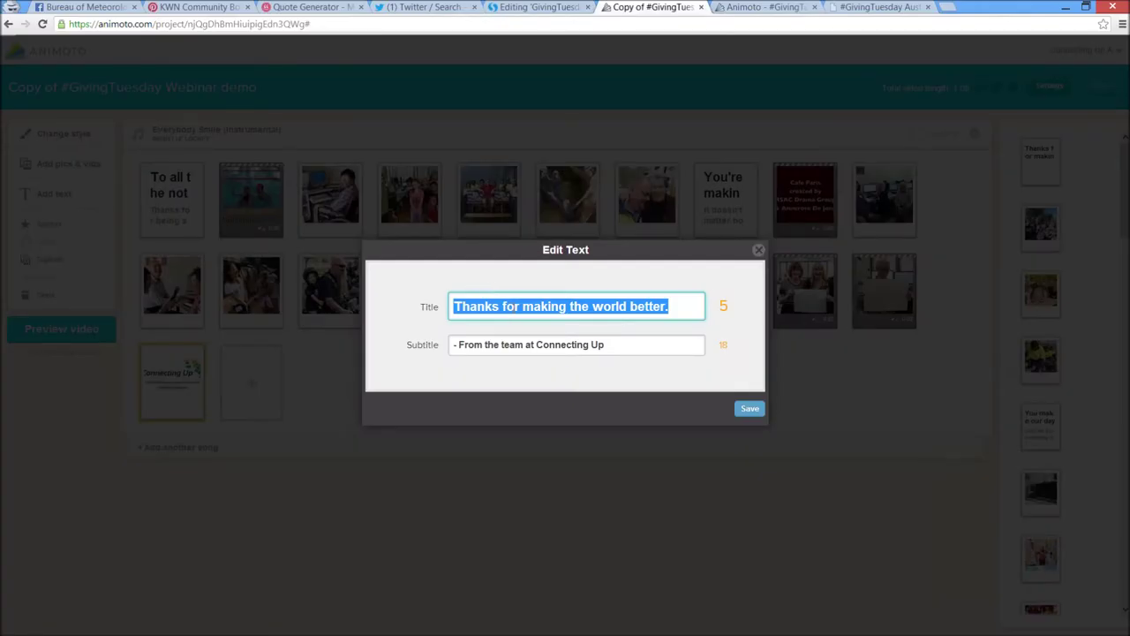
click(664, 347)
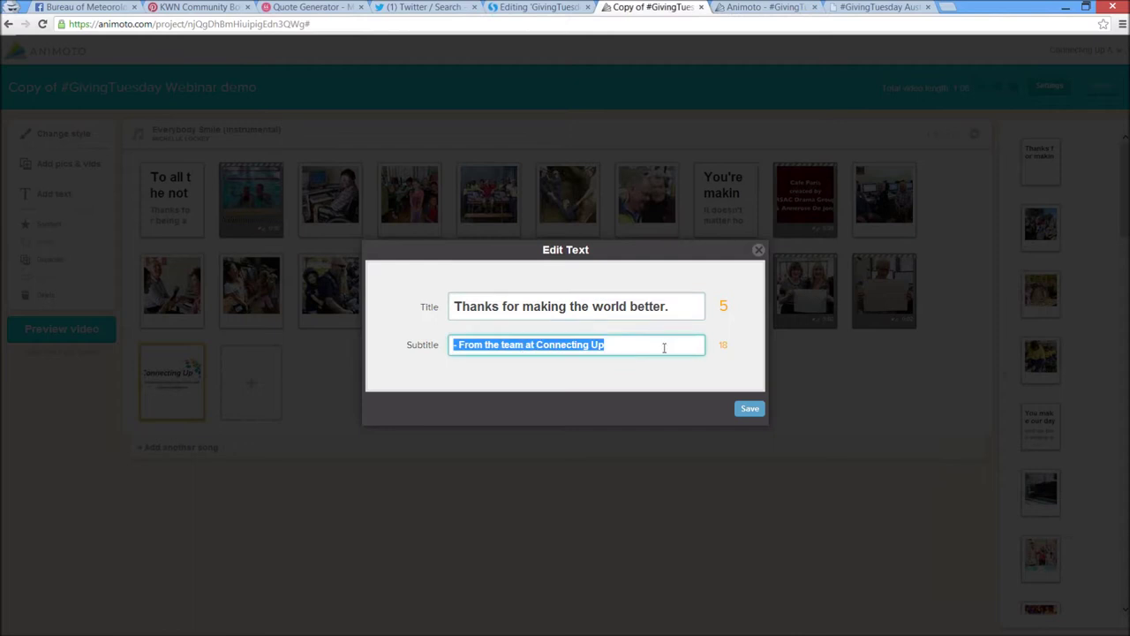
click(703, 306)
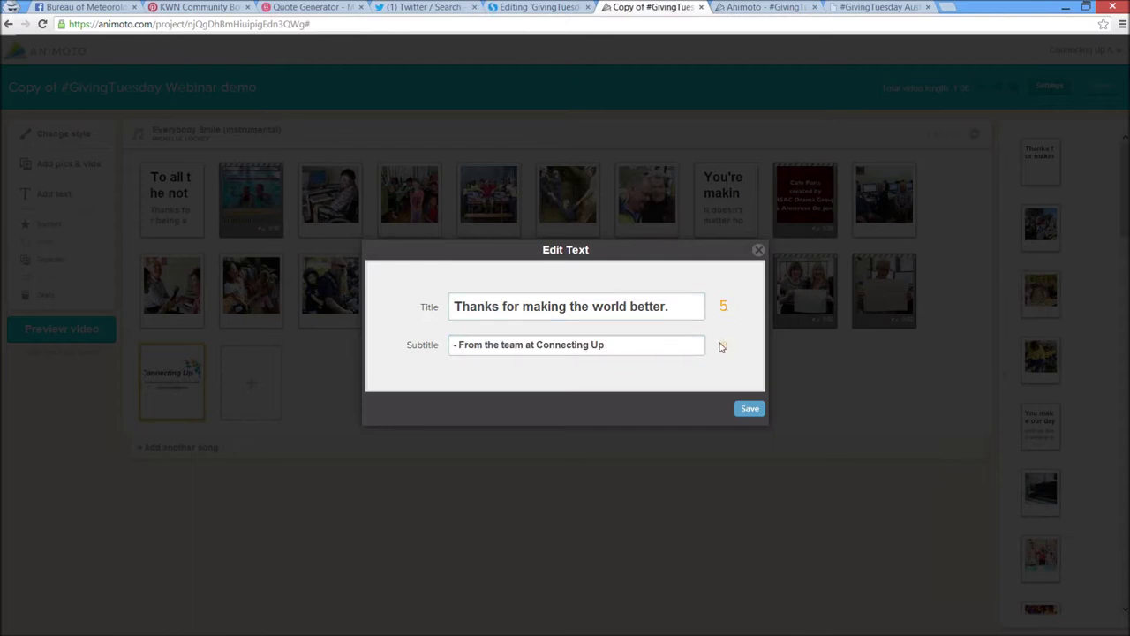
click(757, 251)
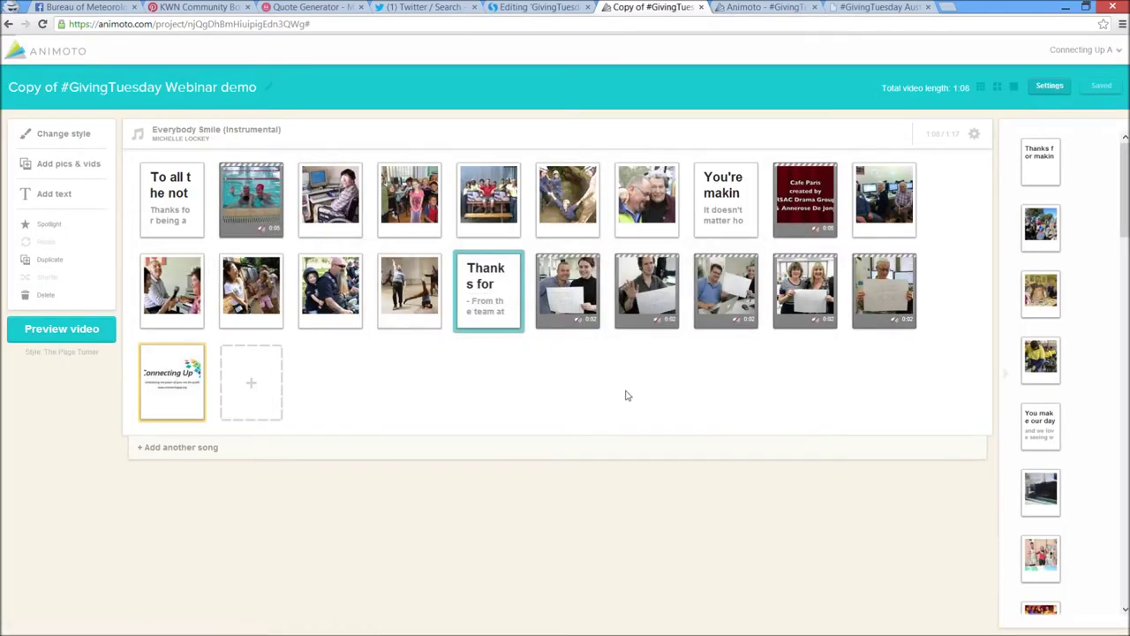
click(433, 321)
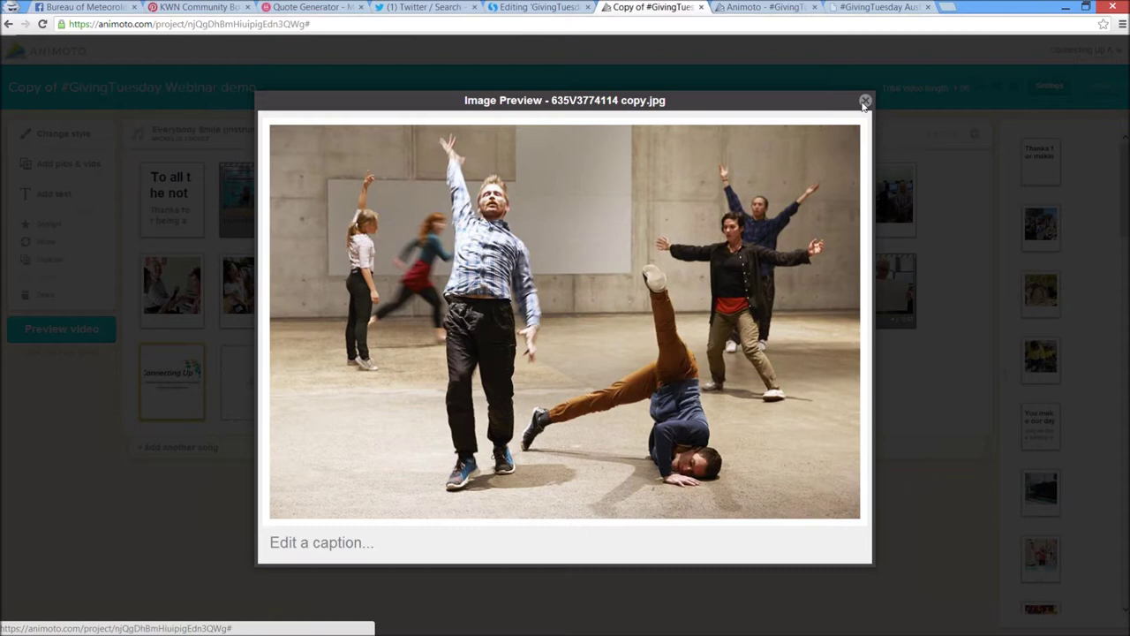
click(865, 103)
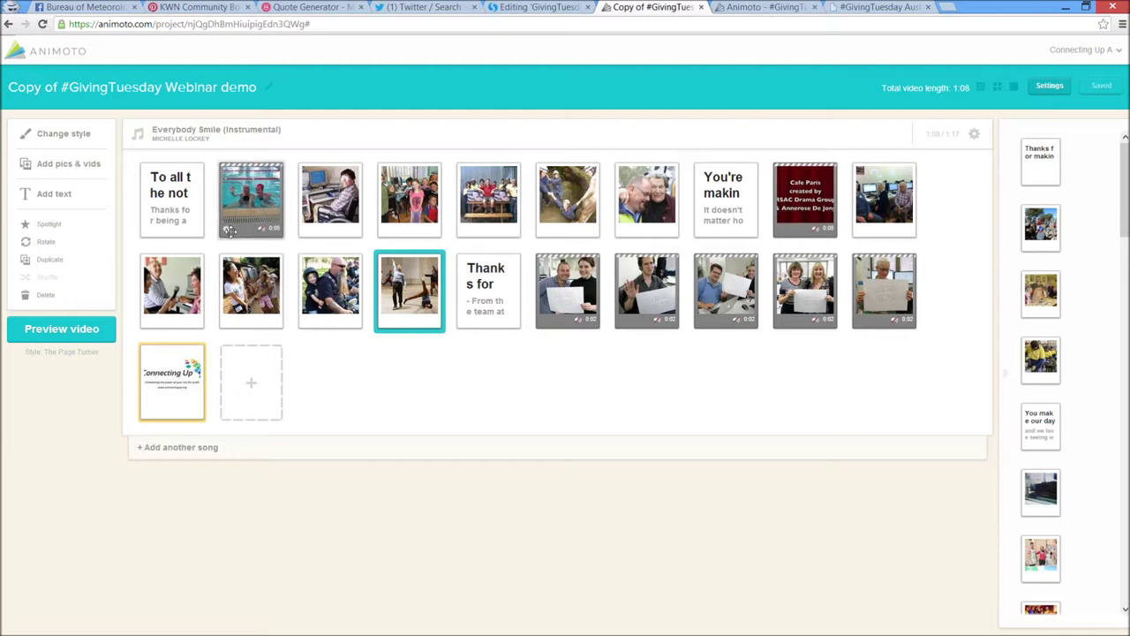
Trim the pool video clip to start earlier, at about 00:05, and preview it
click(244, 237)
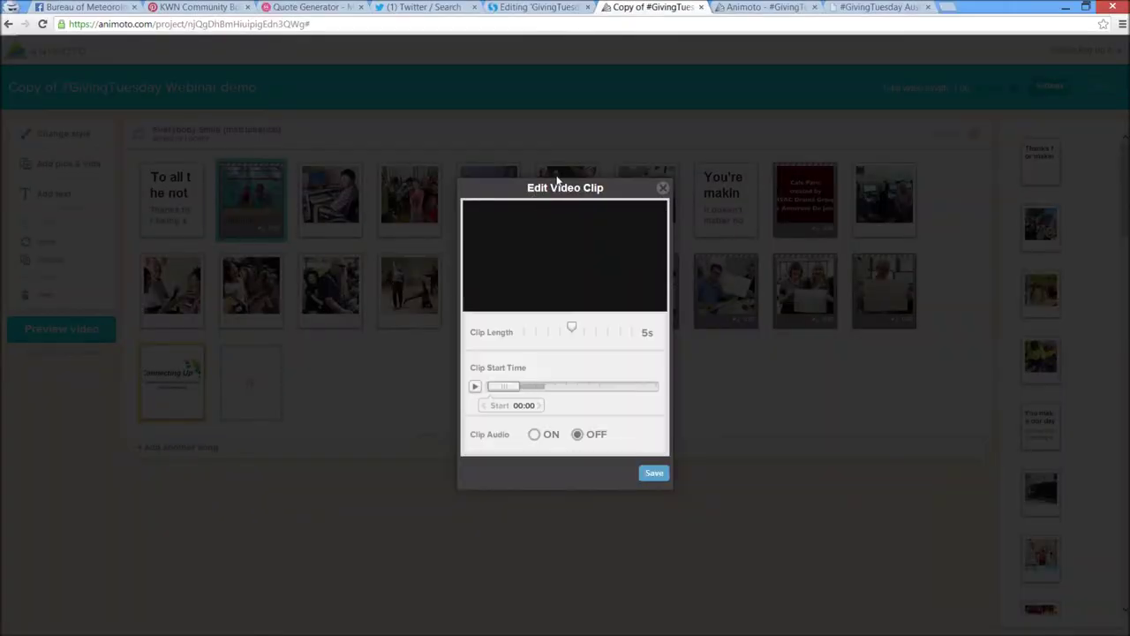
drag(573, 330, 638, 328)
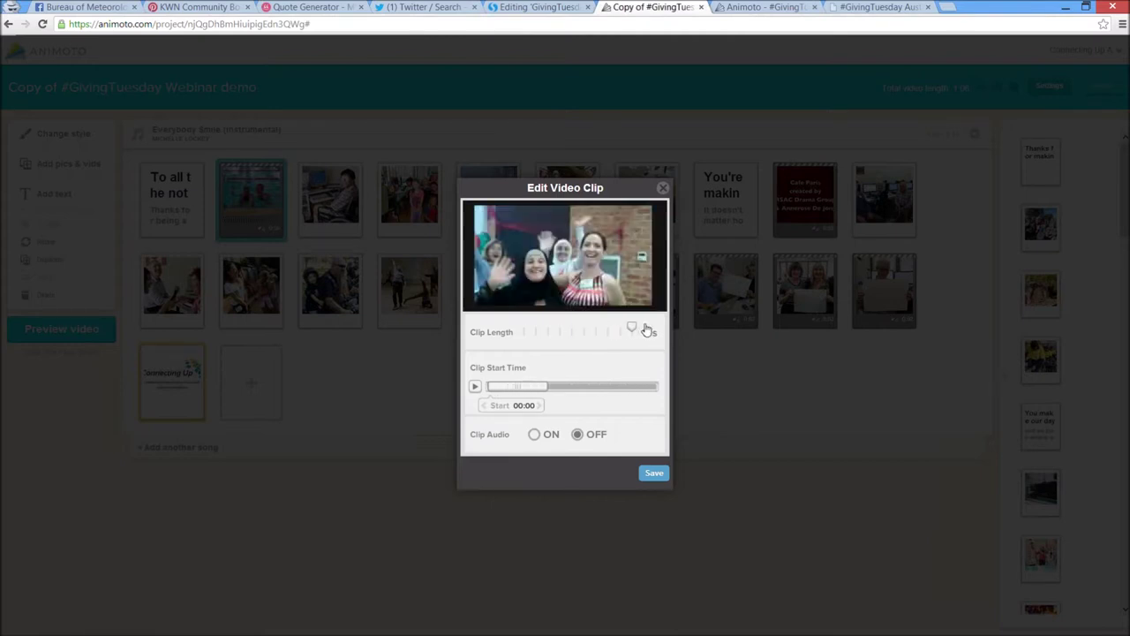
drag(532, 393, 658, 389)
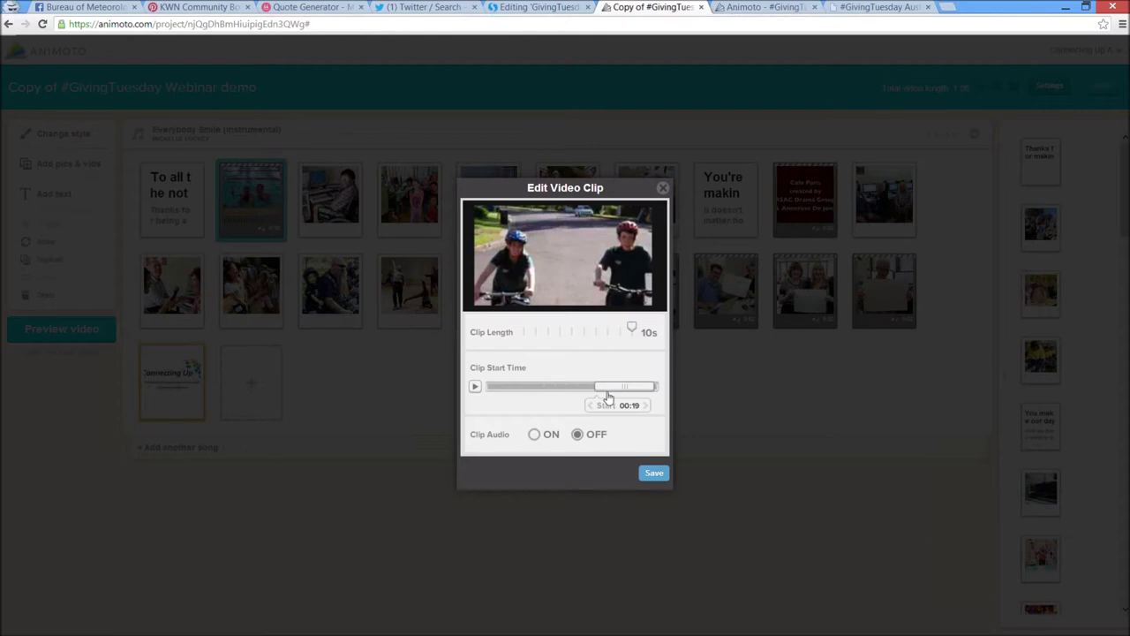
drag(606, 389, 558, 388)
drag(632, 329, 651, 330)
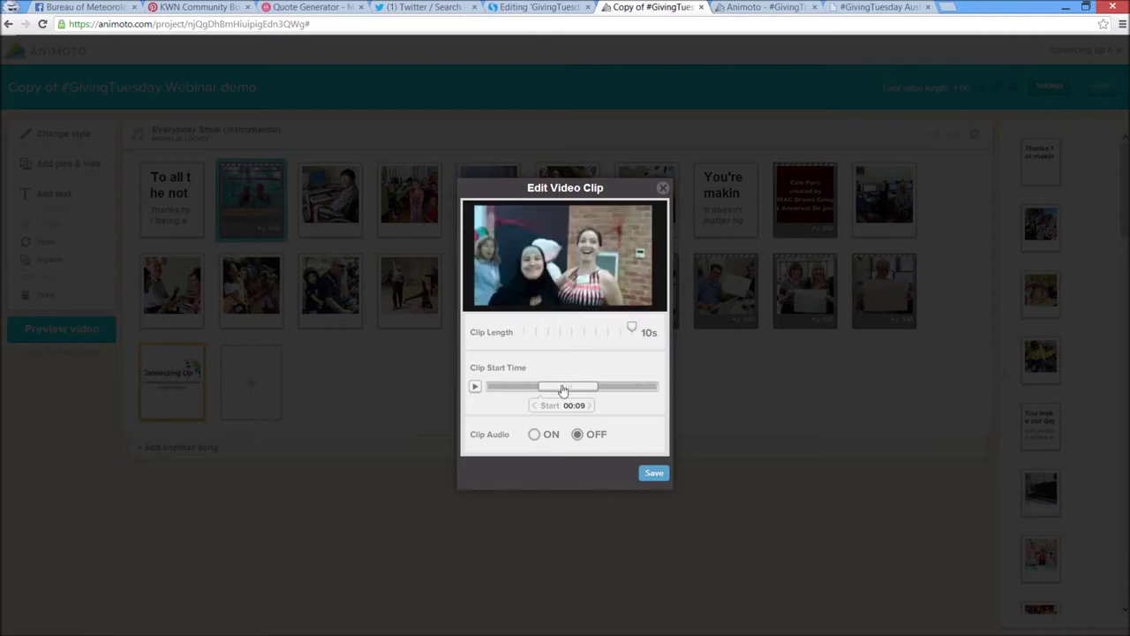
drag(562, 386, 544, 395)
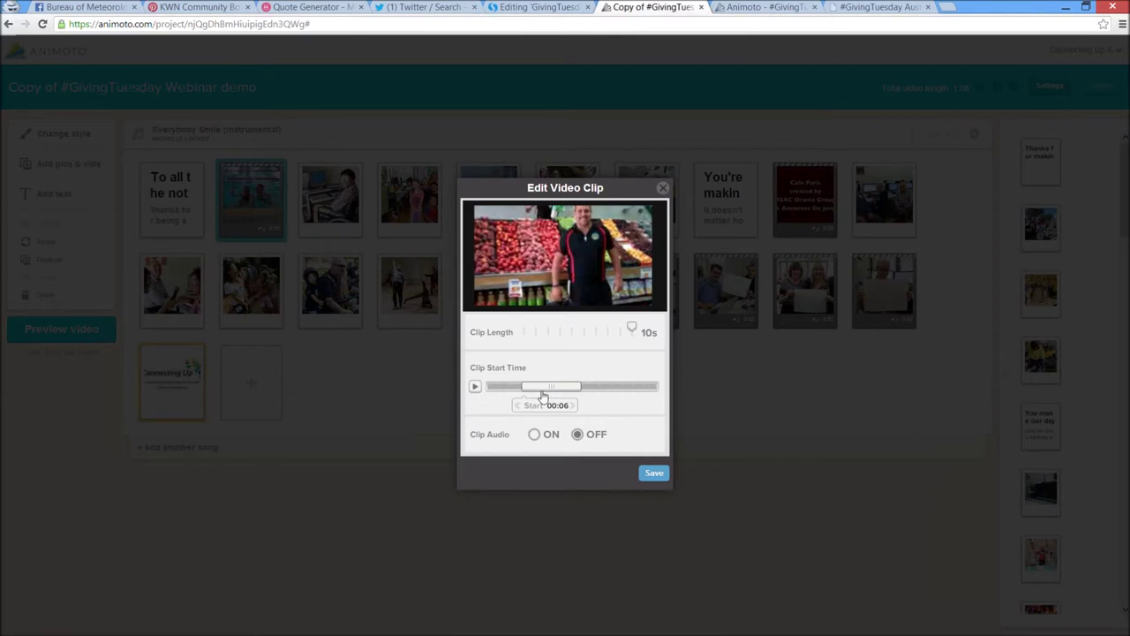
click(475, 386)
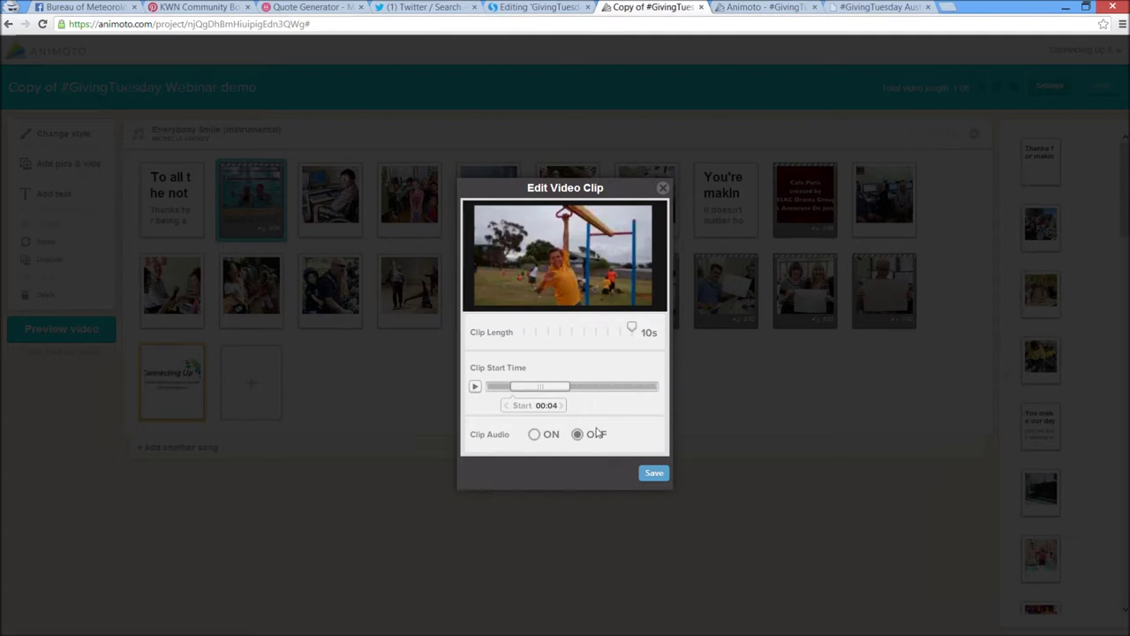
Leave the pool clip's audio set to OFF and close the clip editor
click(534, 434)
click(578, 435)
click(540, 434)
click(580, 437)
click(663, 191)
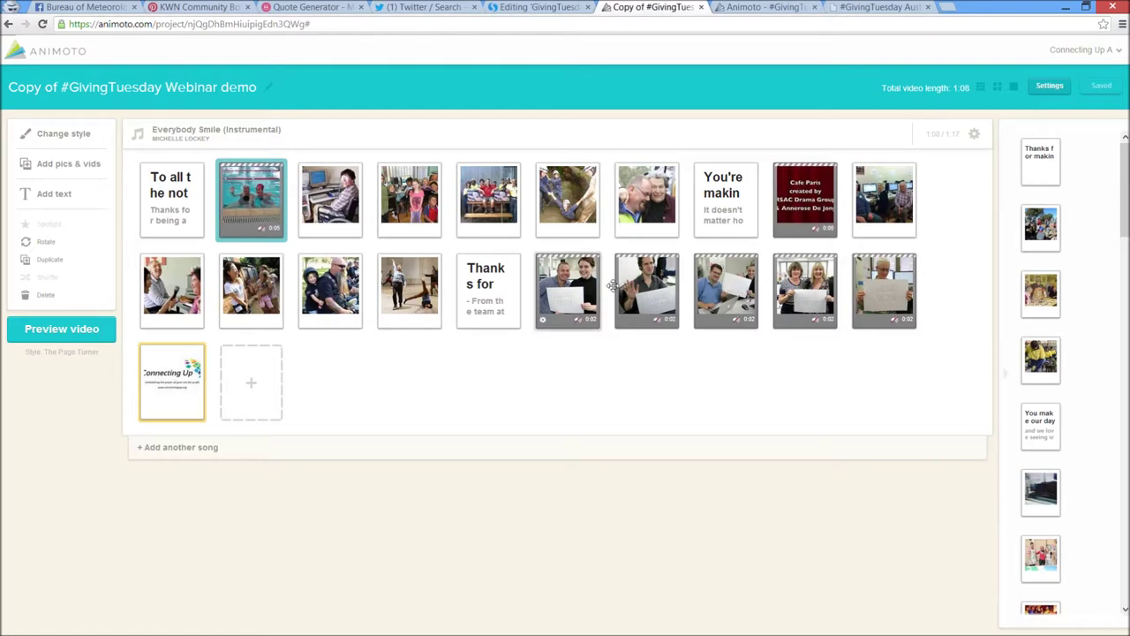
Move the dancer photo to the first slot of the storyboard's first row
click(542, 320)
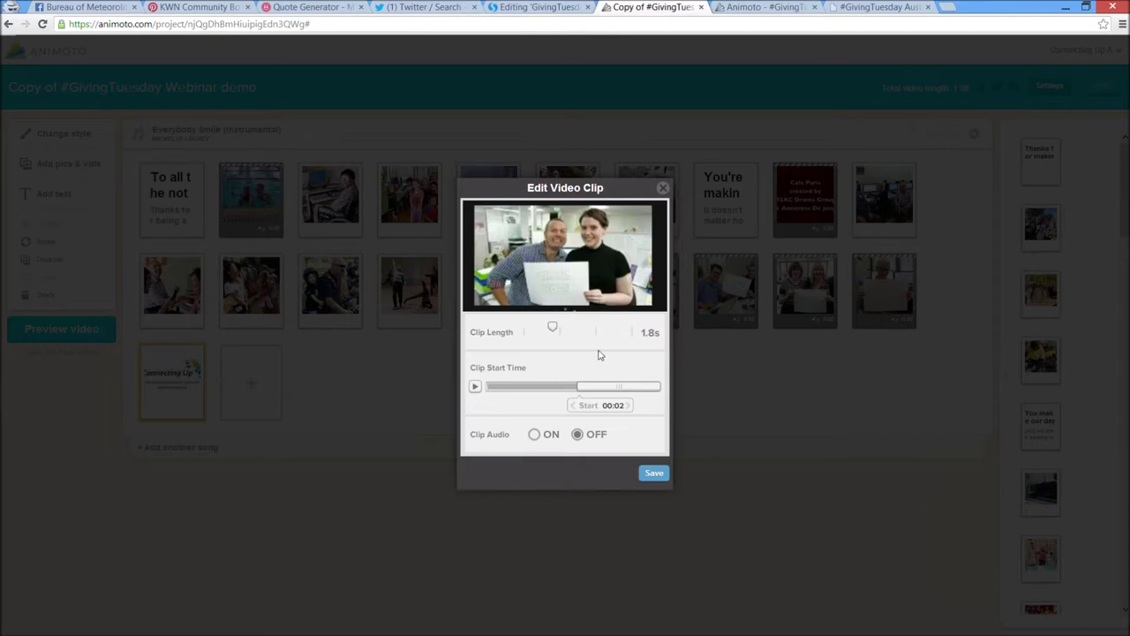
click(664, 189)
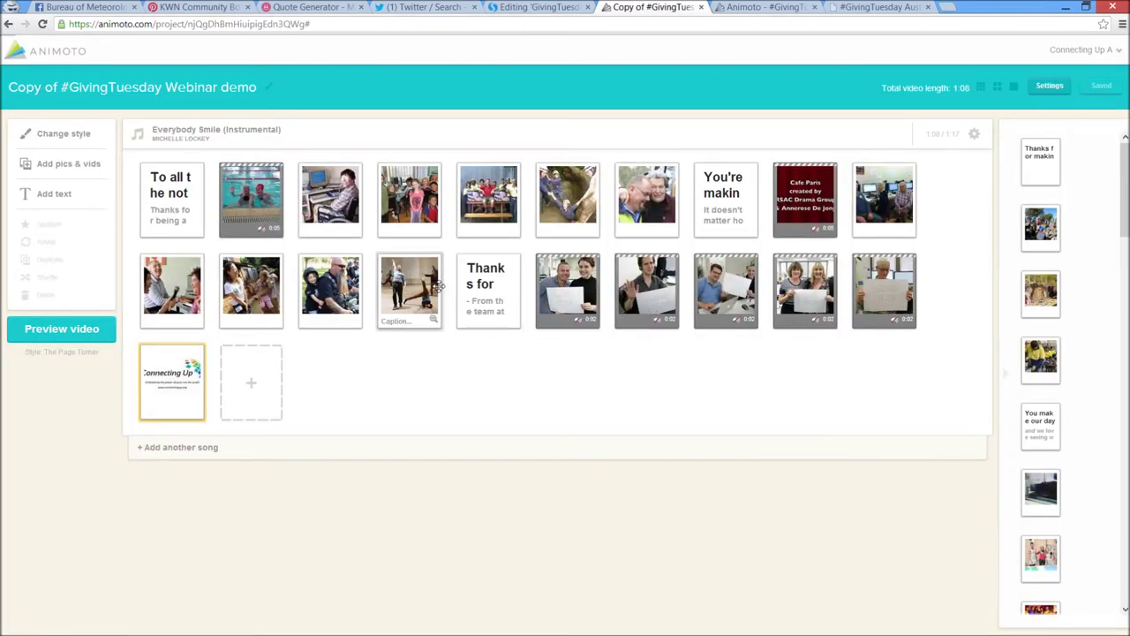
drag(410, 301, 417, 281)
click(434, 389)
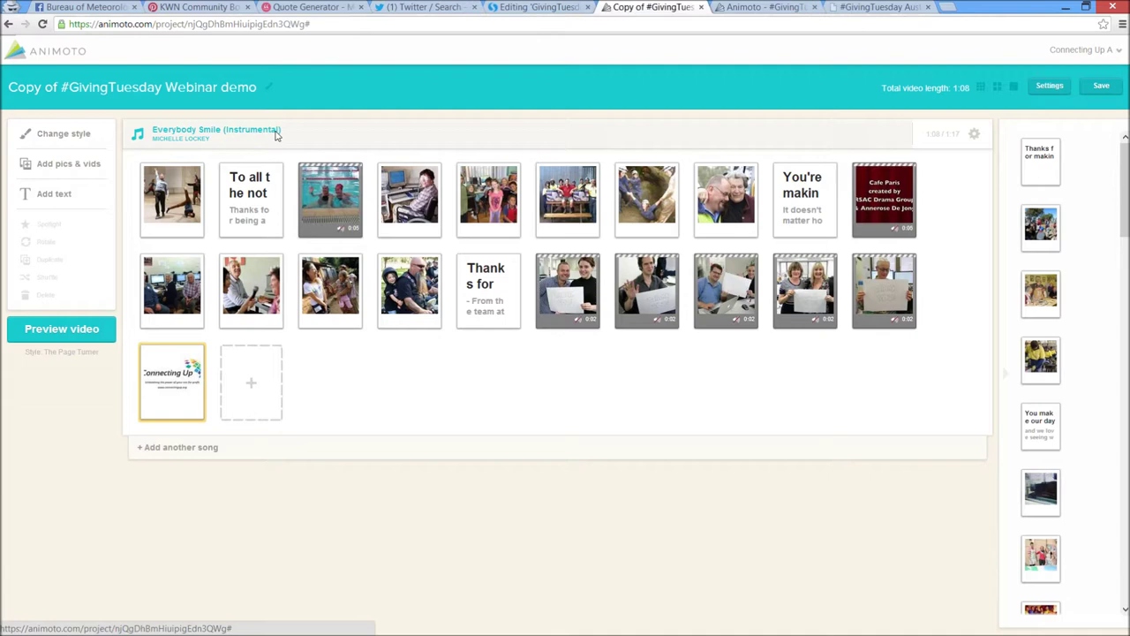
click(276, 134)
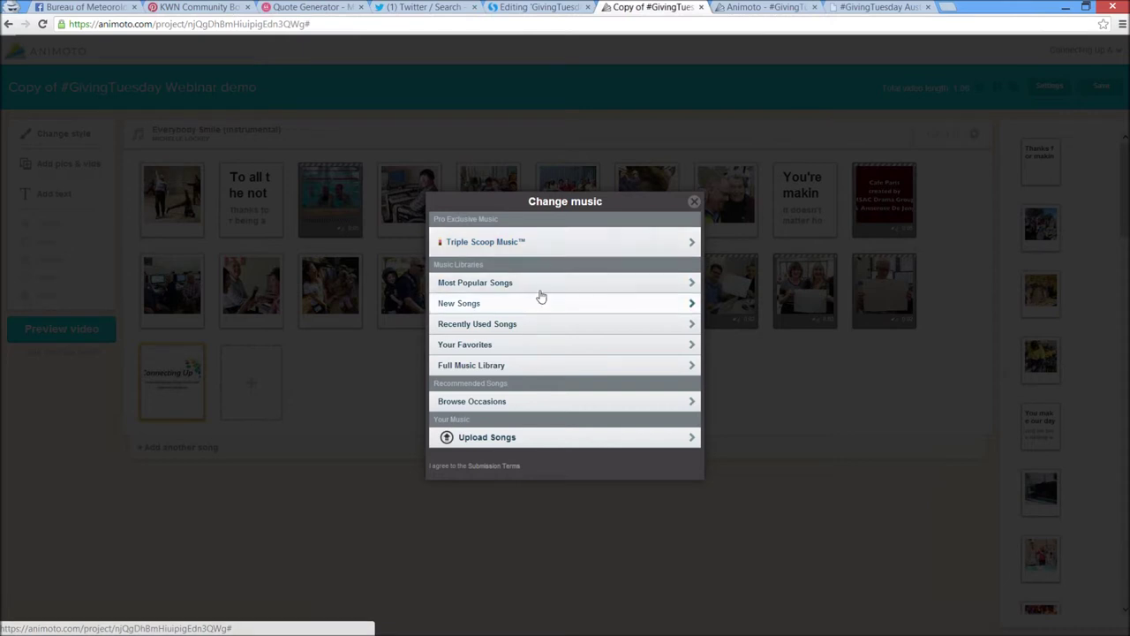
click(533, 243)
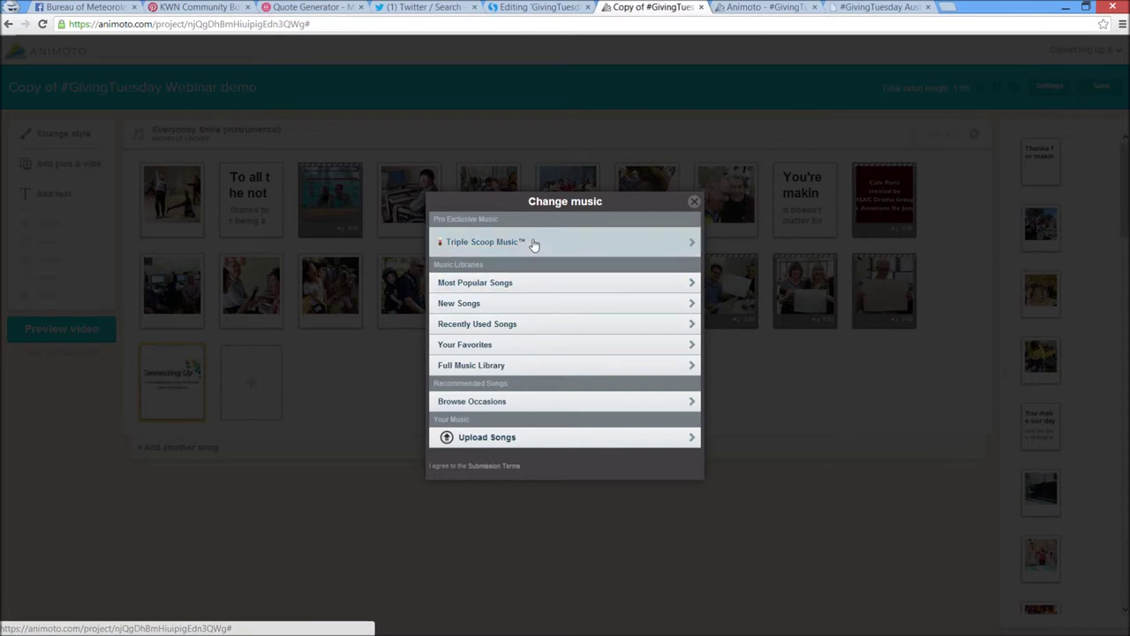
scroll(552, 274, down, 1)
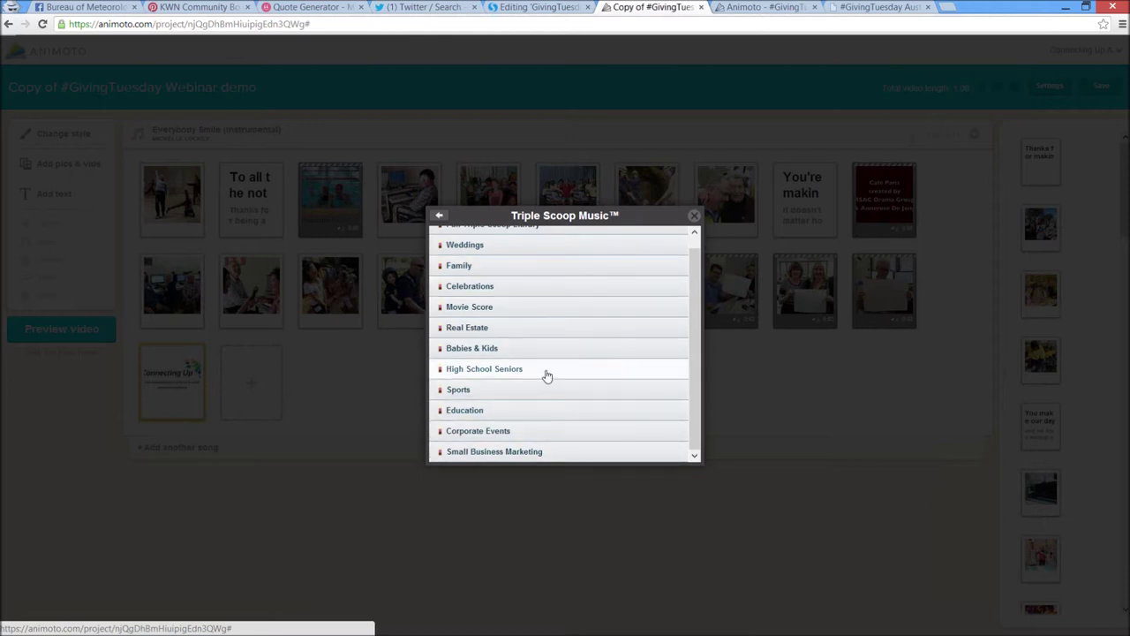
scroll(504, 315, up, 1)
click(500, 301)
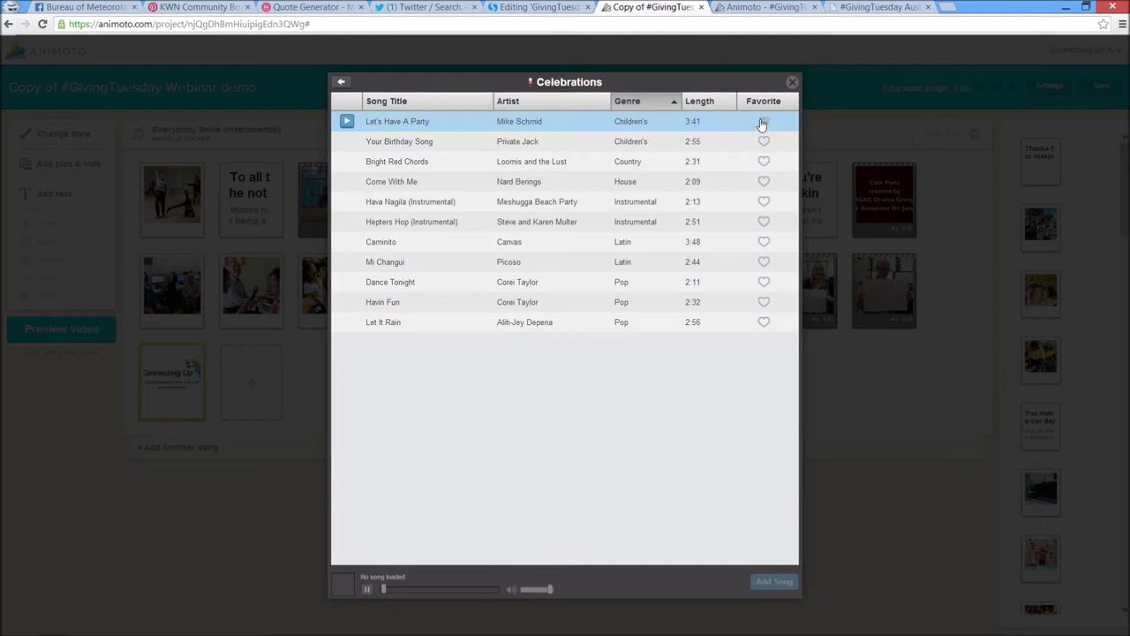
click(342, 85)
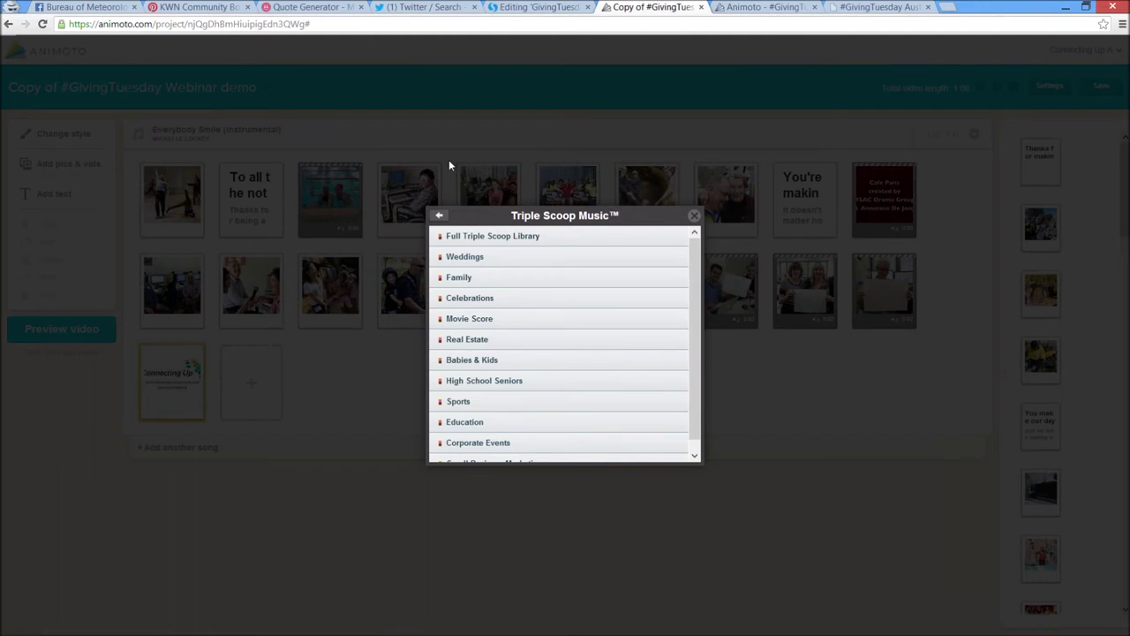
click(451, 217)
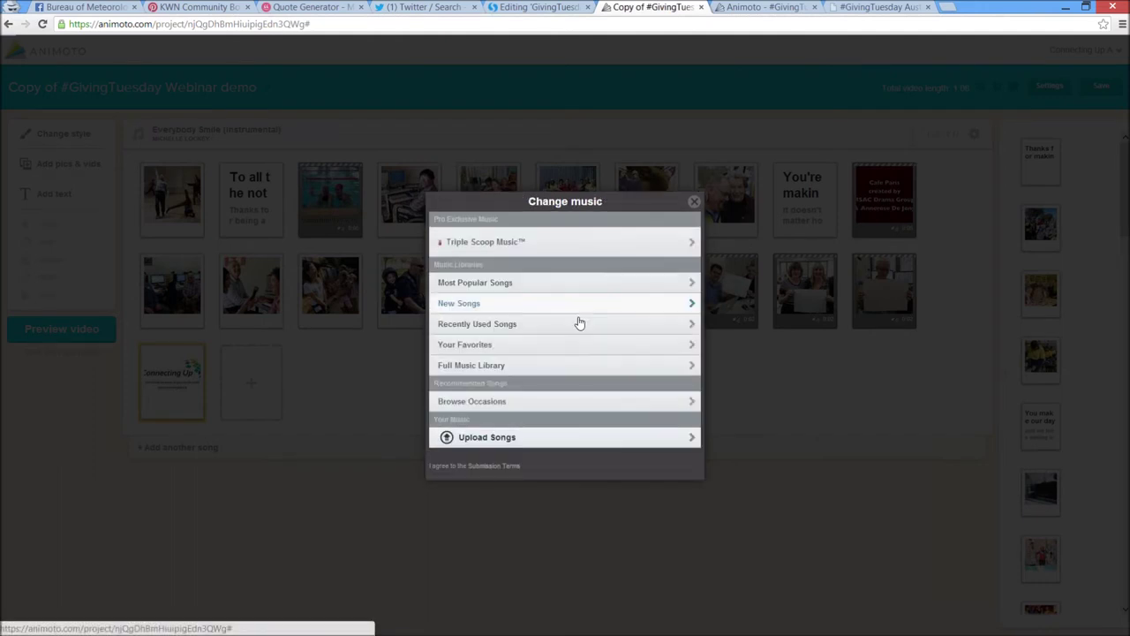
click(547, 371)
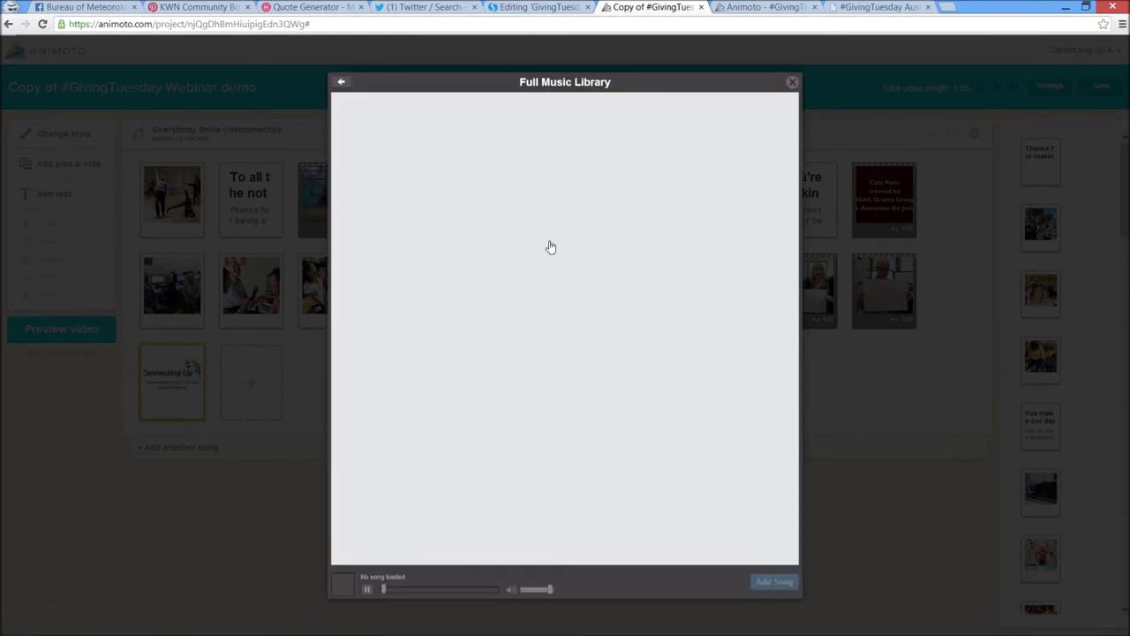
scroll(500, 203, down, 2)
scroll(504, 205, up, 1)
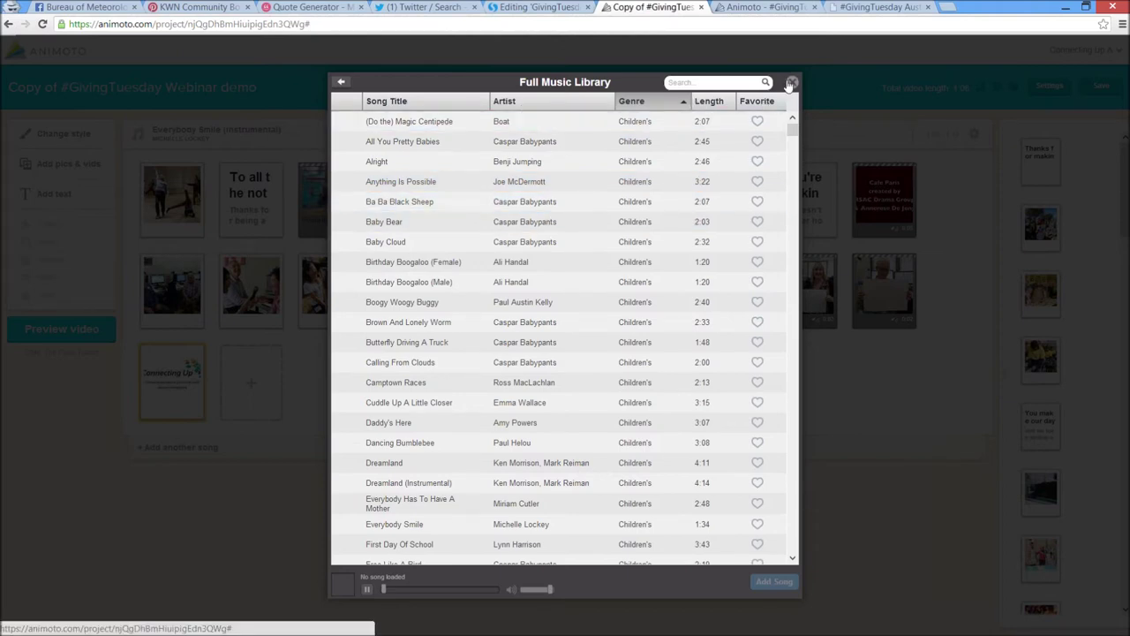
click(791, 82)
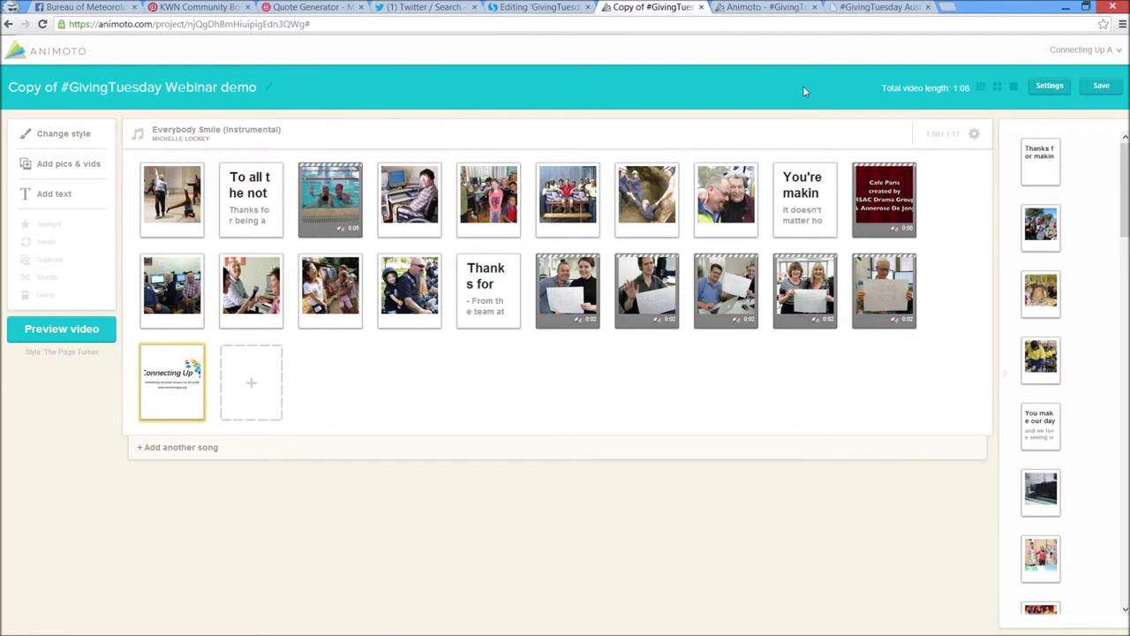
Slow the image pacing one notch in the song settings and save, making the video 1:12
click(975, 134)
click(688, 246)
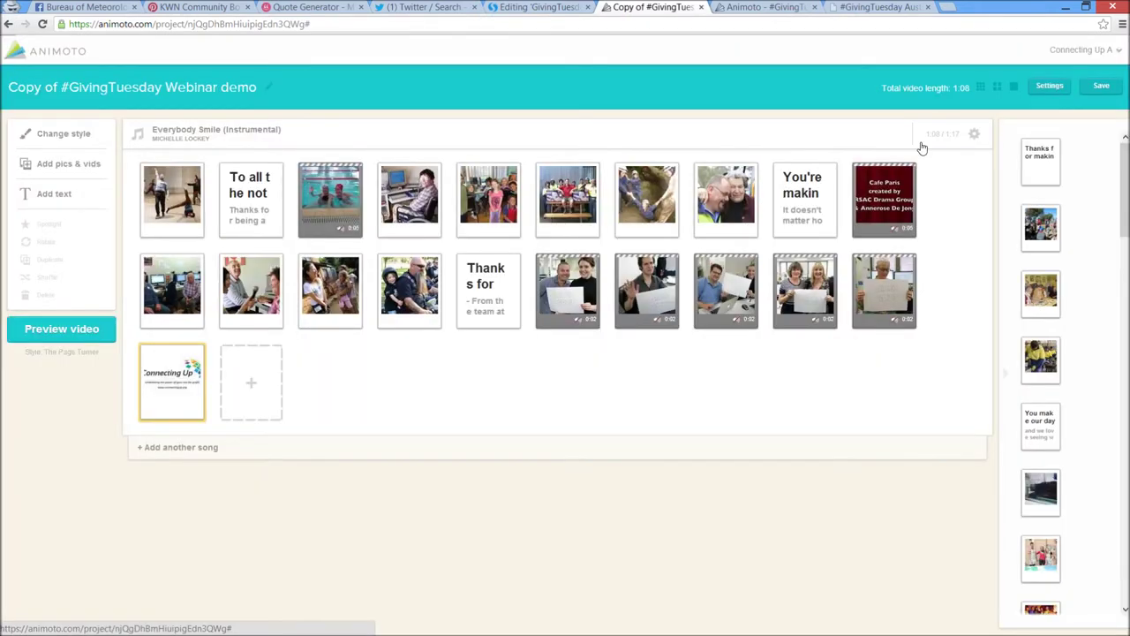
click(967, 137)
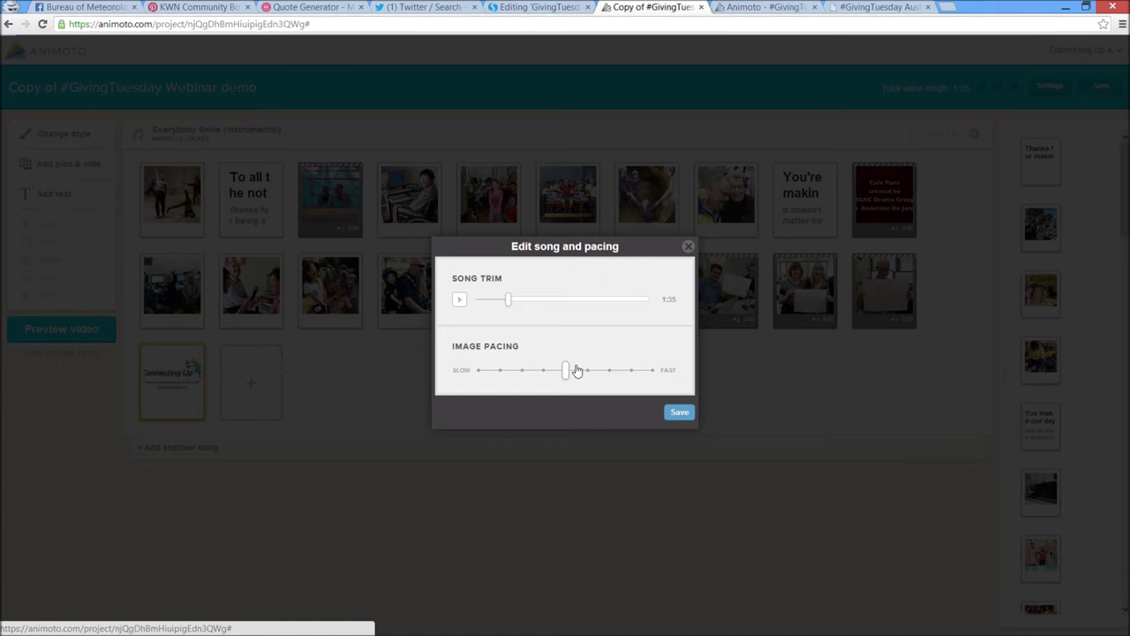
click(688, 247)
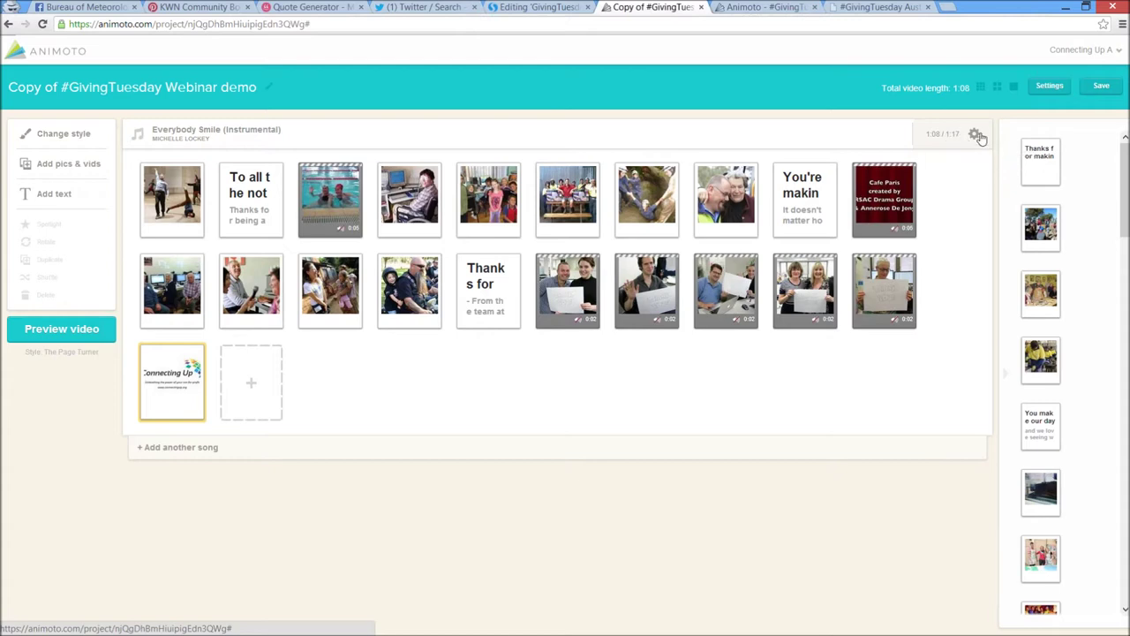
click(976, 134)
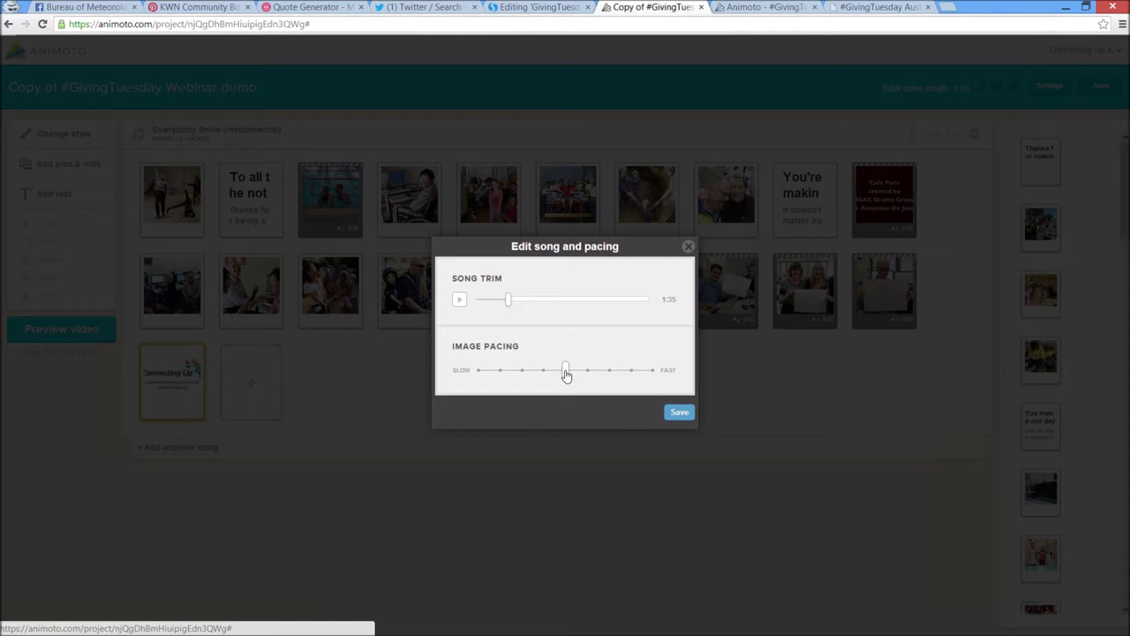
drag(566, 375, 552, 374)
click(674, 413)
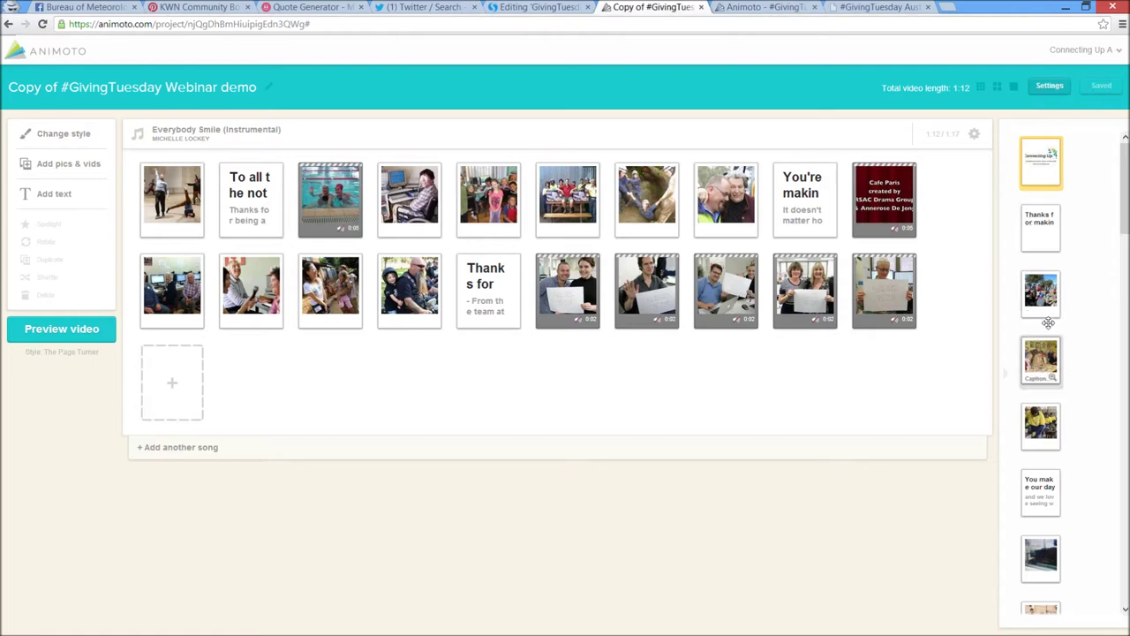
Drag the Connecting Up slide from the tray to the end of the storyboard
drag(1035, 170, 900, 394)
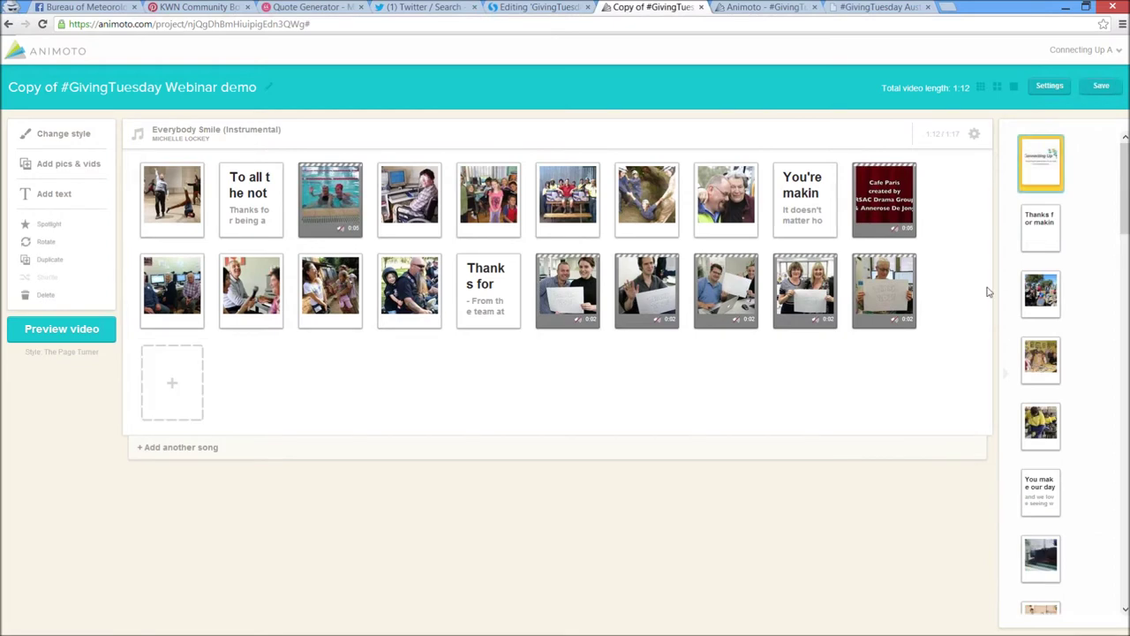
drag(1025, 169, 791, 391)
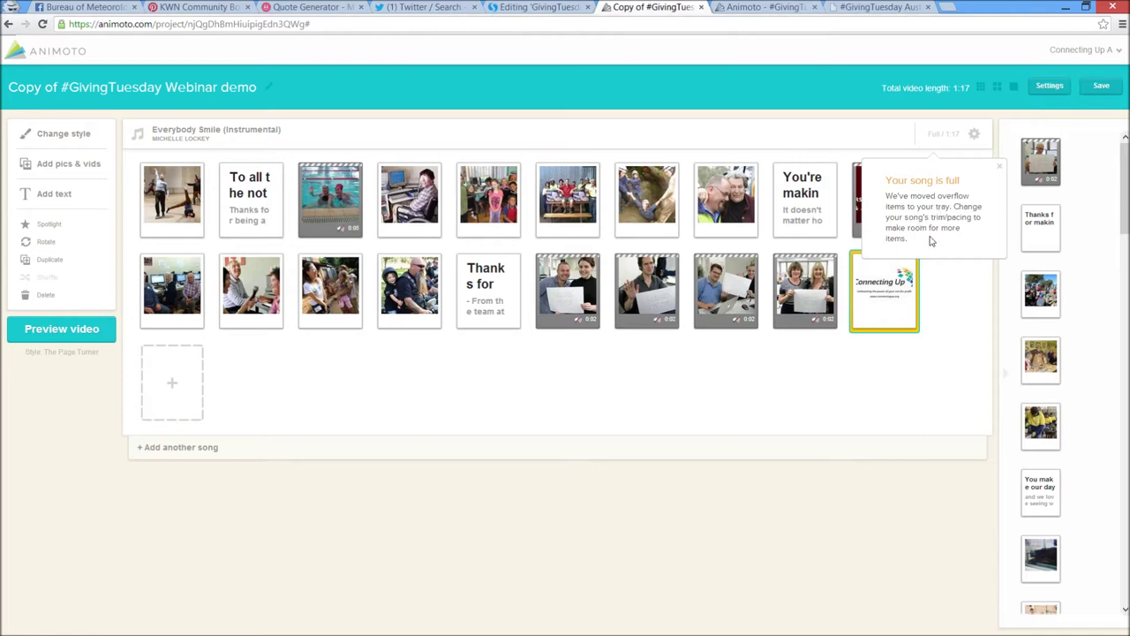
mouse_move(1060, 266)
scroll(1056, 273, down, 2)
scroll(1053, 287, up, 2)
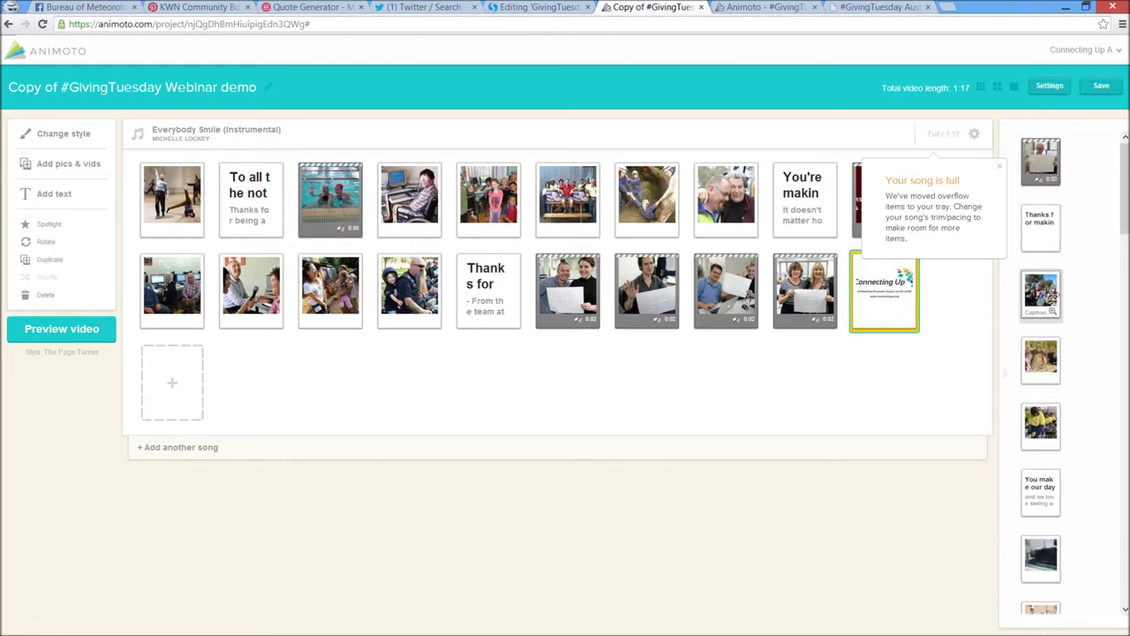
mouse_move(1035, 168)
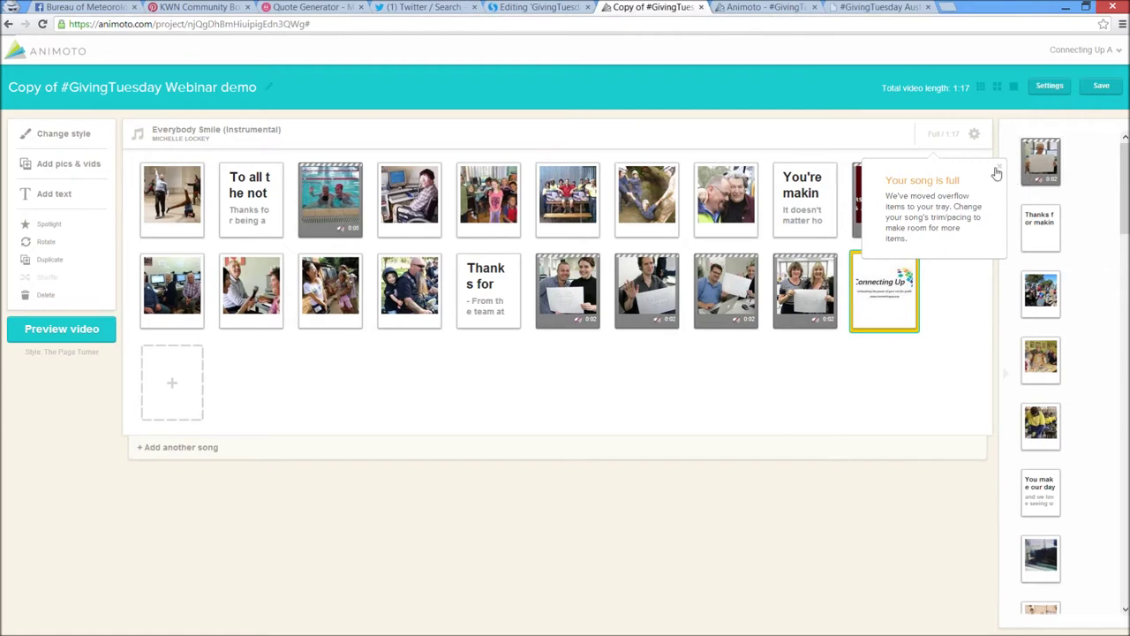
Speed up the image pacing toward FAST and save, shortening the video to 0:54
click(974, 135)
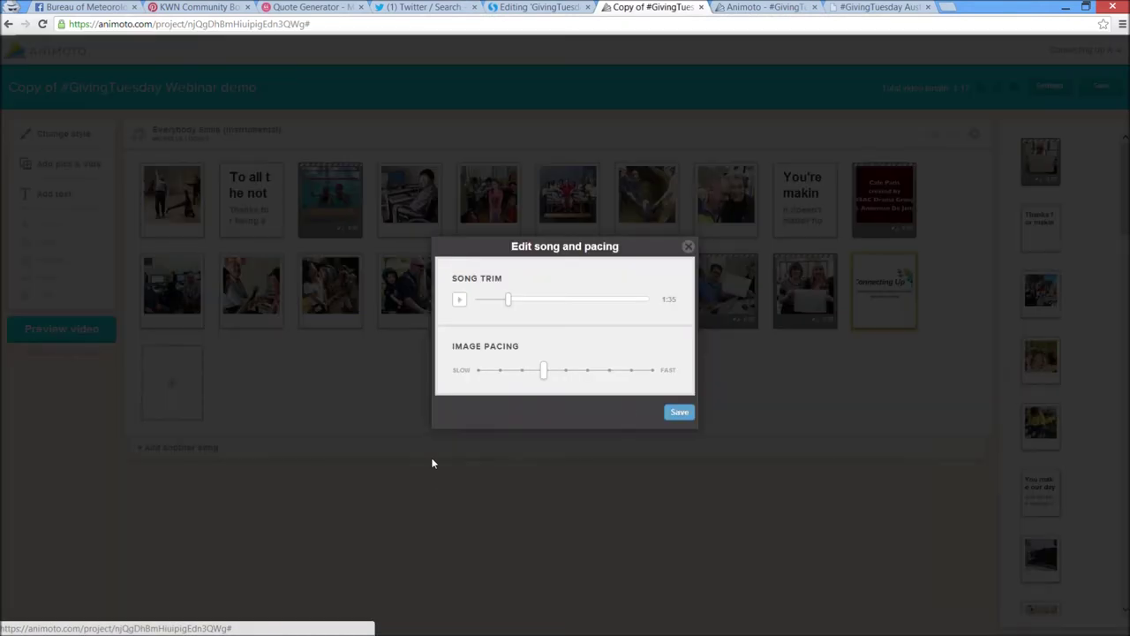
drag(545, 373, 606, 379)
click(677, 412)
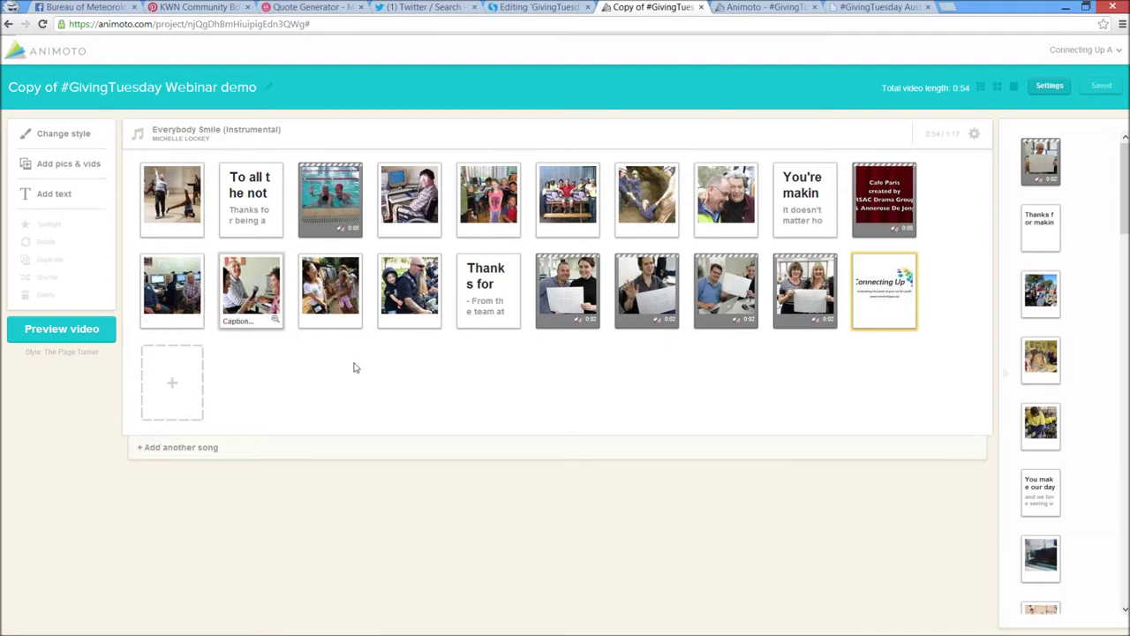
Spotlight the two girls' photo, third in row 2, and duplicate it, making the video 0:57
click(330, 285)
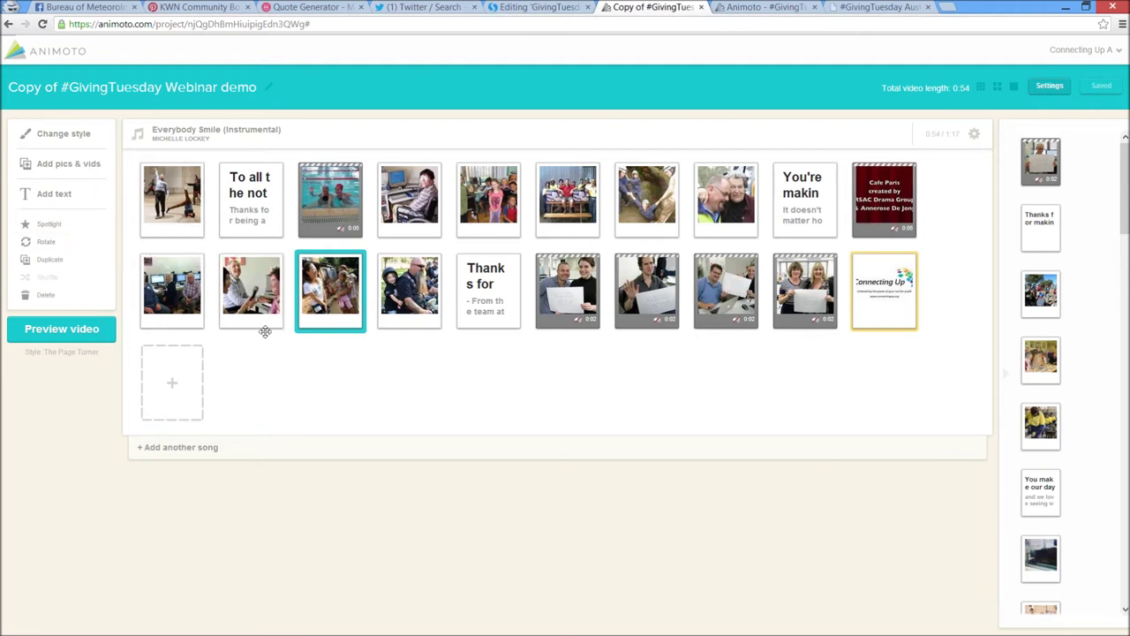
click(113, 232)
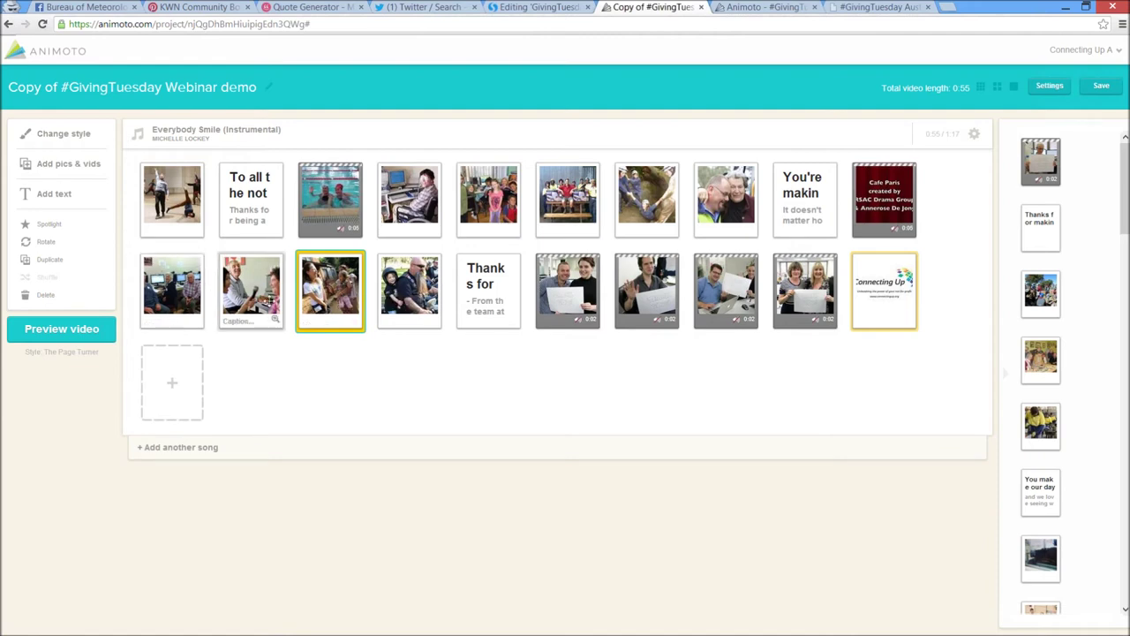
click(83, 267)
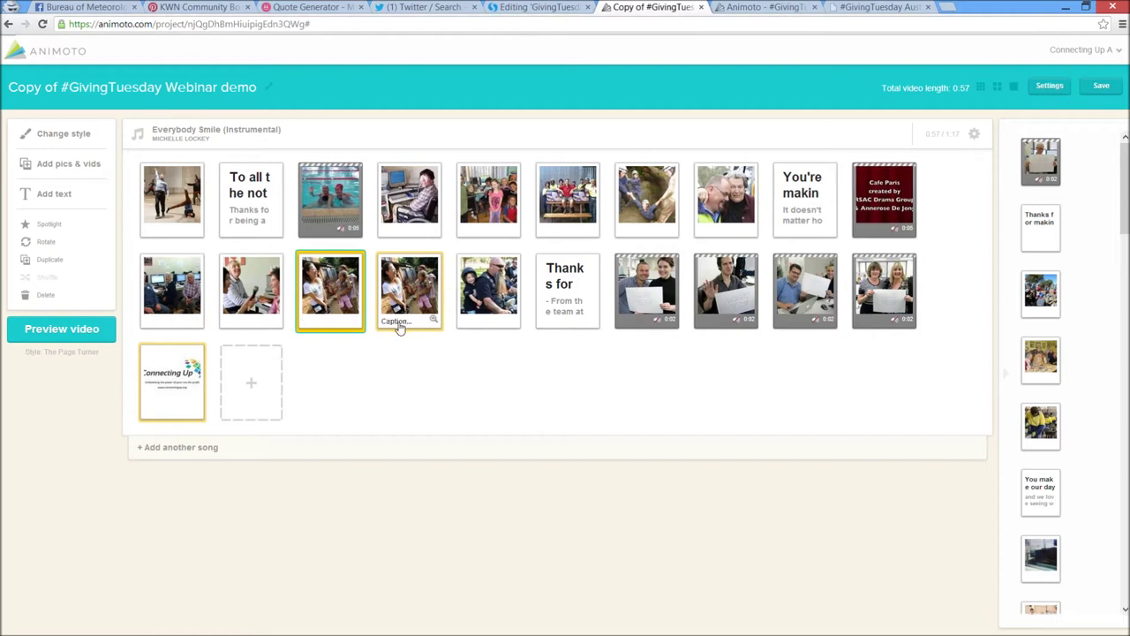
click(180, 291)
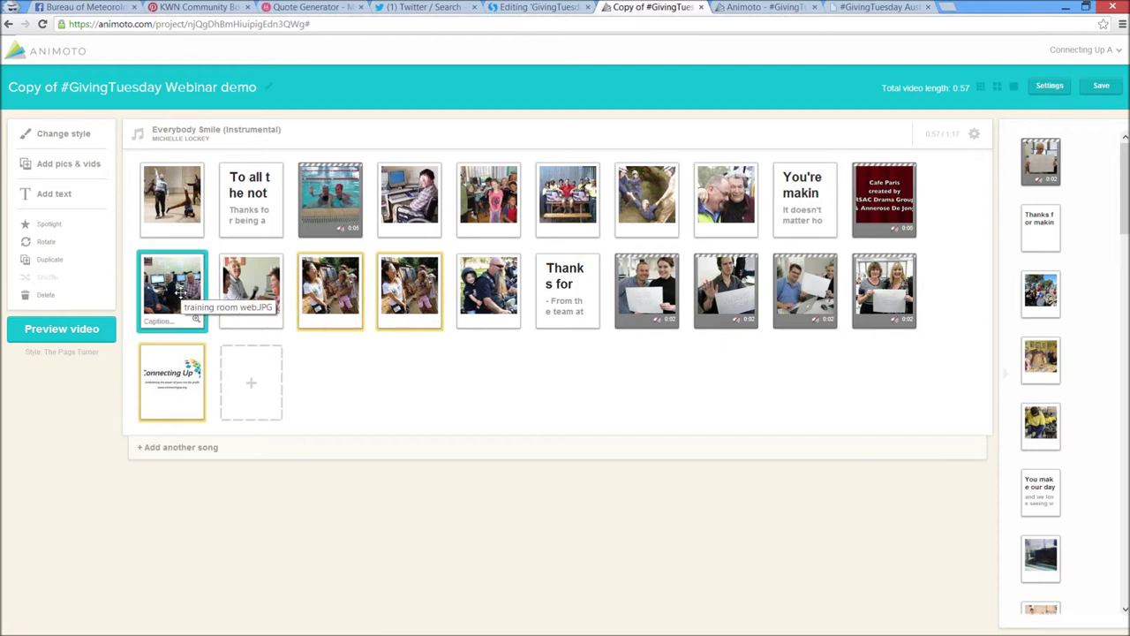
shift+click(256, 287)
shift+click(329, 287)
shift+click(409, 287)
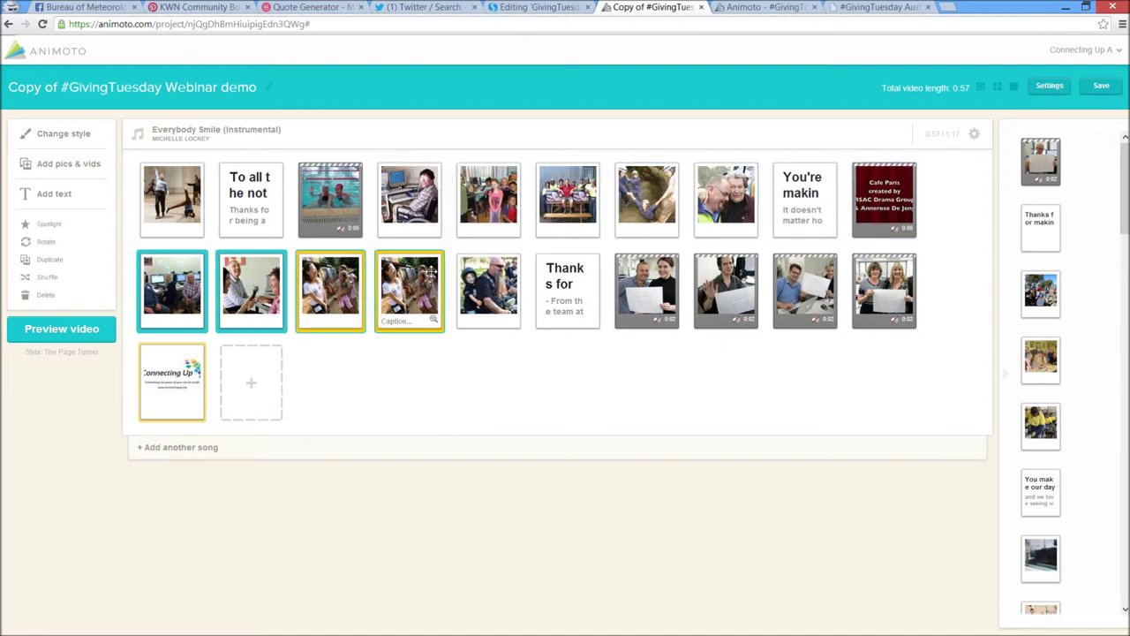
shift+click(477, 283)
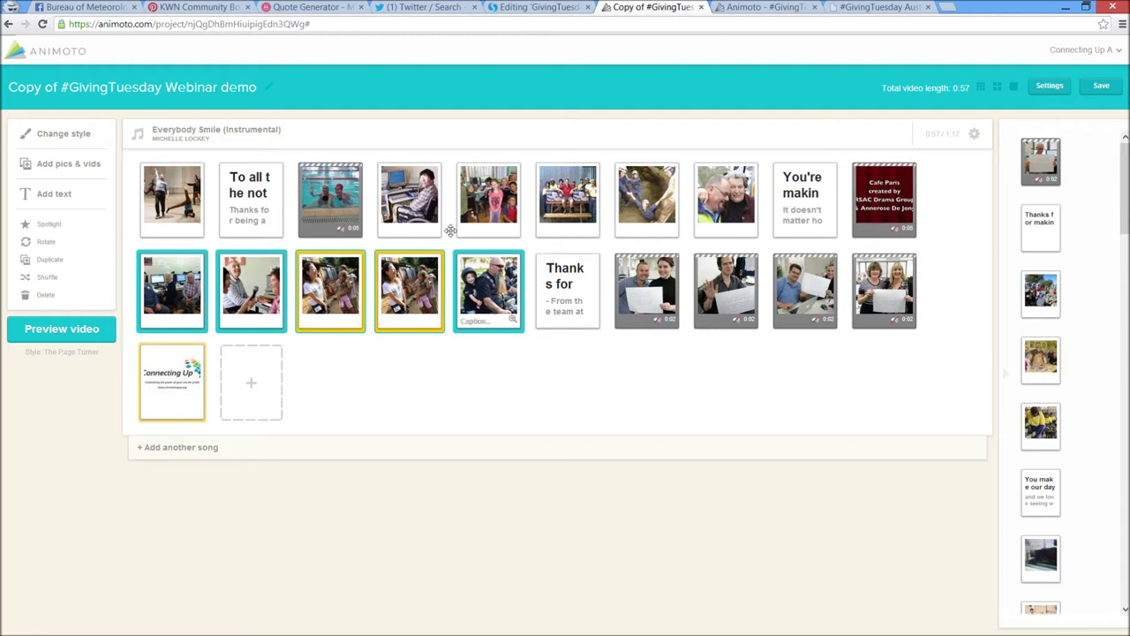
click(415, 201)
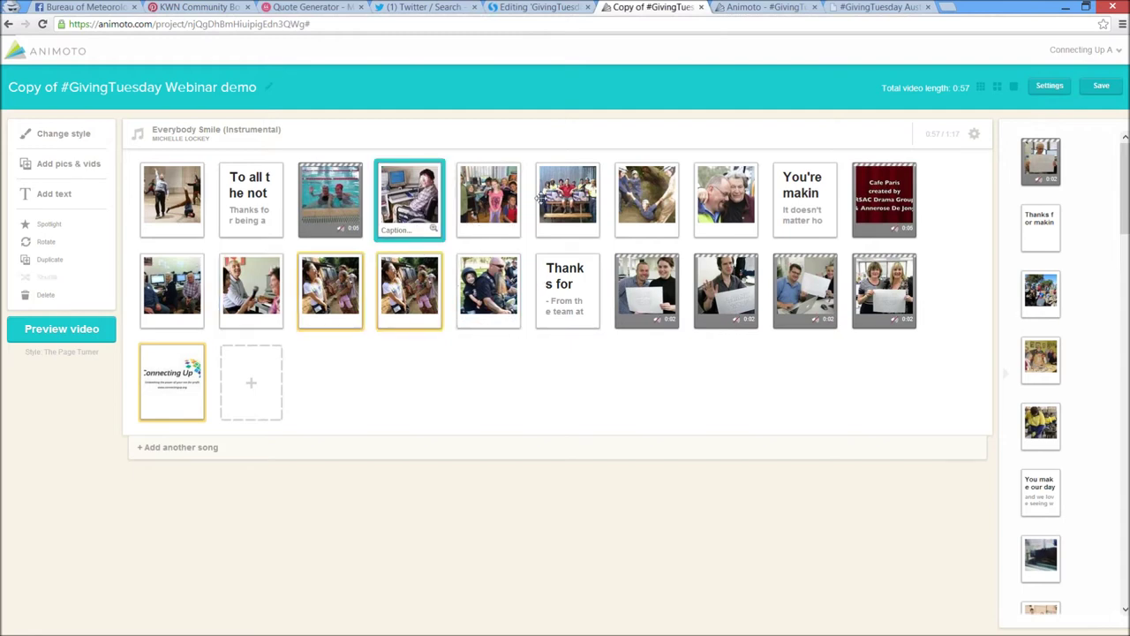
shift+click(738, 201)
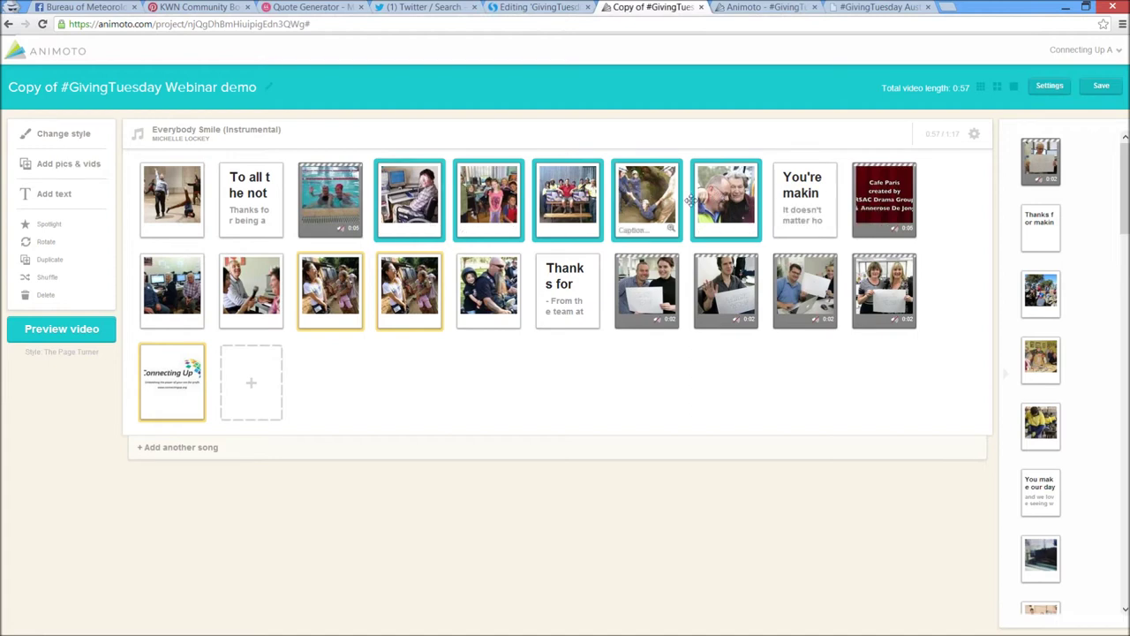
click(426, 195)
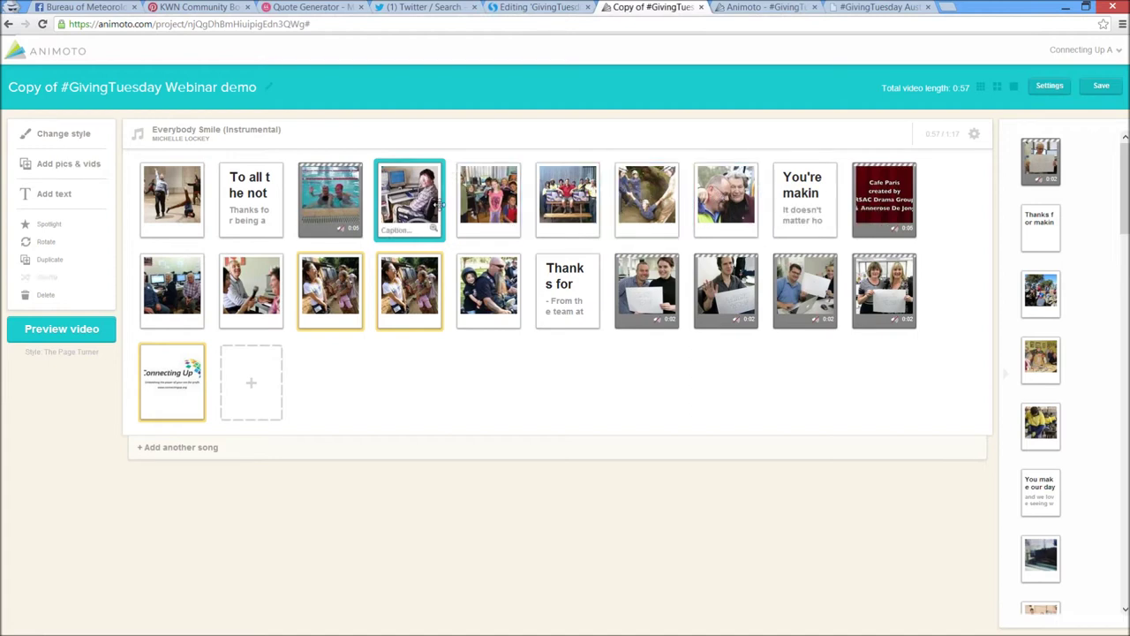
ctrl+click(510, 205)
ctrl+click(586, 201)
ctrl+click(491, 283)
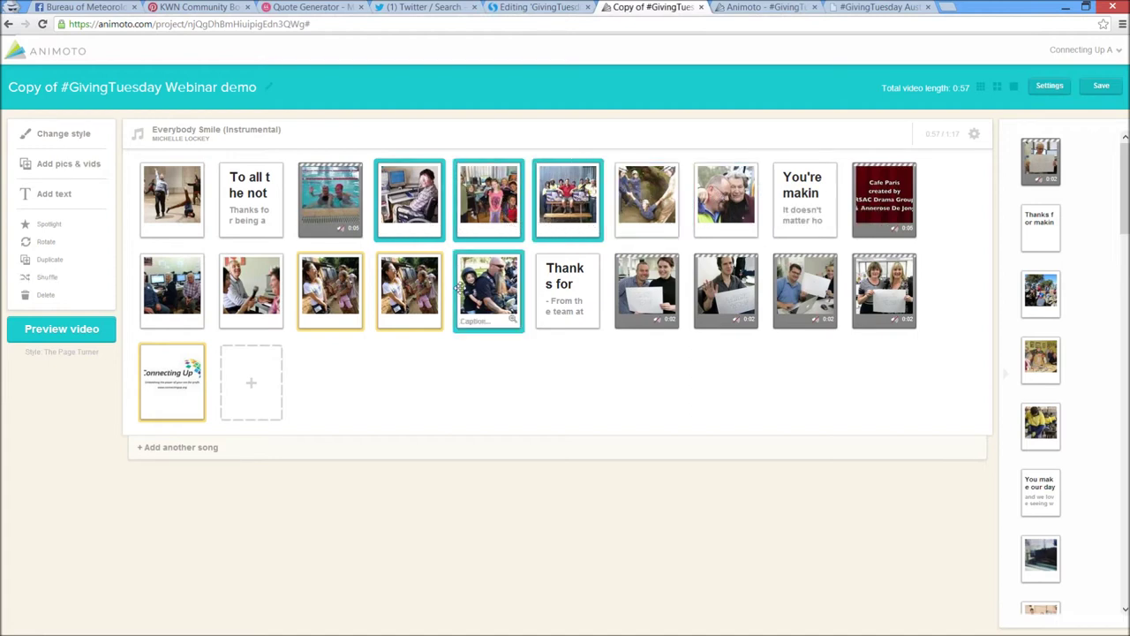
click(451, 287)
ctrl+click(380, 286)
ctrl+click(311, 289)
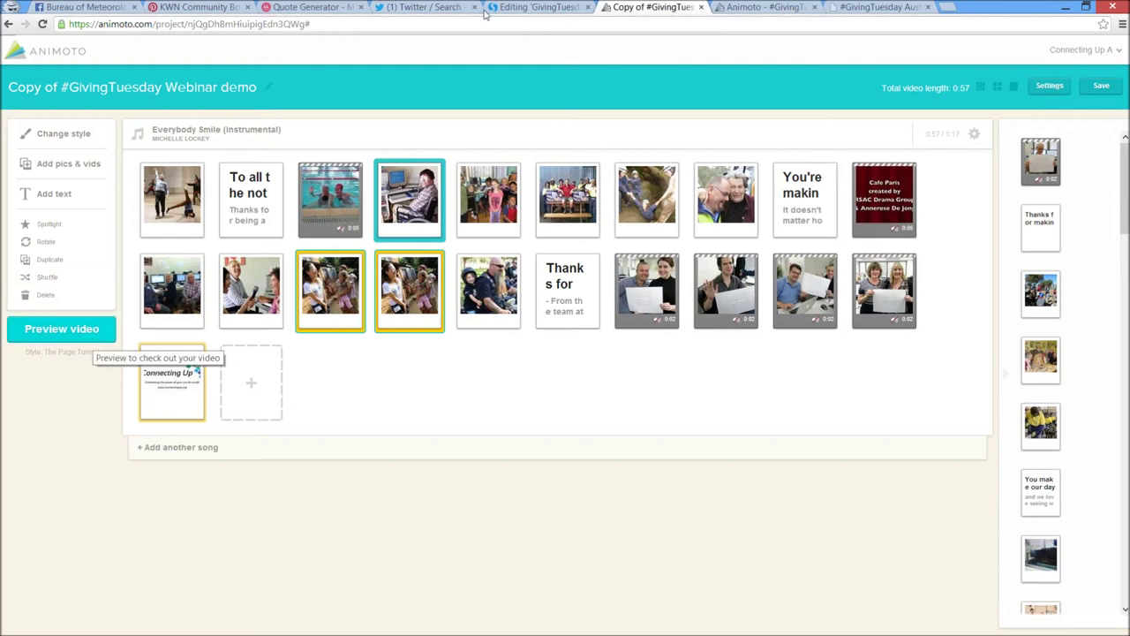
click(1049, 85)
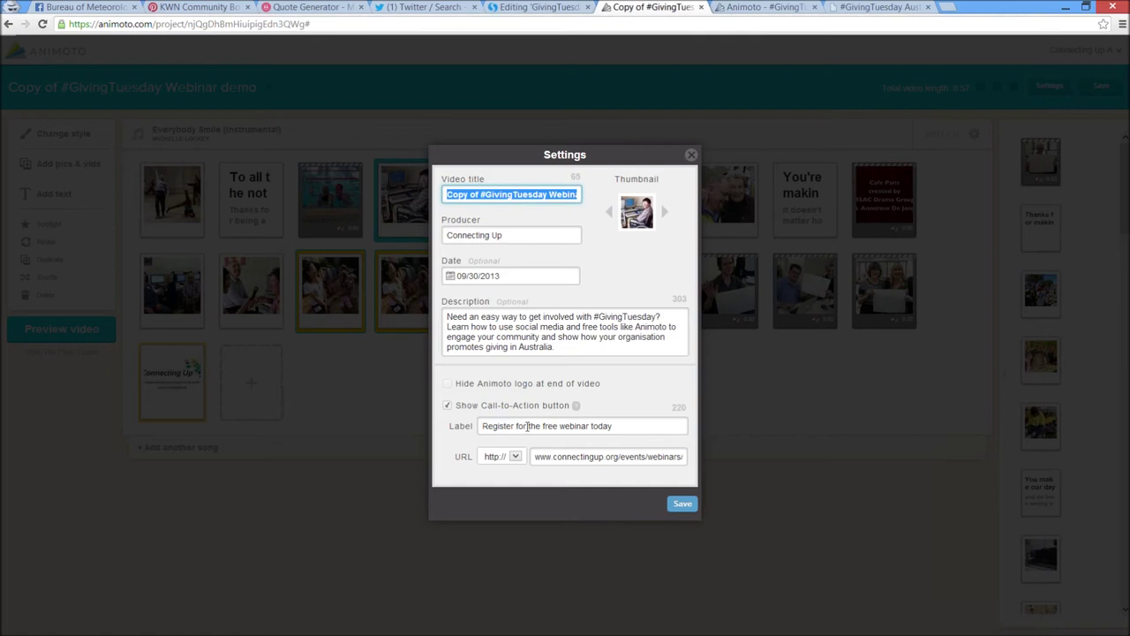
click(525, 425)
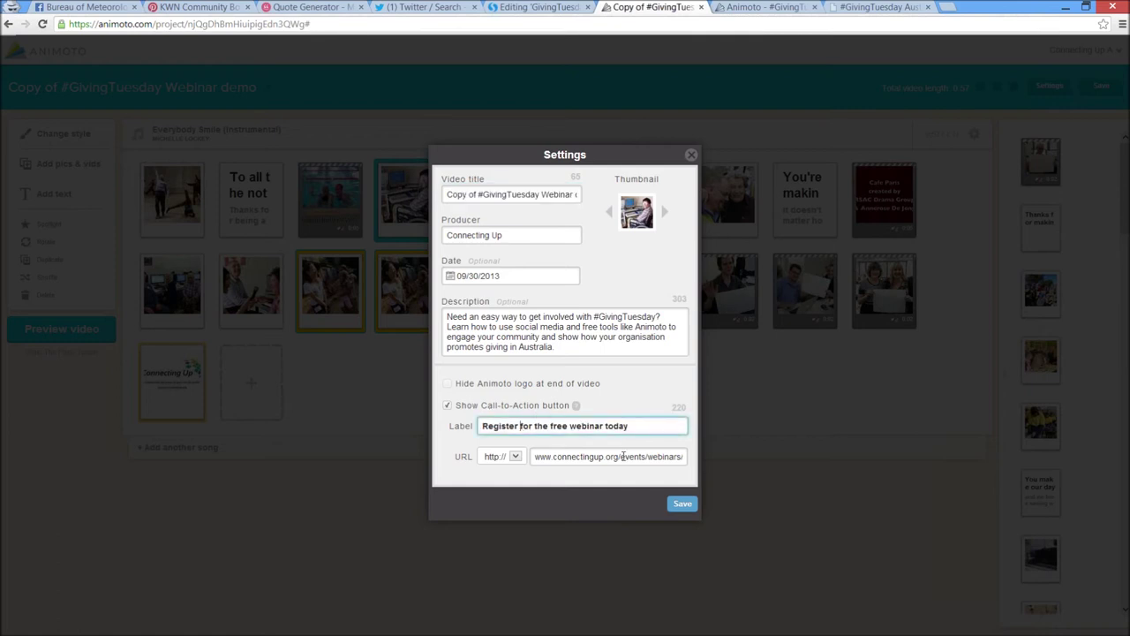
click(450, 385)
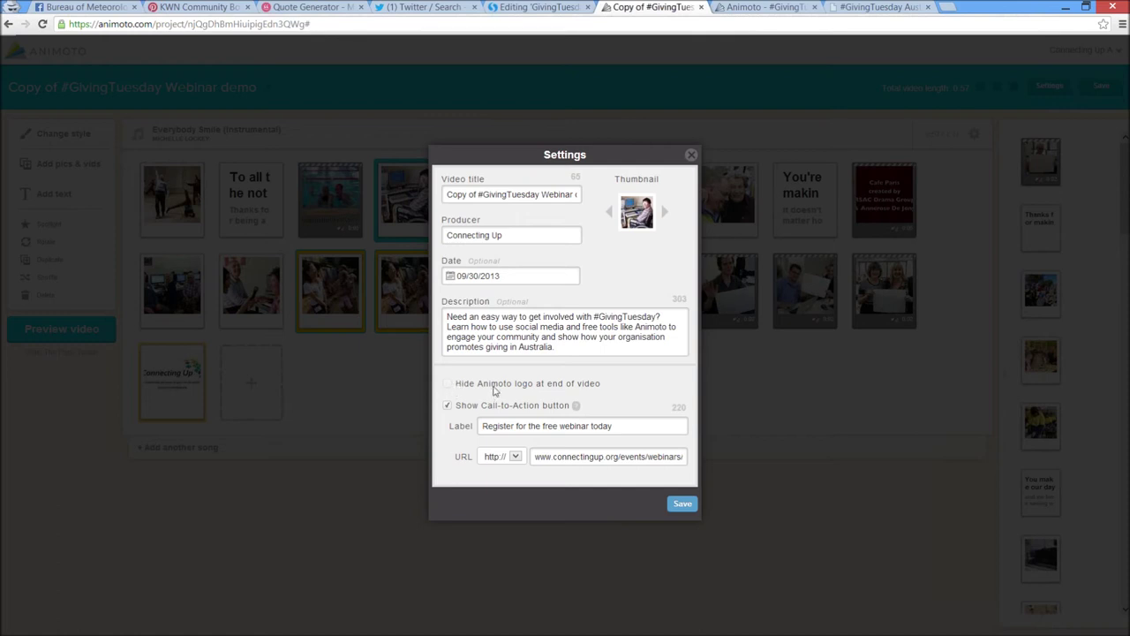
click(691, 155)
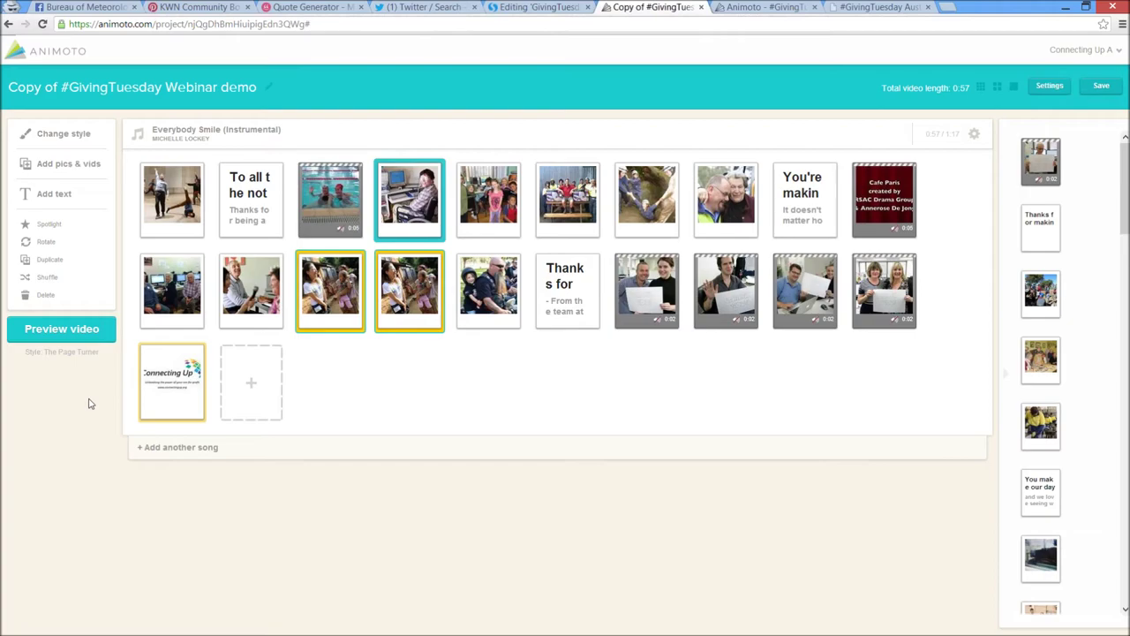
Skip the preview and produce Copy of #GivingTuesday Webinar demo at 360p
click(88, 331)
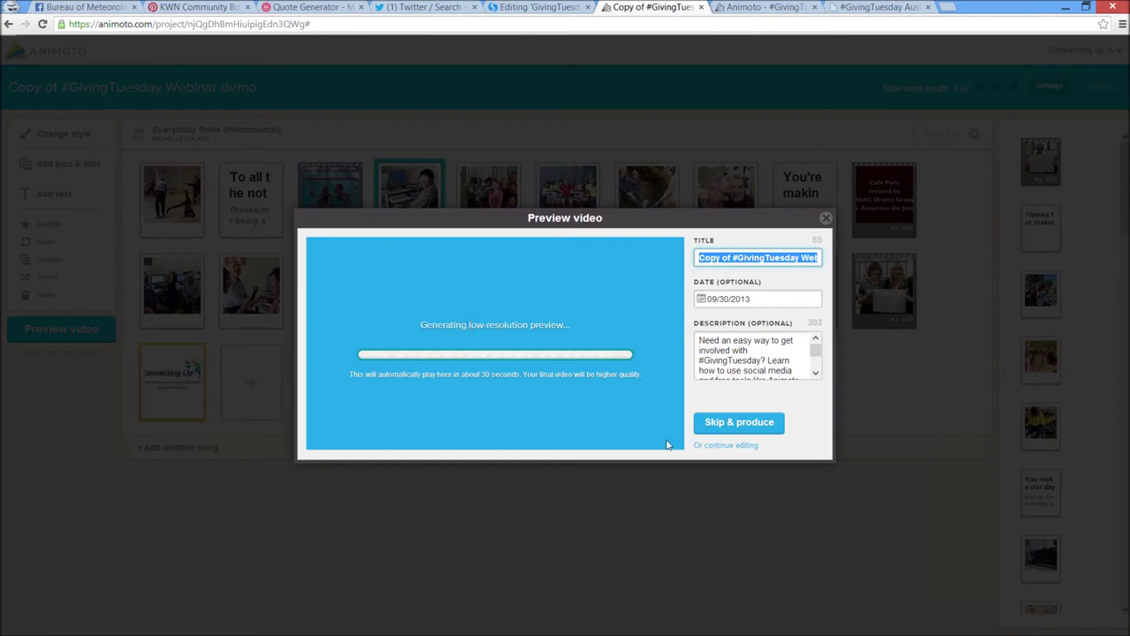
click(723, 446)
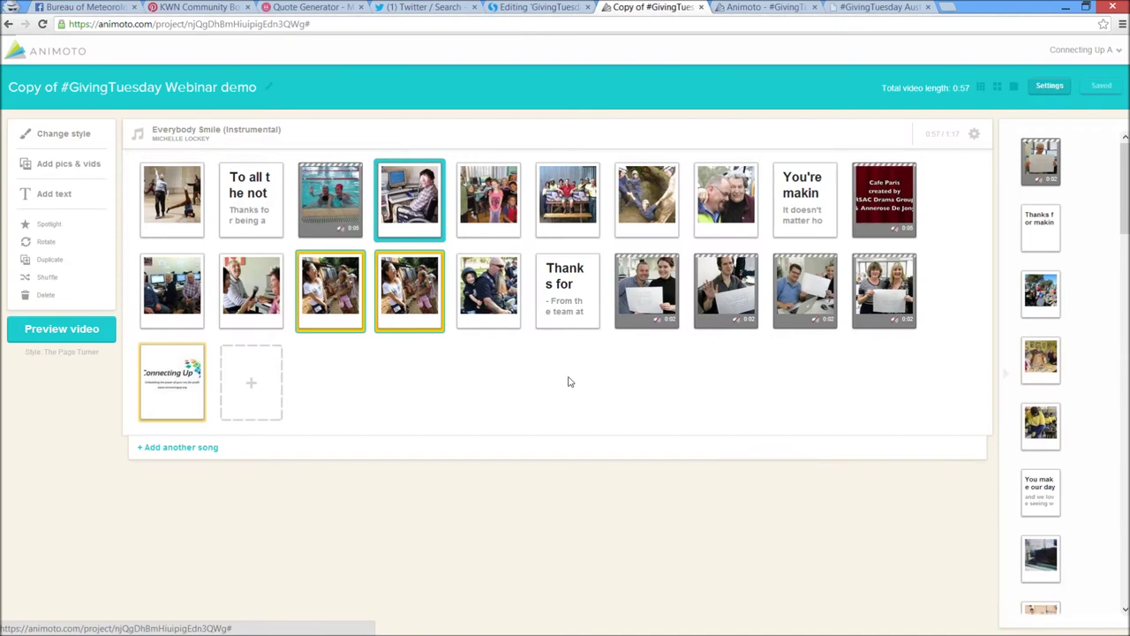
click(103, 337)
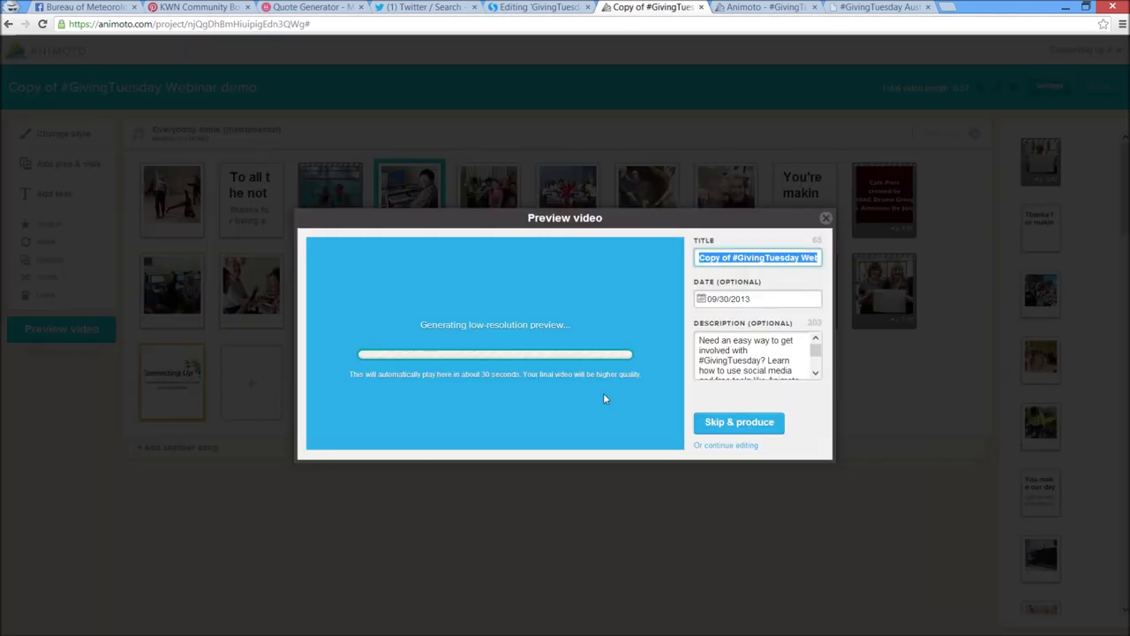
click(755, 432)
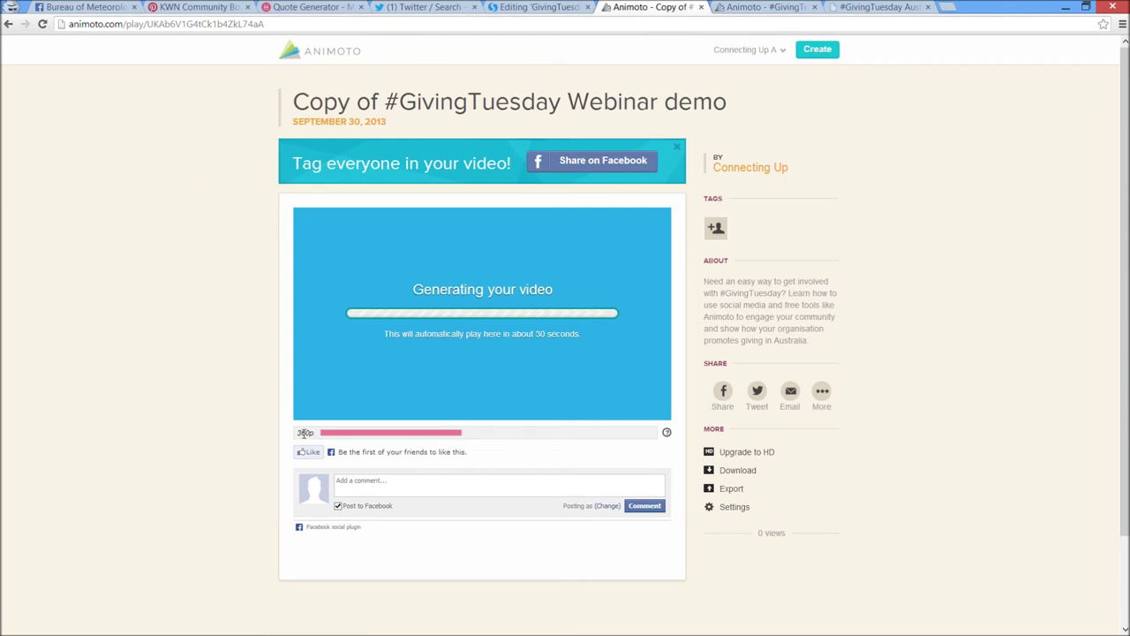
double_click(304, 433)
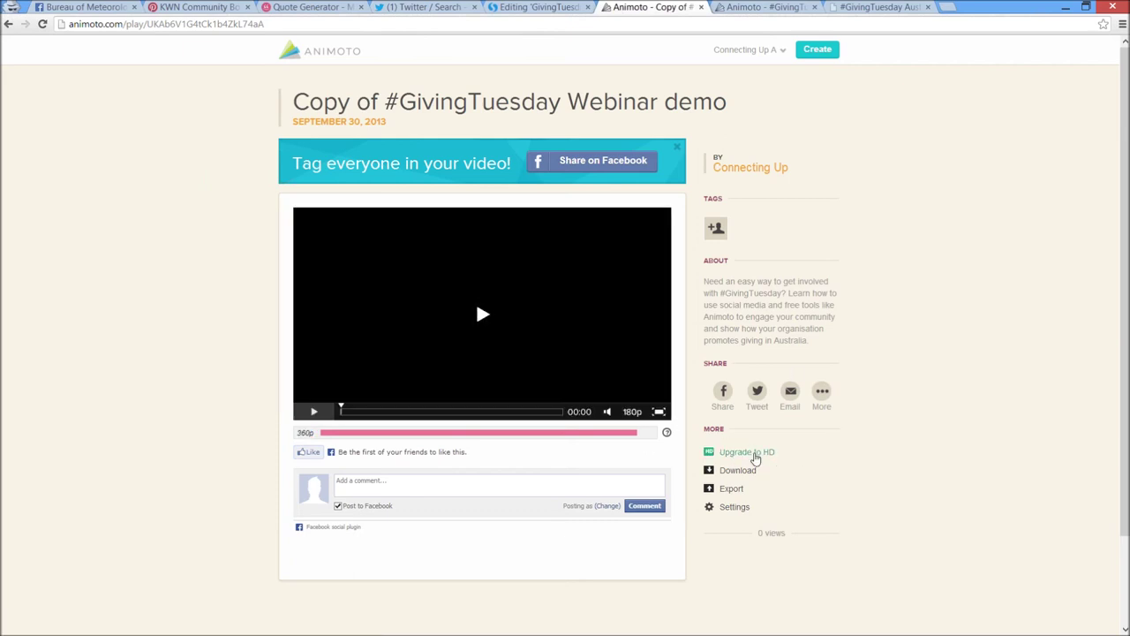
click(755, 452)
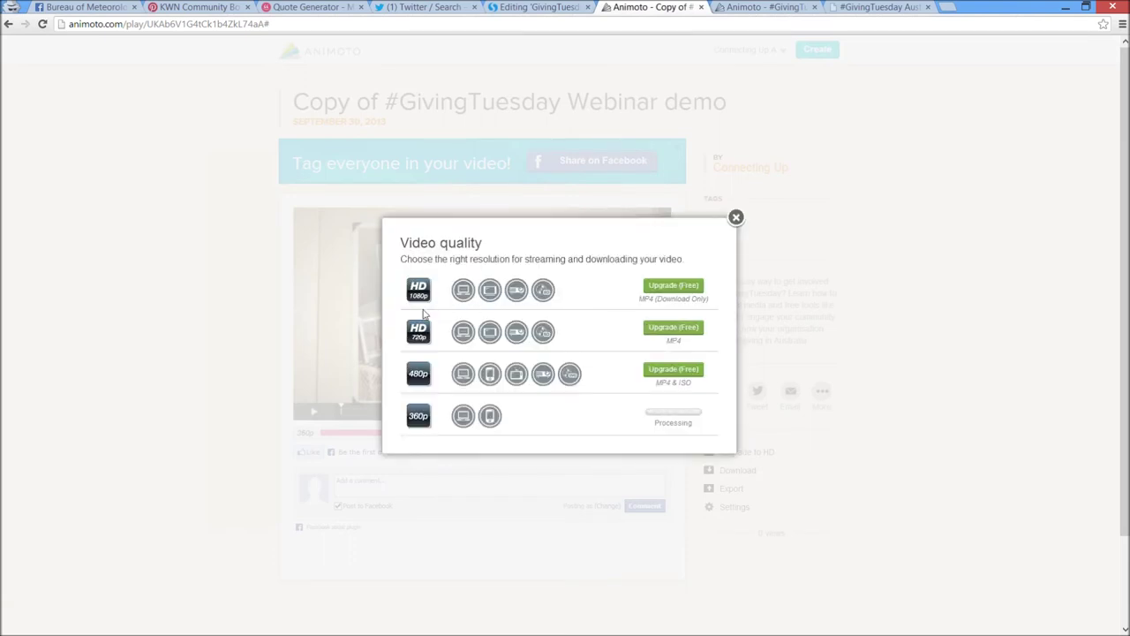
click(660, 291)
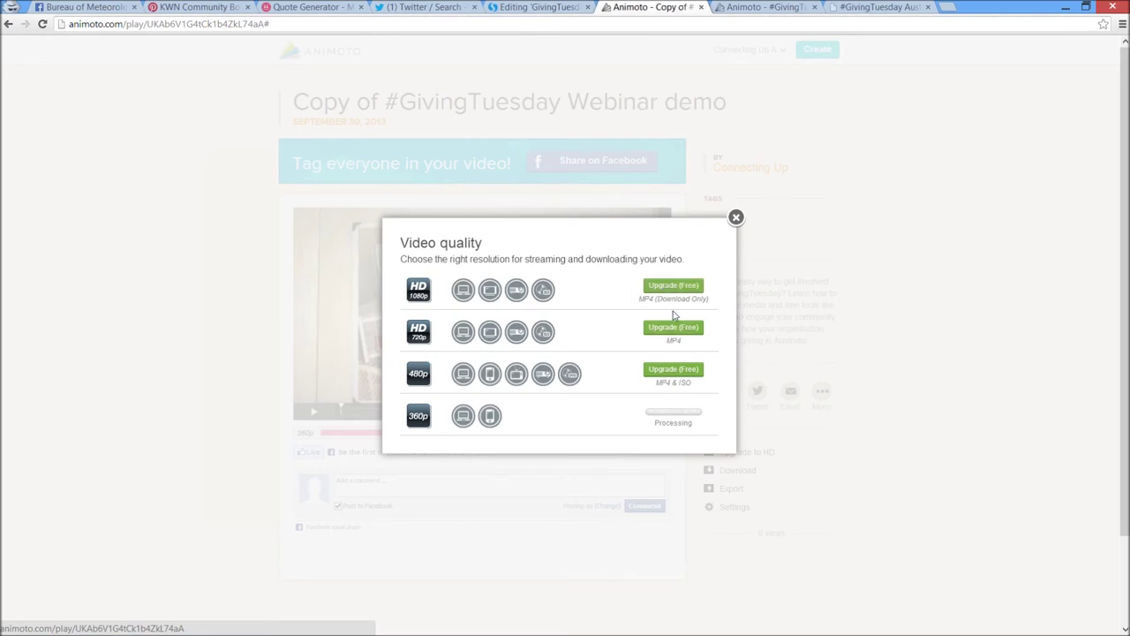
triple_click(659, 298)
click(652, 303)
drag(654, 299, 711, 310)
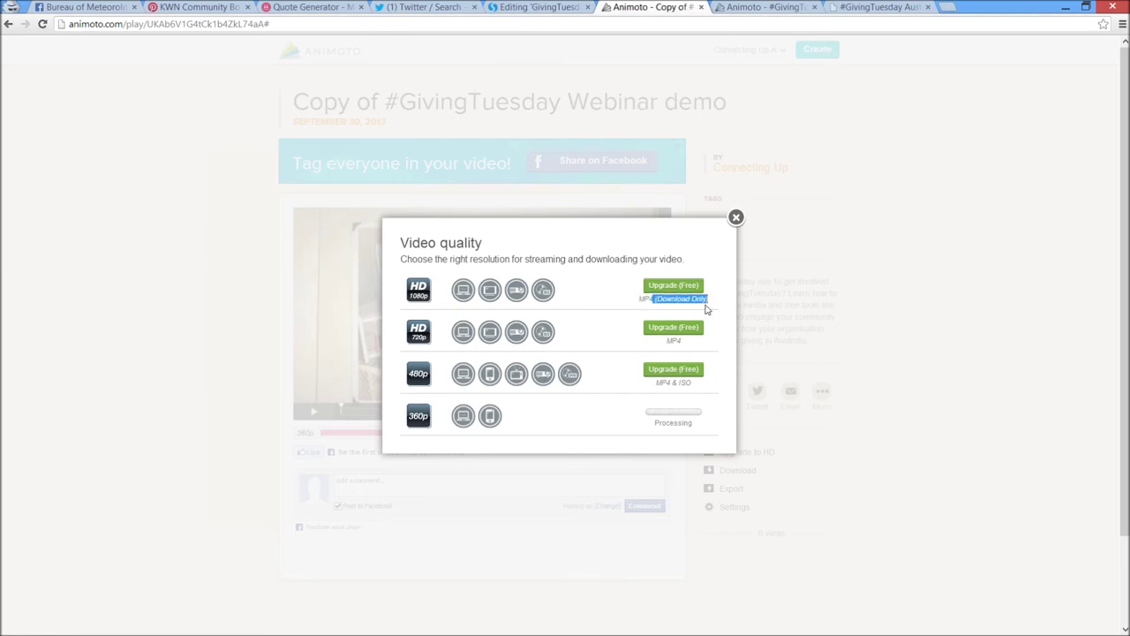
click(597, 345)
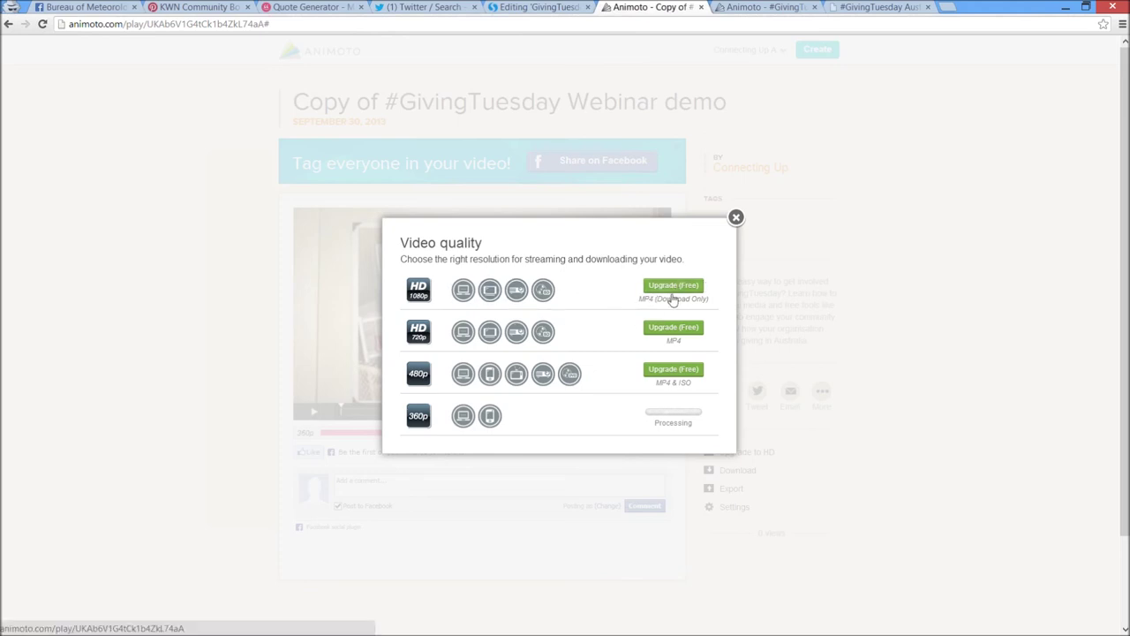
click(737, 219)
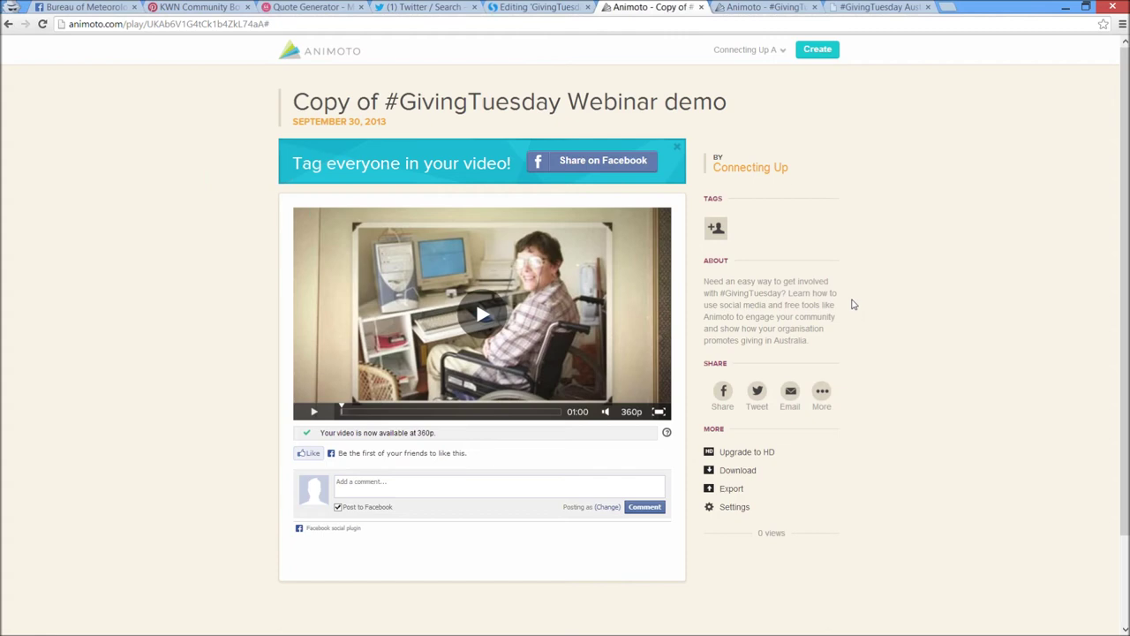
click(761, 7)
click(870, 7)
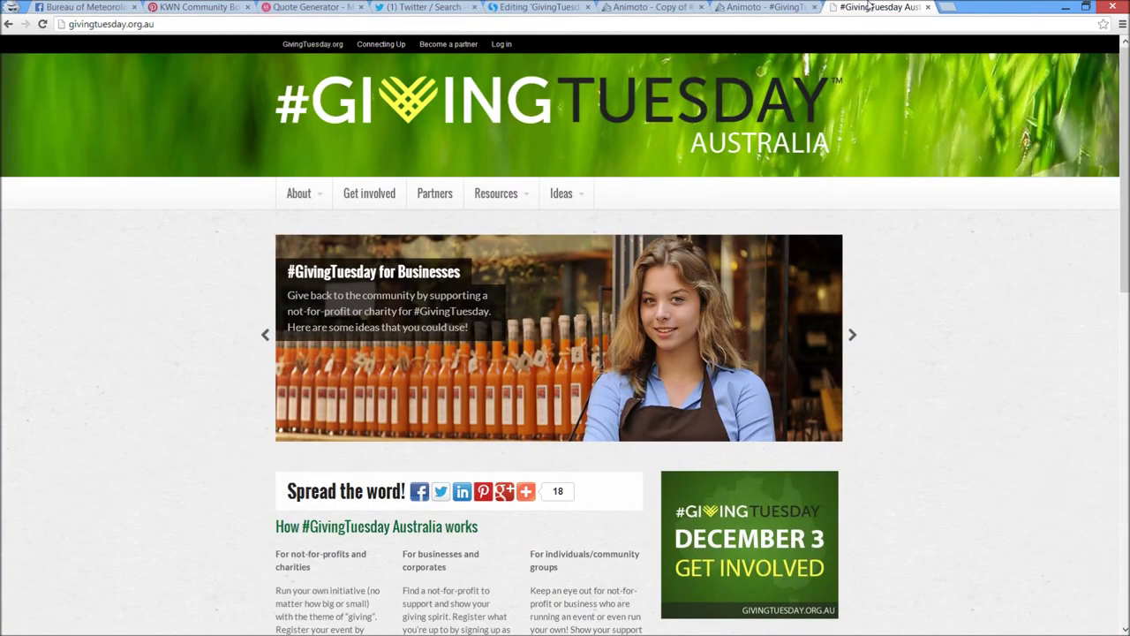
click(689, 7)
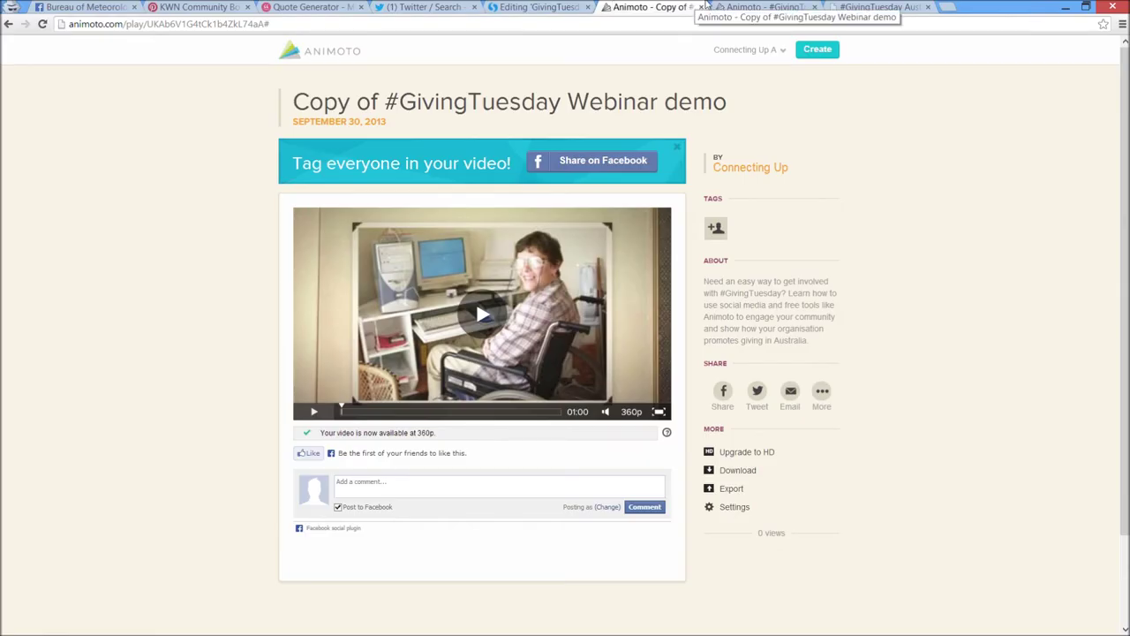
mouse_move(765, 86)
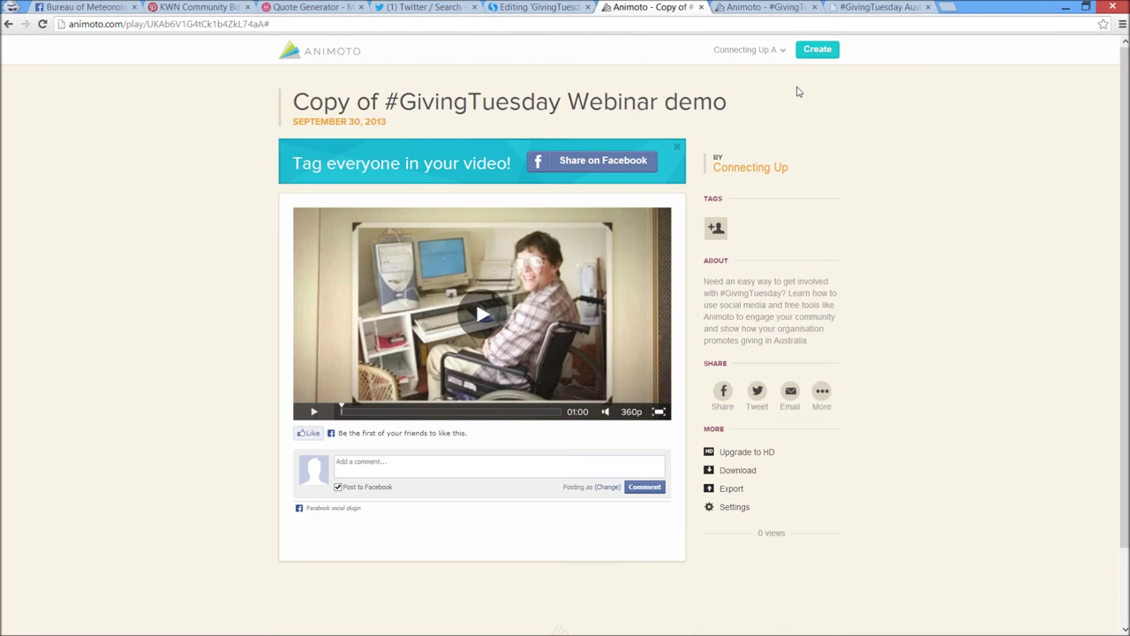
Resume the PowerPoint slide show from slide 17, Animoto for charities
key(alt+Tab)
key(alt+Tab)
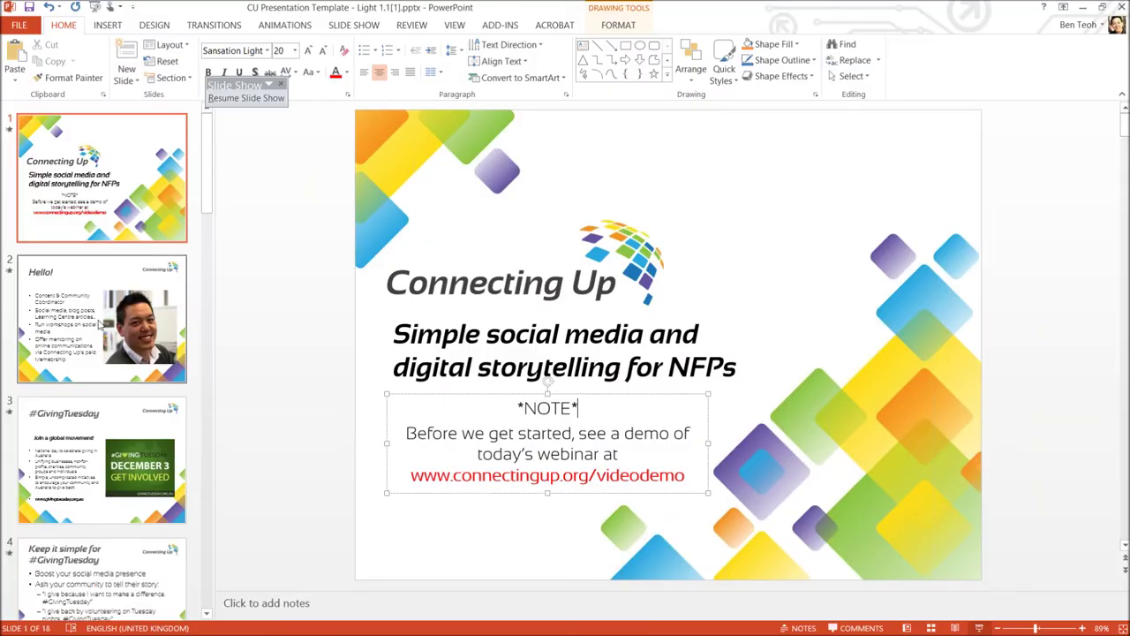
scroll(111, 508, down, 5)
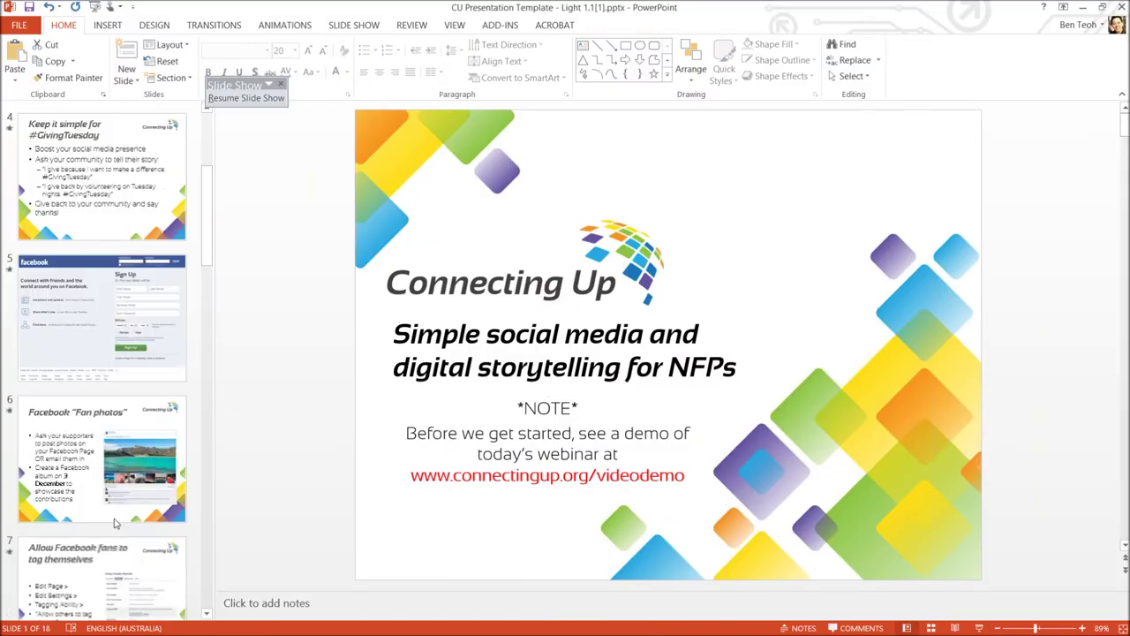
scroll(112, 508, down, 8)
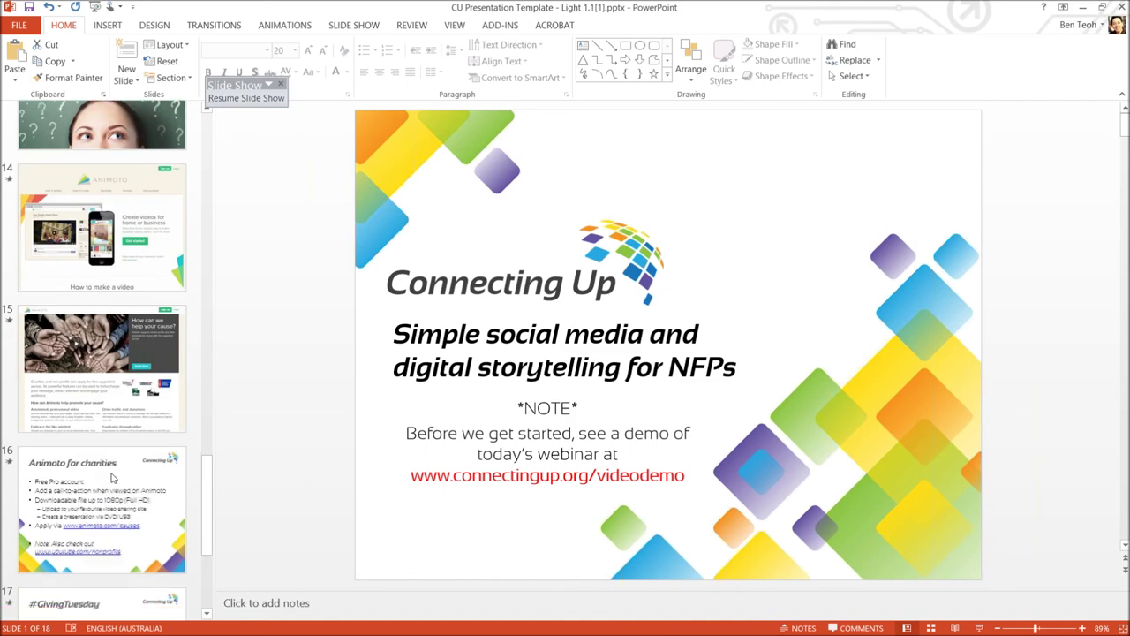
click(133, 474)
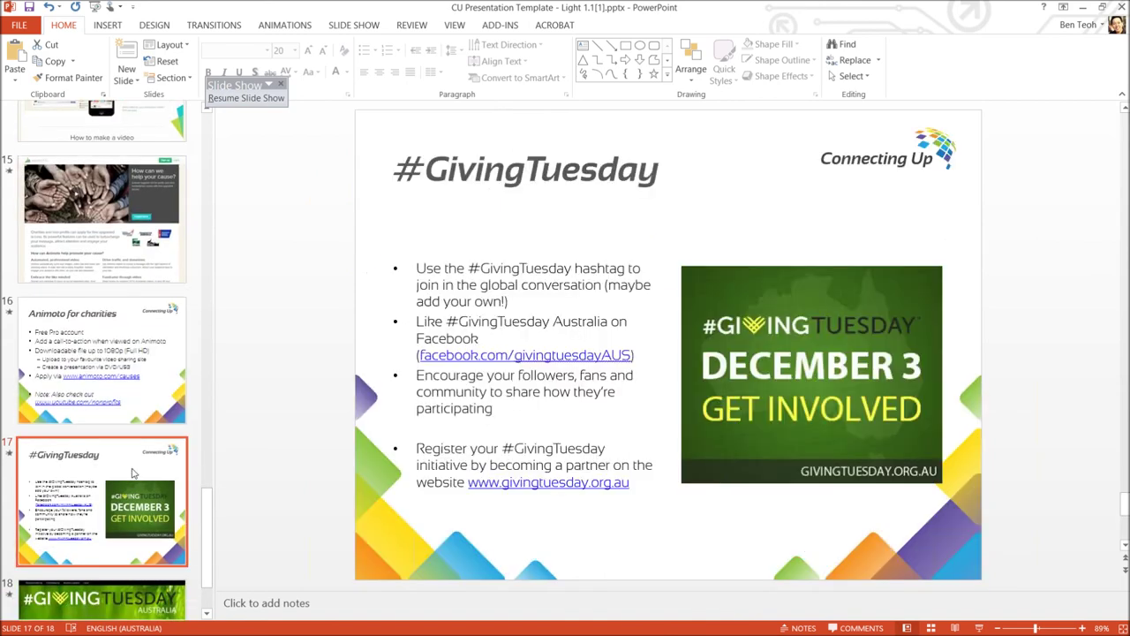
click(979, 628)
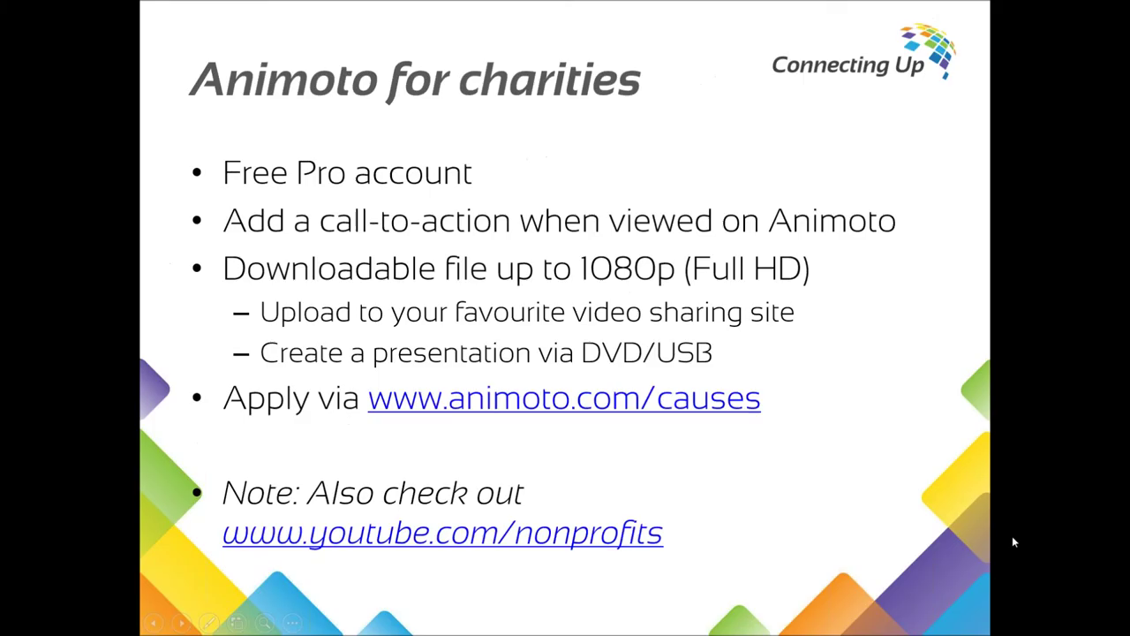